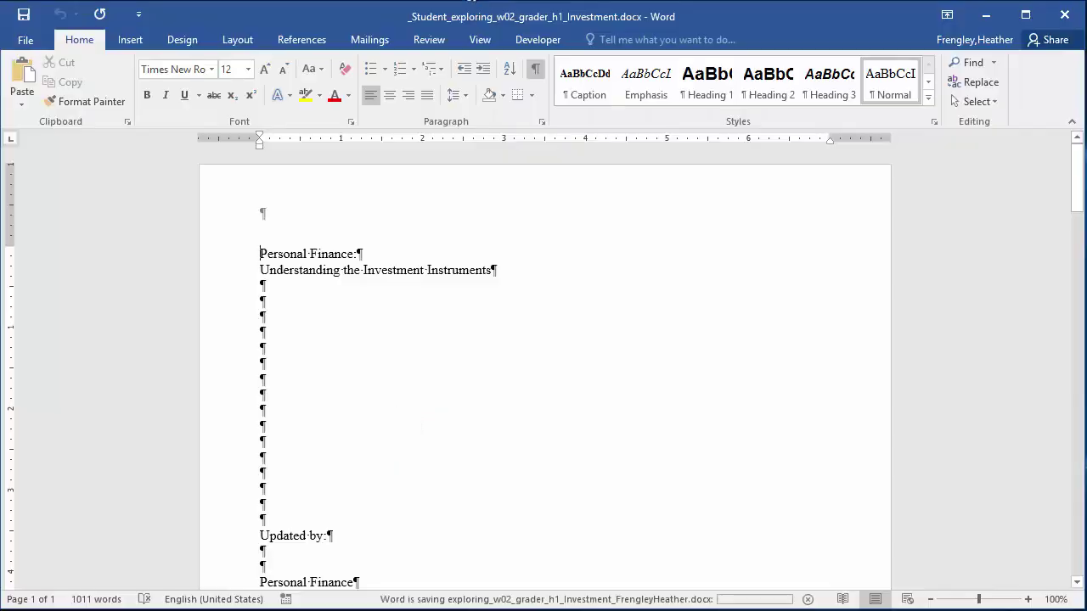
left_click(537, 74)
left_click(537, 73)
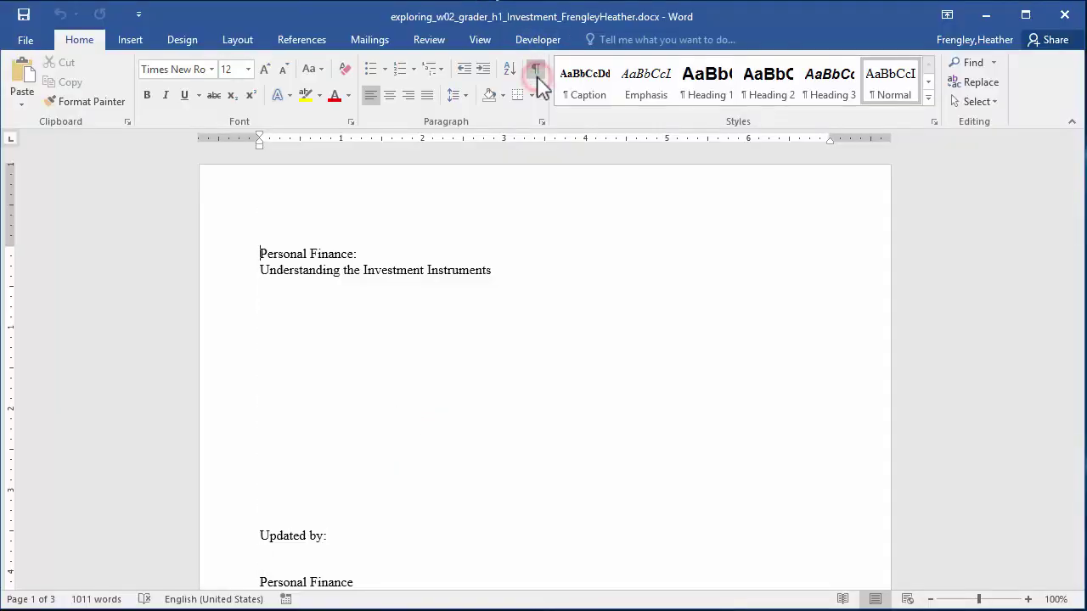
left_click(537, 74)
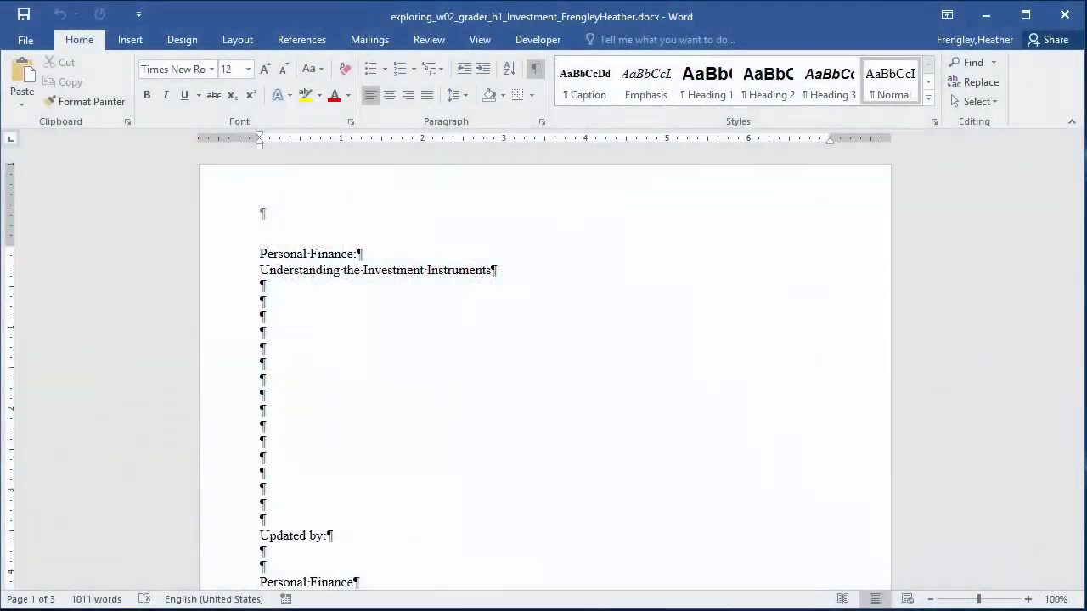
Create the Title_Page_1 style in 22 pt Dark Blue Text 2 and apply it to the 'Personal Finance:' line.
left_click(935, 123)
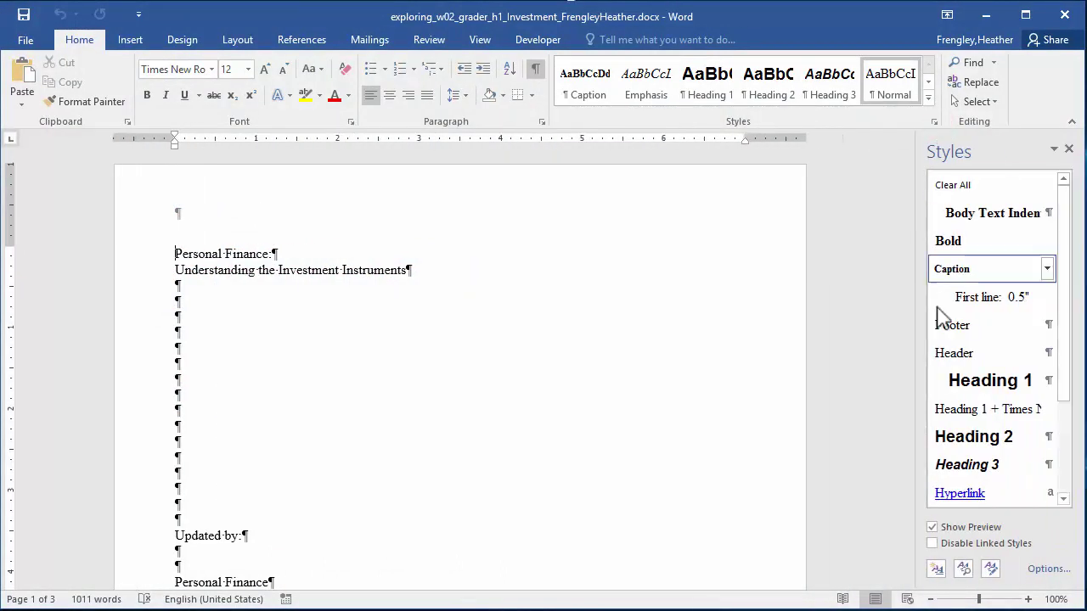
left_click(937, 572)
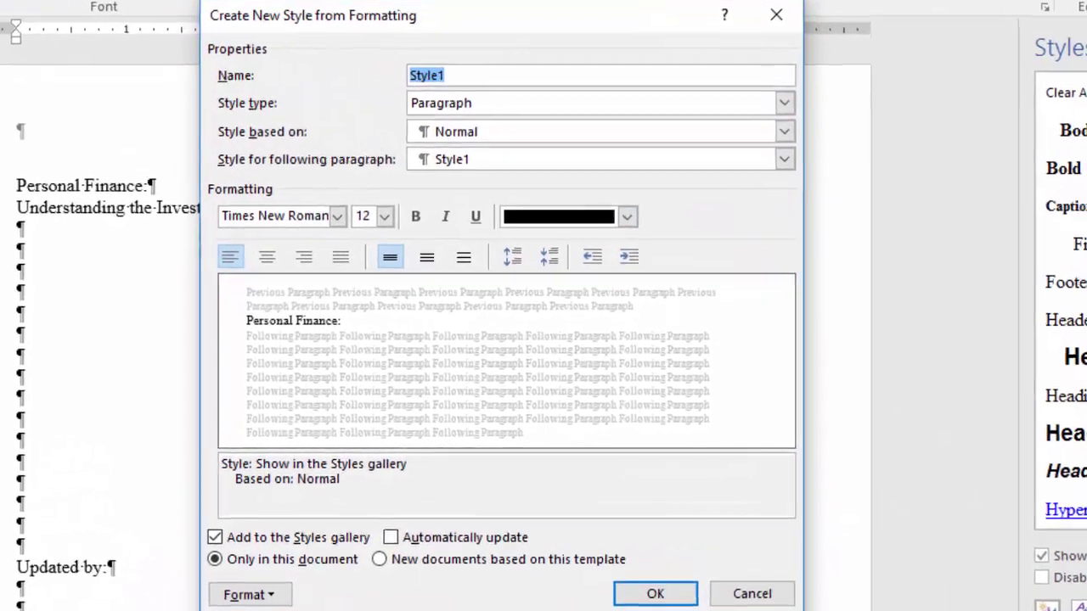
type("Title")
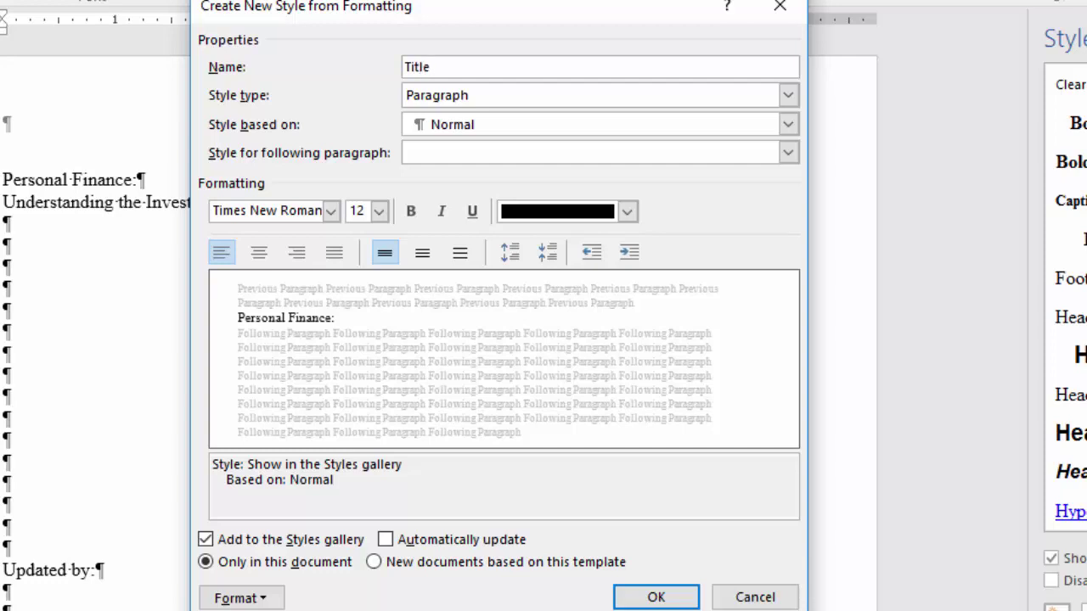
type("_Page_1")
left_click(379, 211)
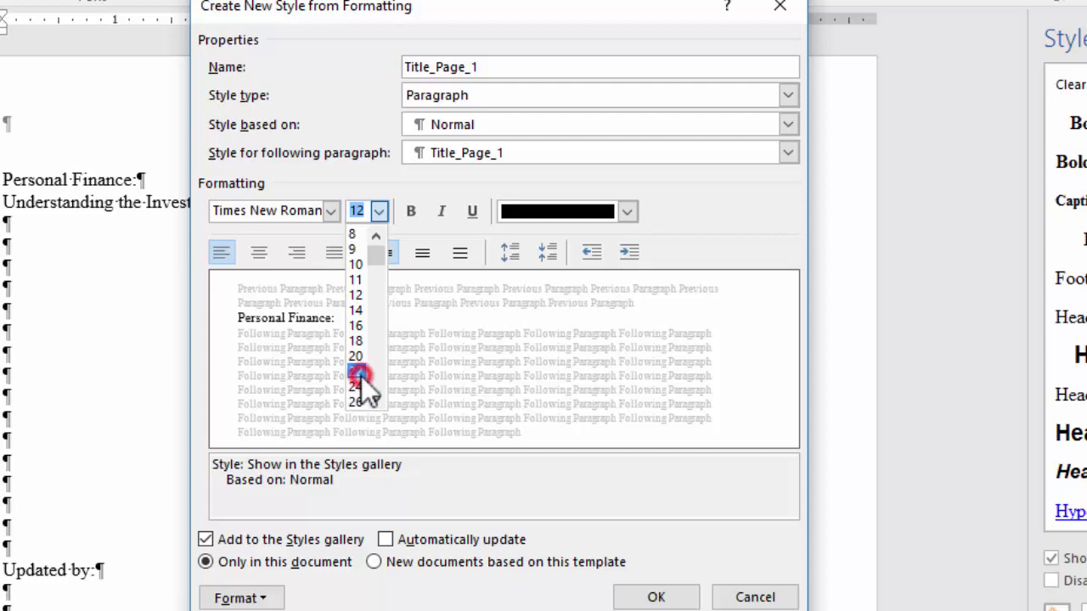
left_click(361, 376)
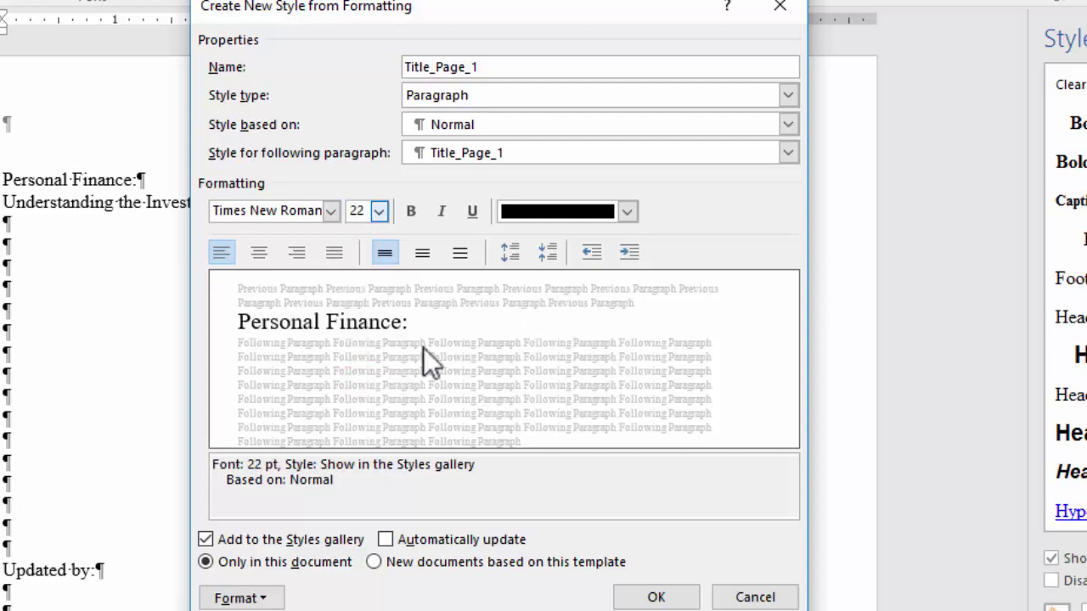
left_click(628, 212)
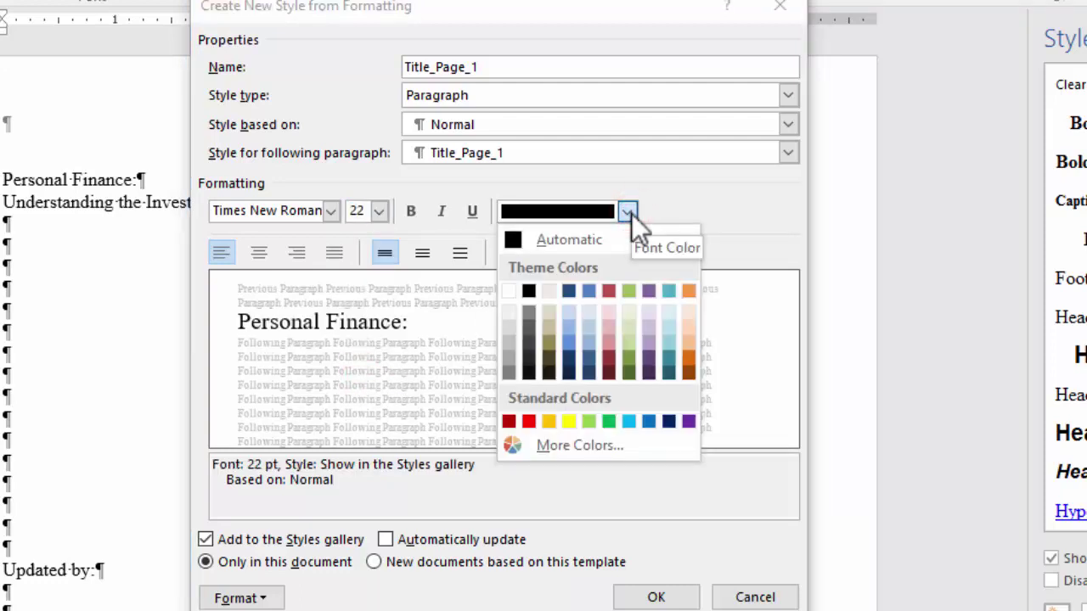
left_click(568, 373)
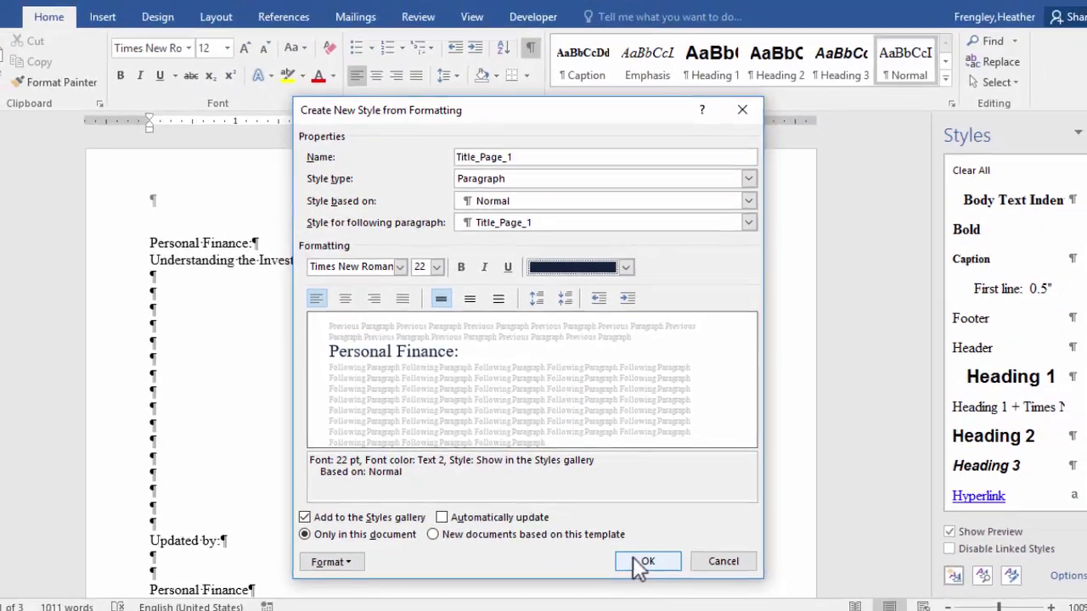
left_click(642, 564)
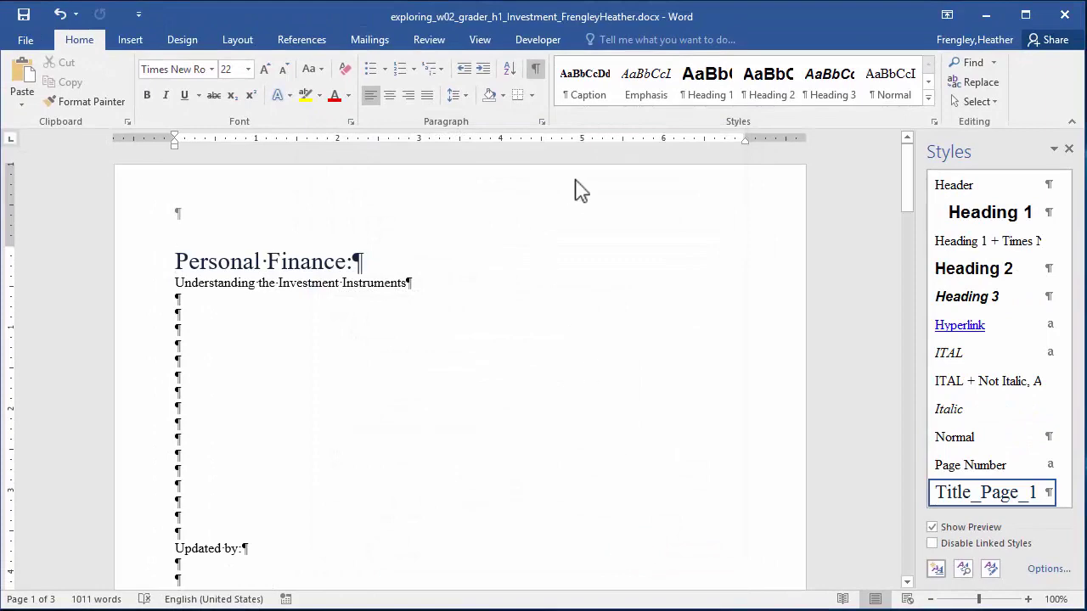
Type the author's name on the line below 'Updated by:' and change it to UPPERCASE.
left_click(1070, 150)
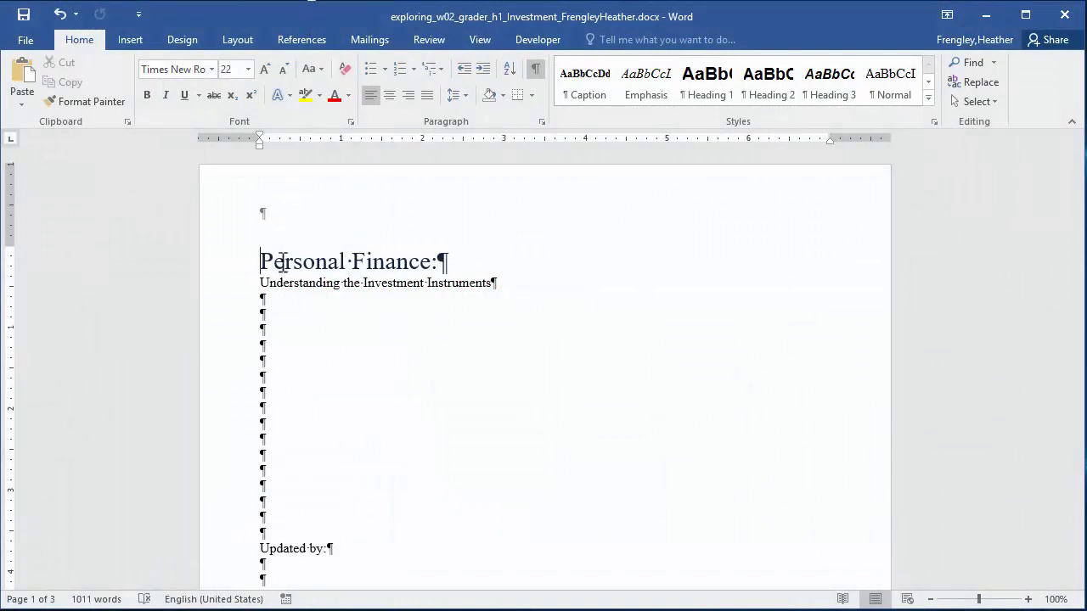
left_click(258, 560)
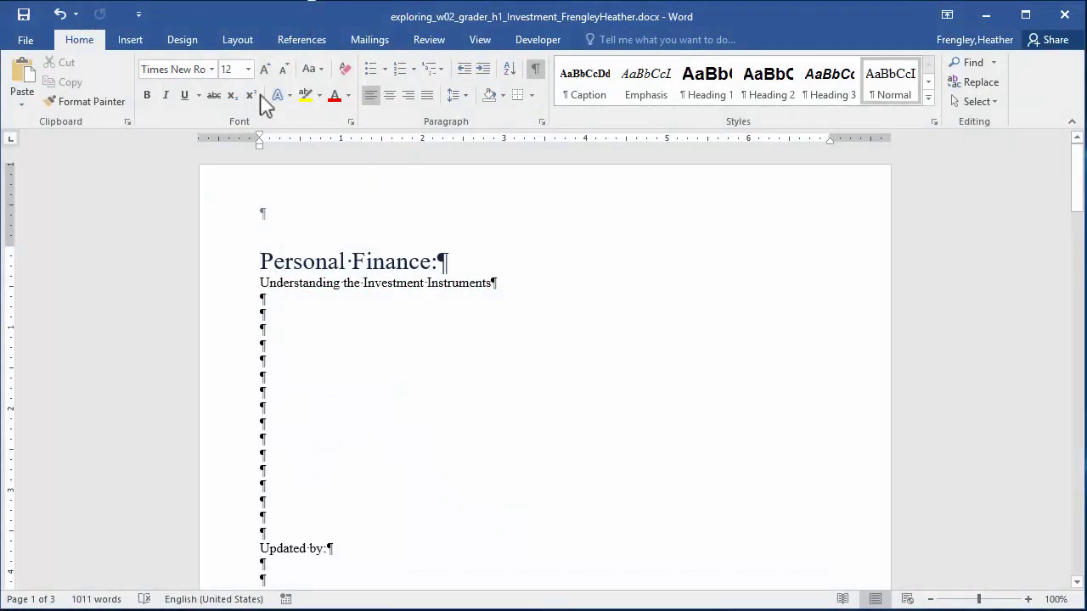
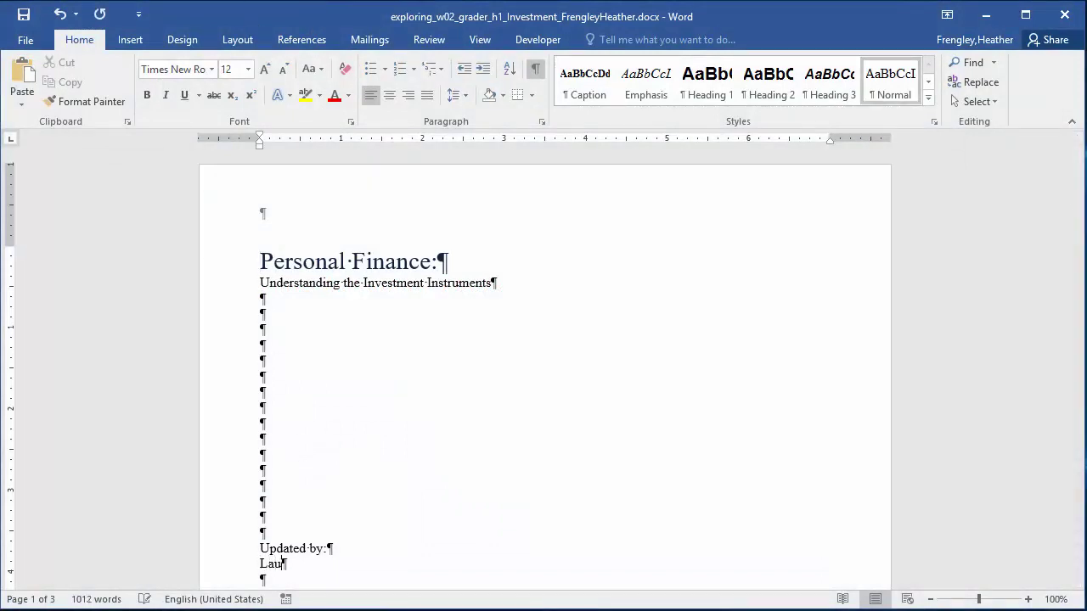
left_click_drag(260, 564, 329, 567)
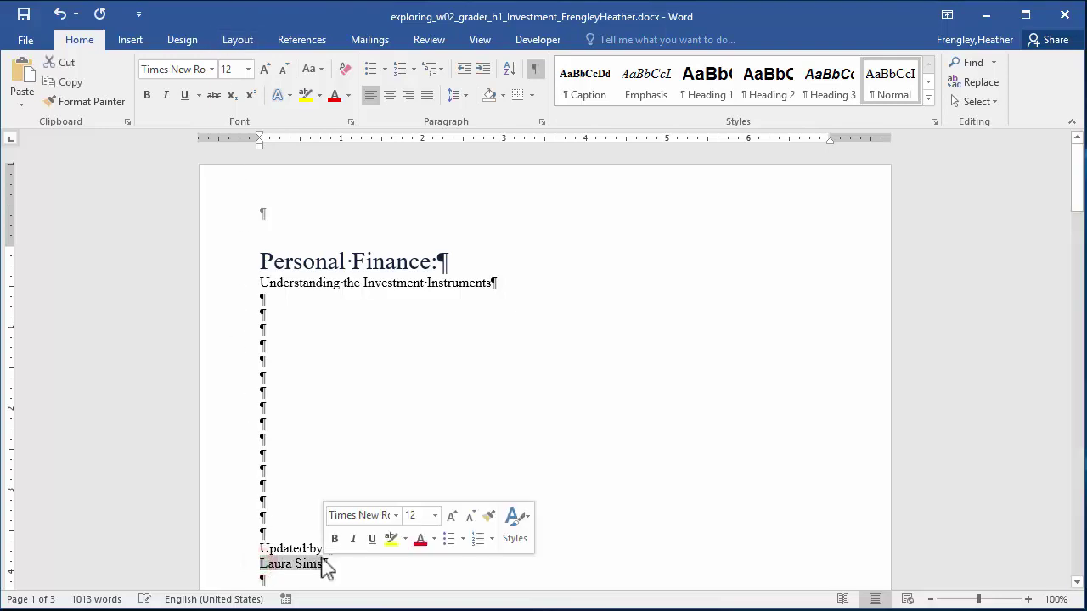
left_click(315, 70)
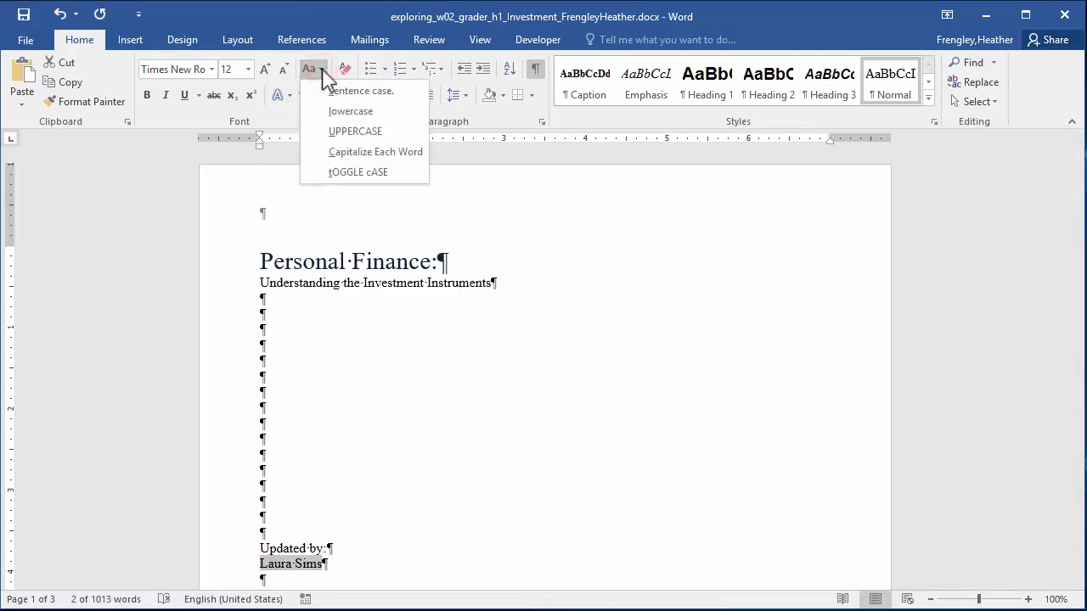
left_click(341, 133)
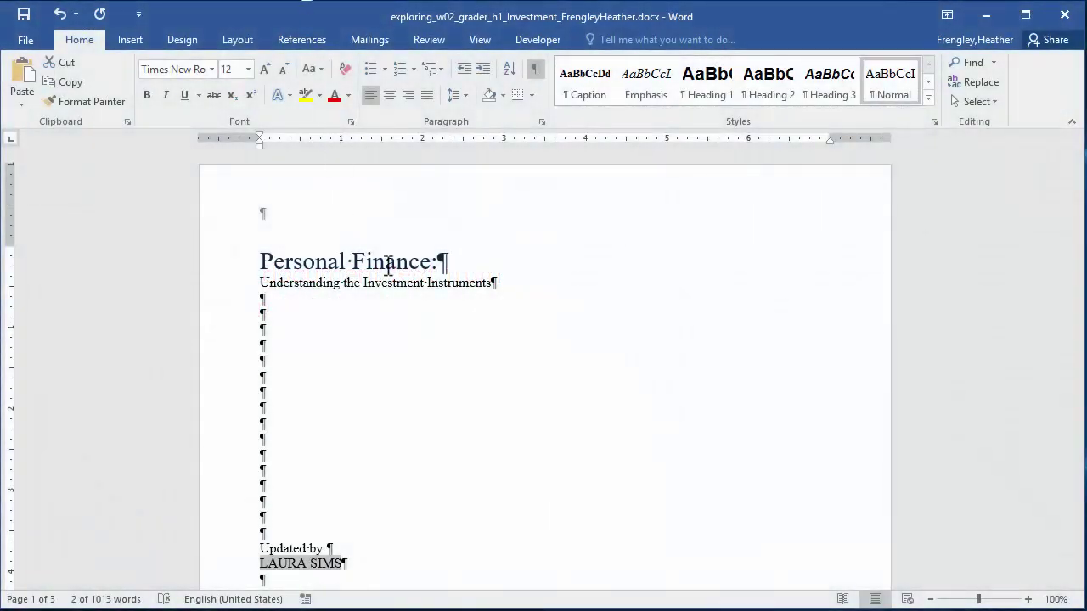
left_click_drag(1080, 187, 1079, 255)
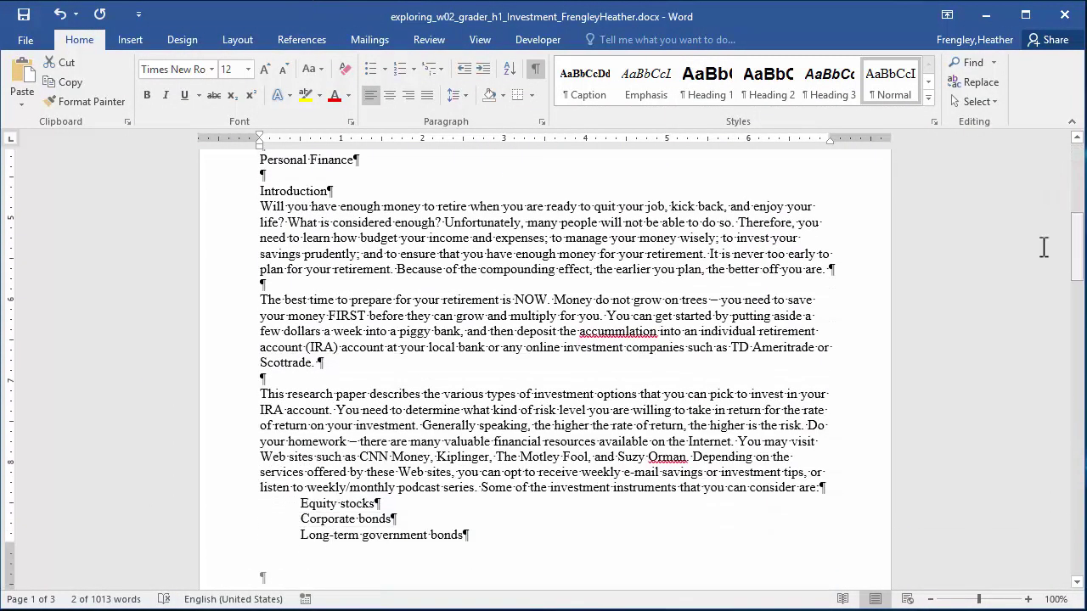
Justify everything from 'Personal Finance' to the end of the paper with 1.15 line spacing.
left_click(256, 161)
left_click_drag(374, 190, 412, 297)
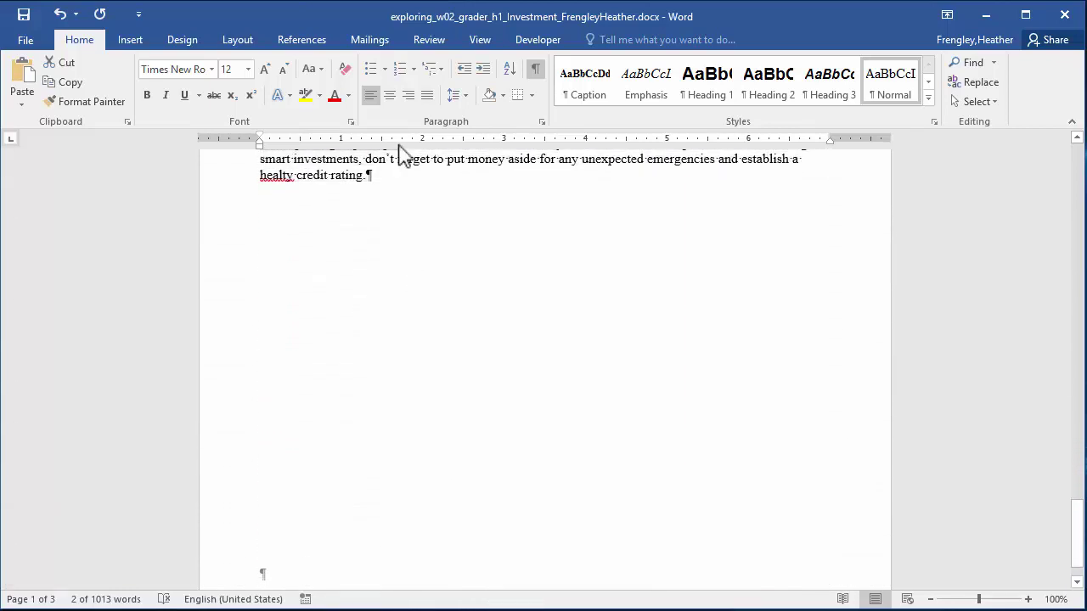
scroll(403, 161, "up", 3)
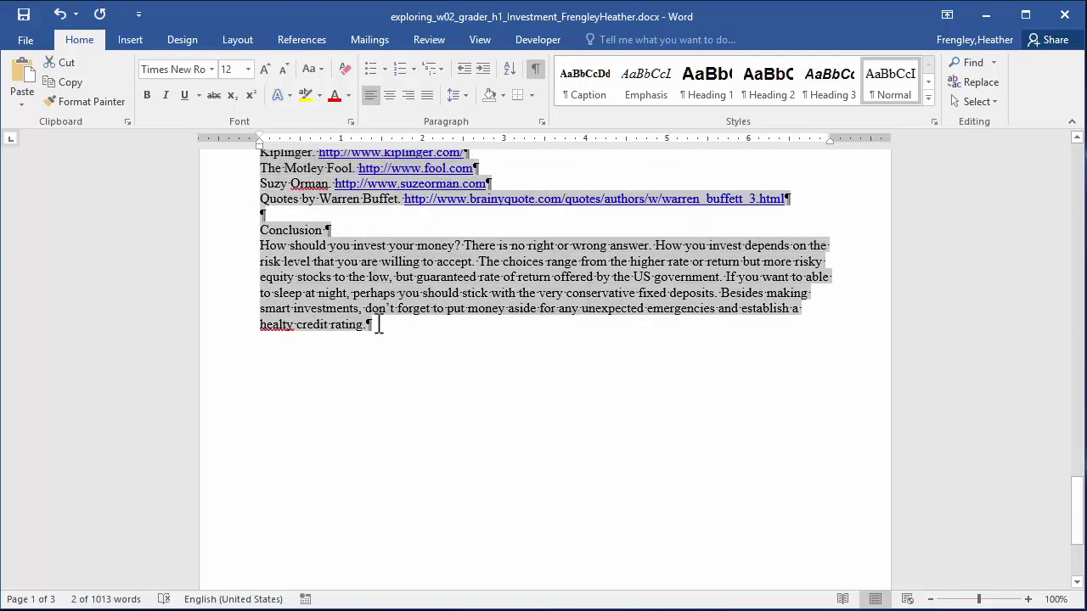
left_click(427, 104)
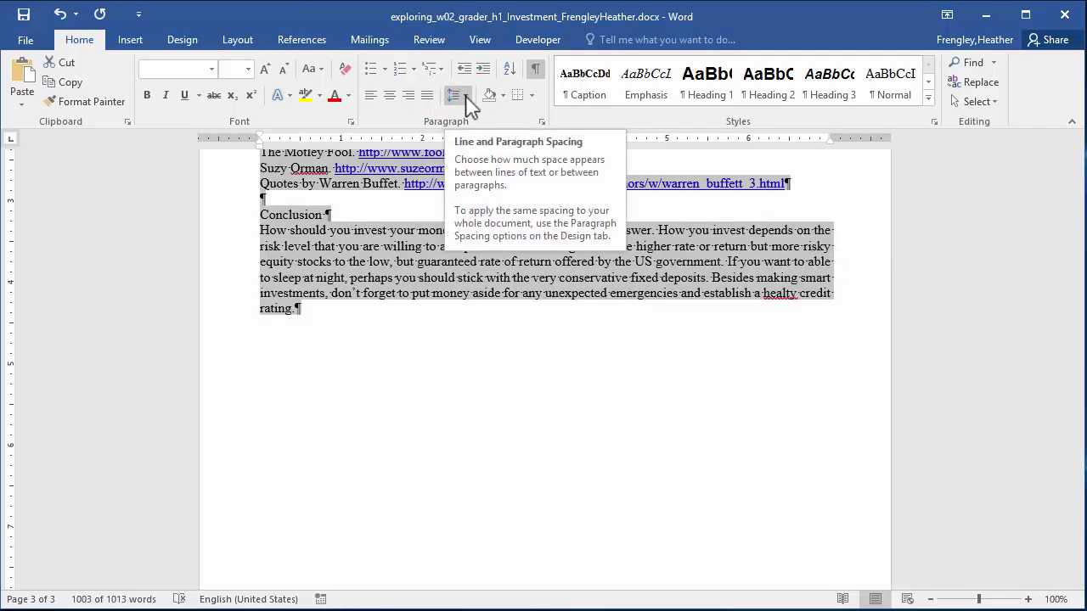
left_click(465, 96)
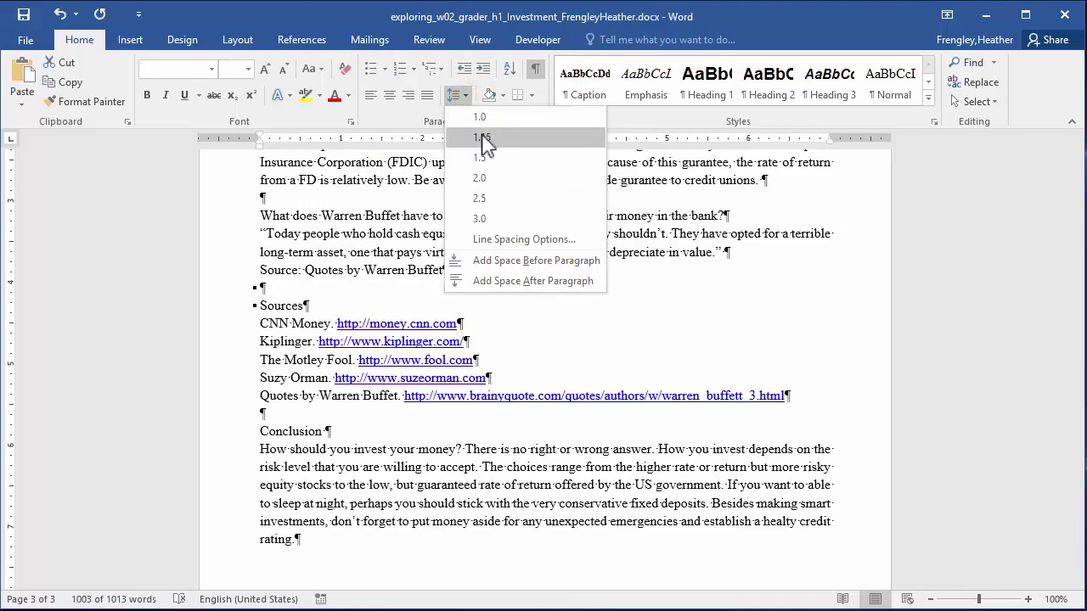
left_click(482, 138)
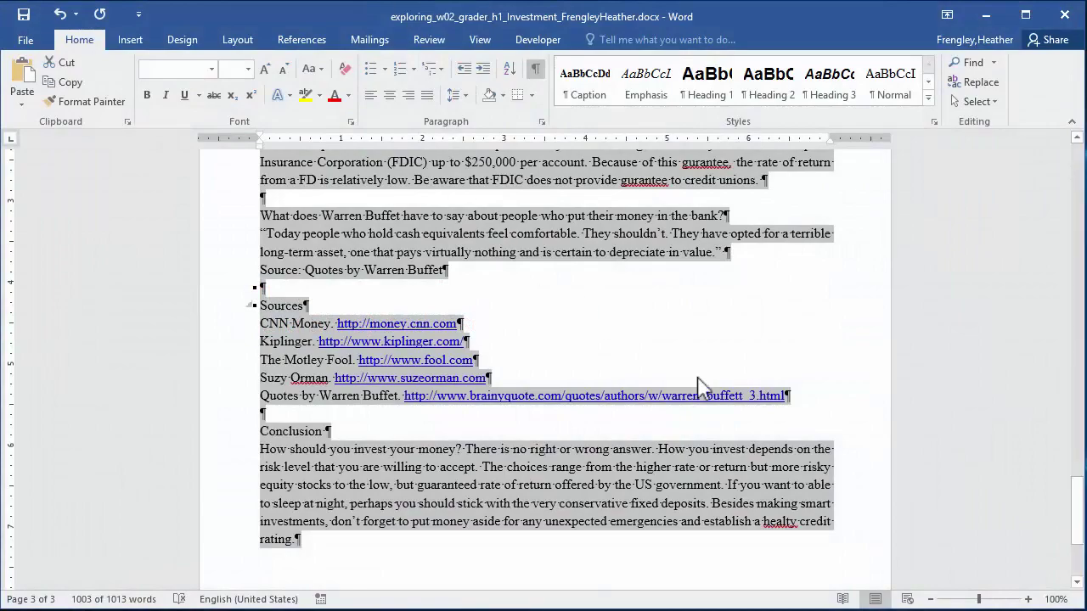
left_click_drag(1079, 520, 1066, 223)
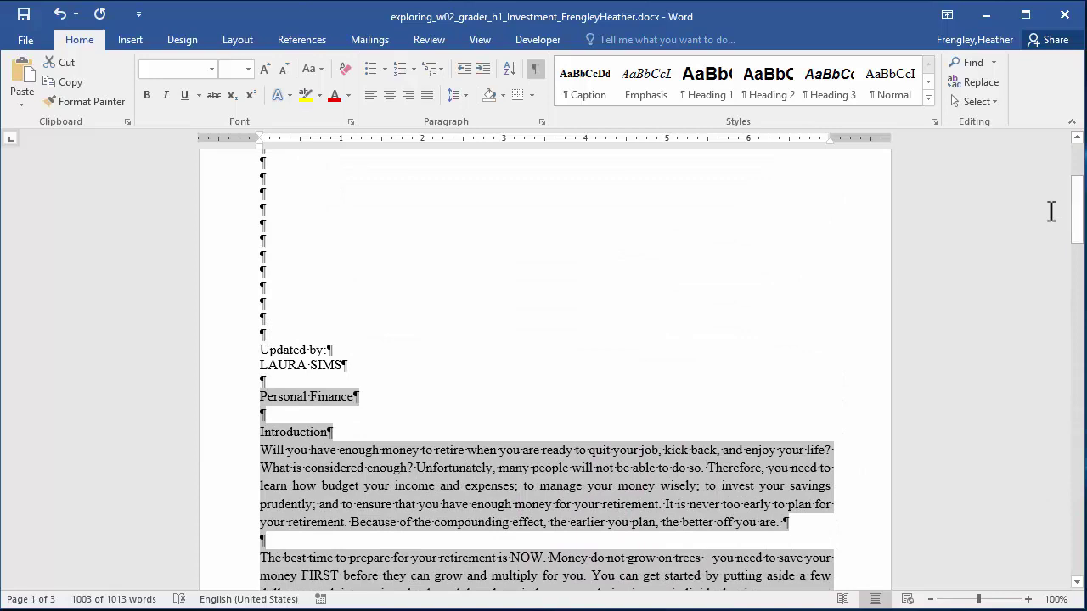
Insert a page break before 'Personal Finance' so it starts at the top of page 2.
left_click(261, 399)
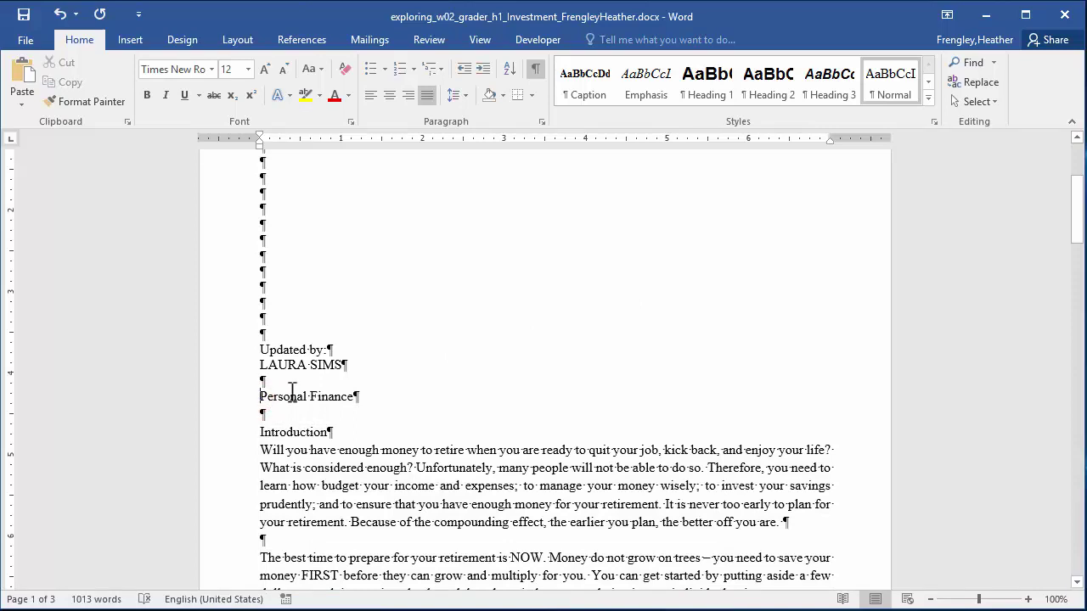
left_click(132, 39)
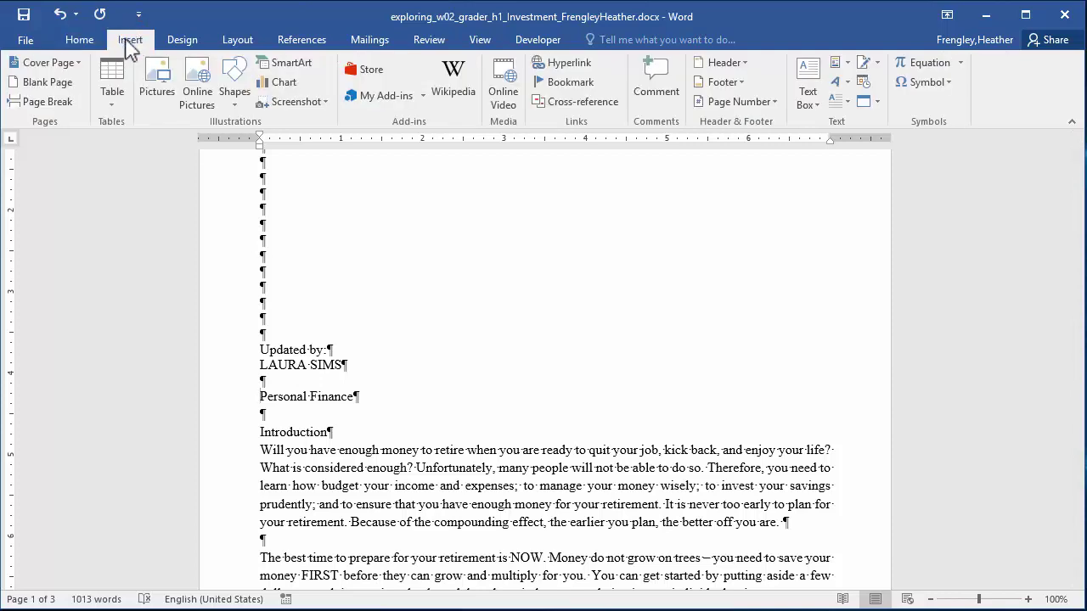
left_click(44, 103)
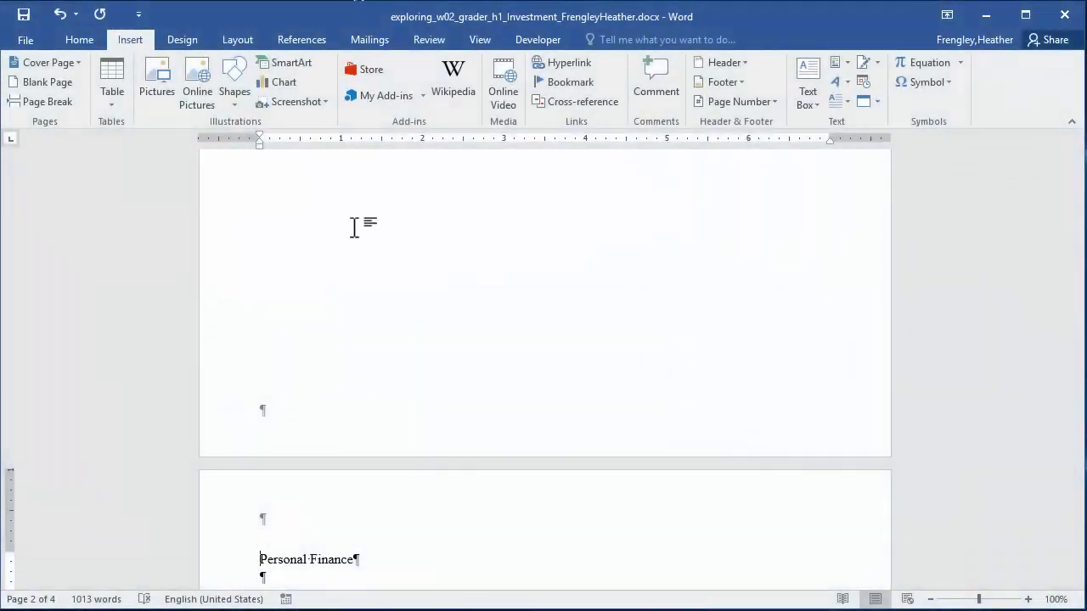
left_click_drag(260, 559, 358, 565)
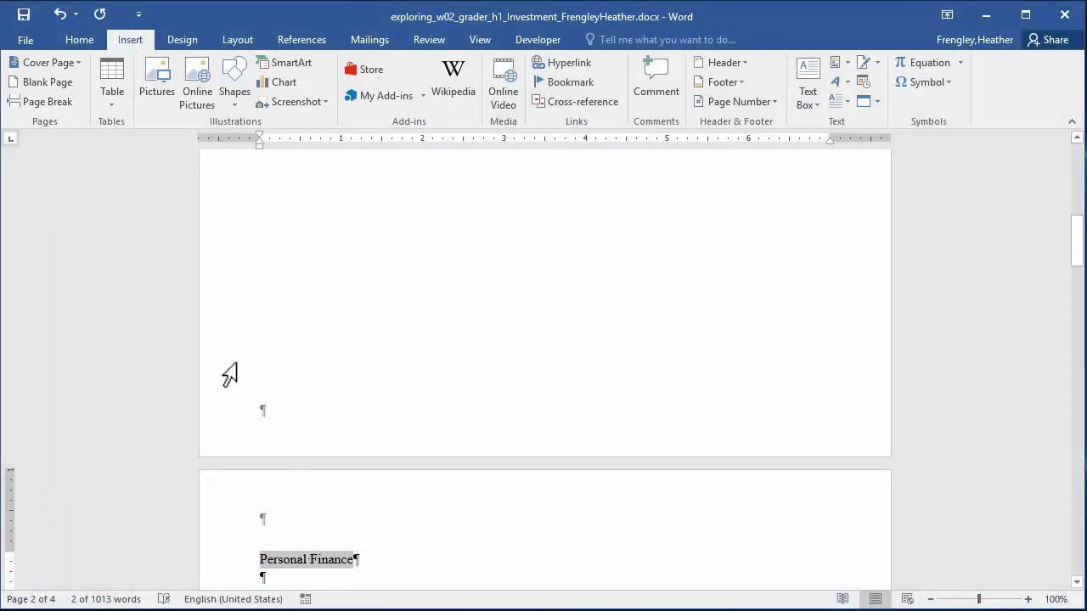
left_click(85, 40)
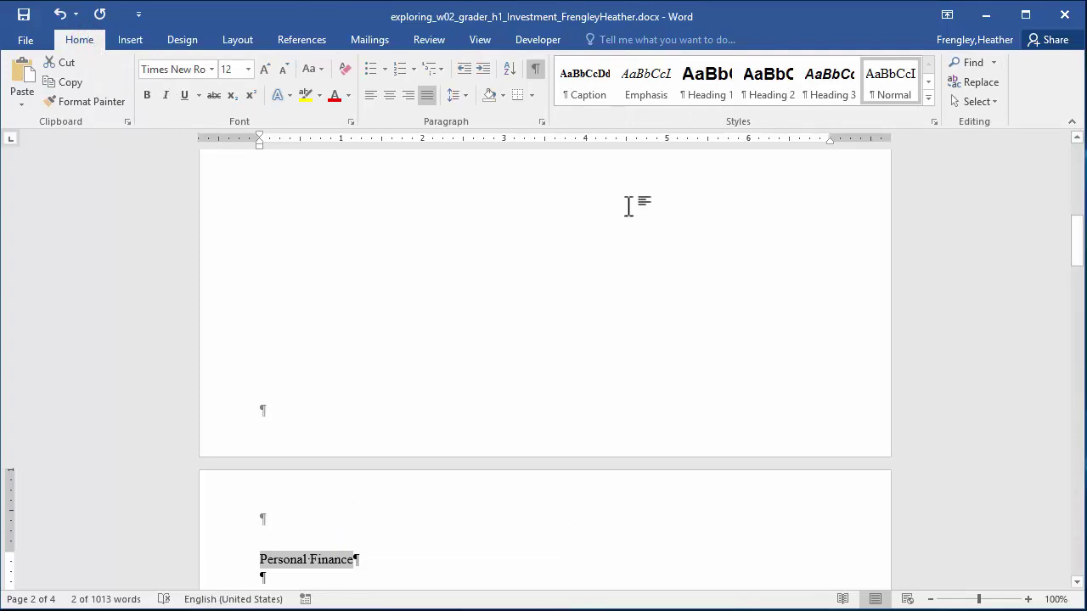
Apply Heading 1 to the 'Personal Finance' title, centred in 16 pt Arial.
left_click(712, 99)
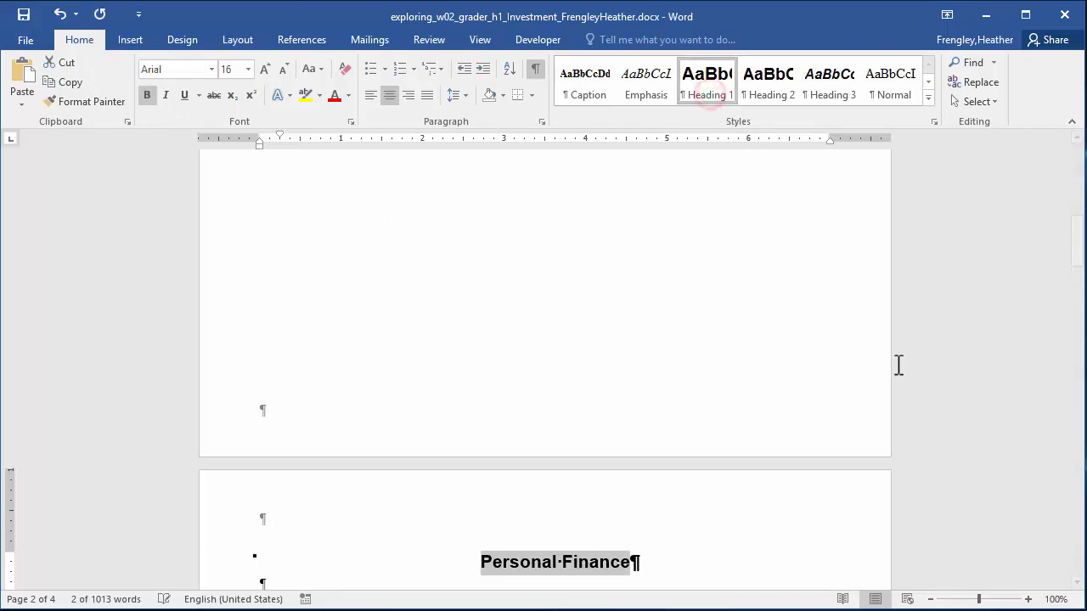
left_click_drag(1076, 246, 1082, 316)
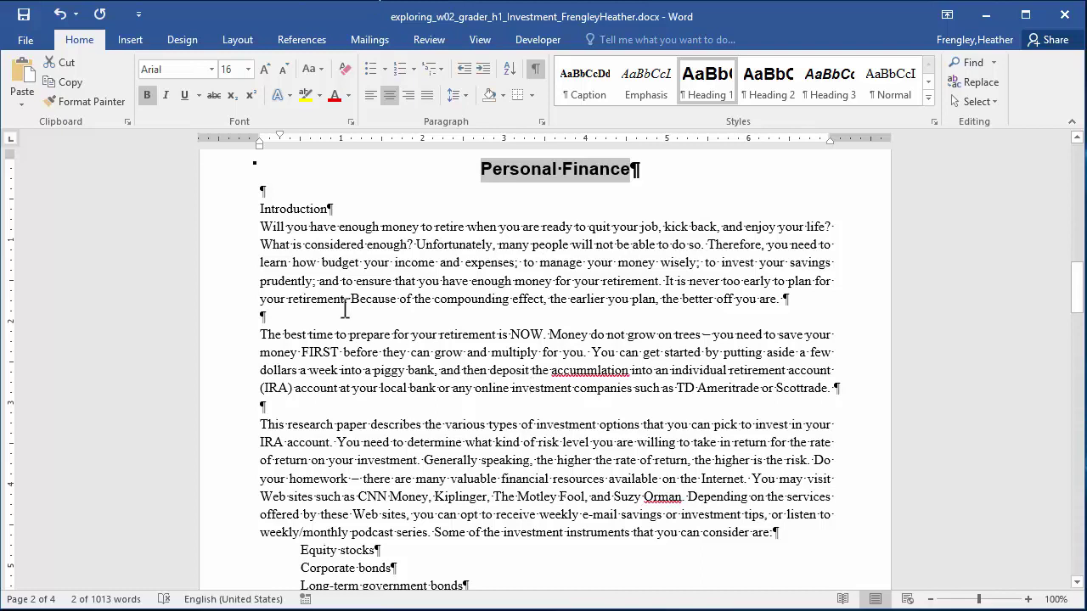
Apply Heading 2 to the Introduction, Equity Stocks, Bonds and Mutual Funds headings.
left_click(261, 209)
left_click_drag(287, 212, 329, 209)
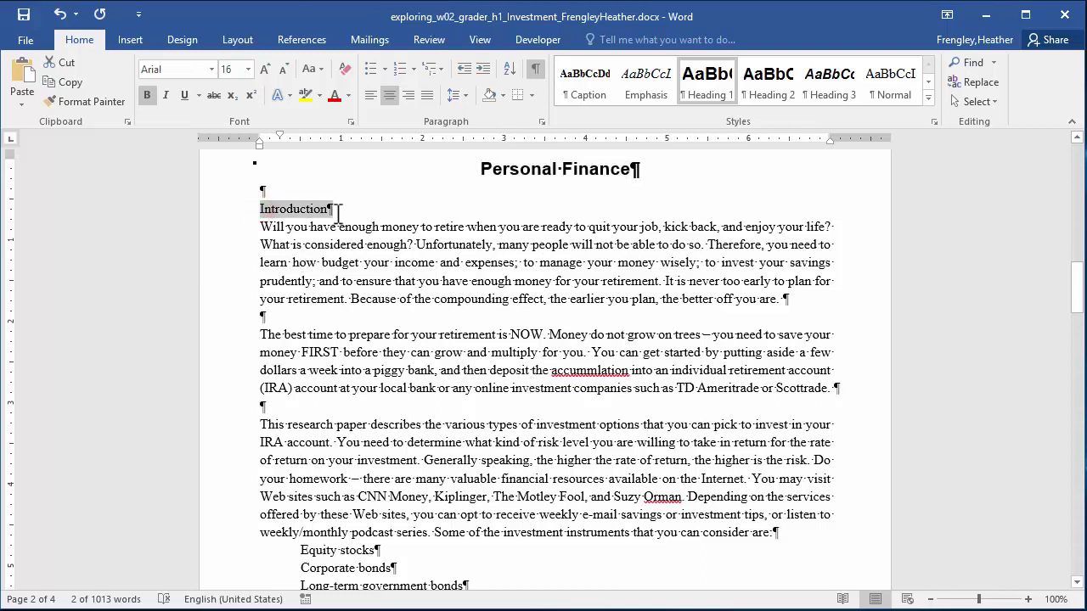
left_click(766, 85)
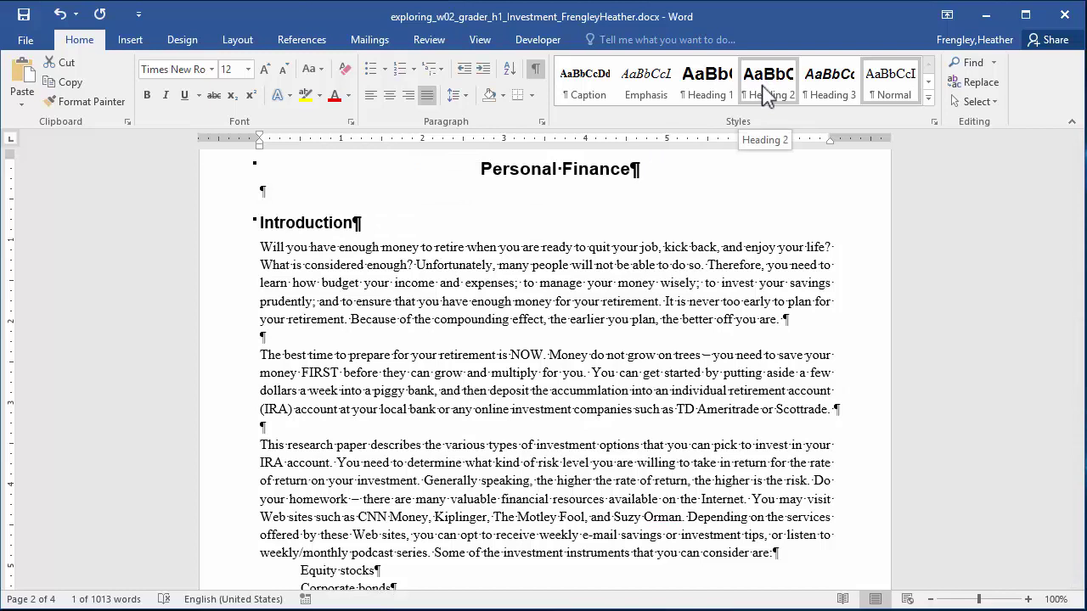
key("ctrl+z")
left_click(767, 88)
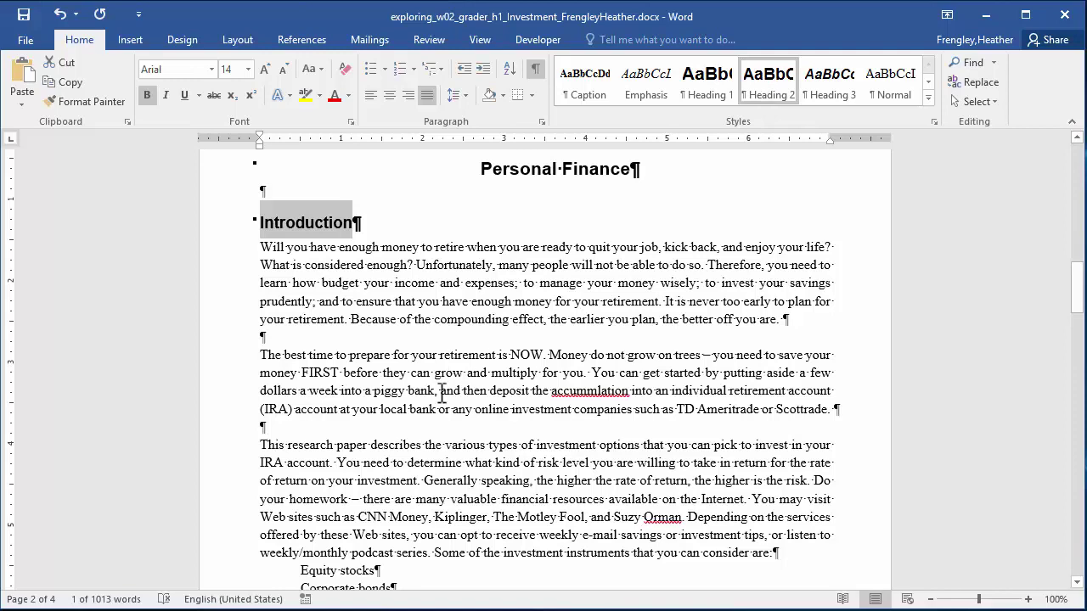
scroll(442, 395, "down", 7)
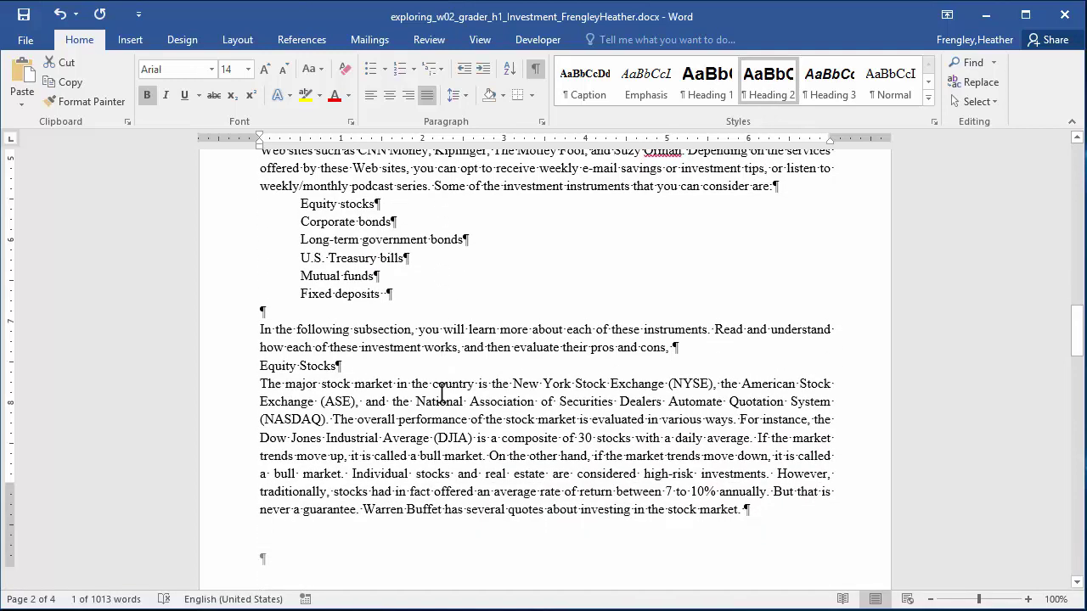
scroll(442, 394, "down", 2)
left_click_drag(263, 284, 341, 287)
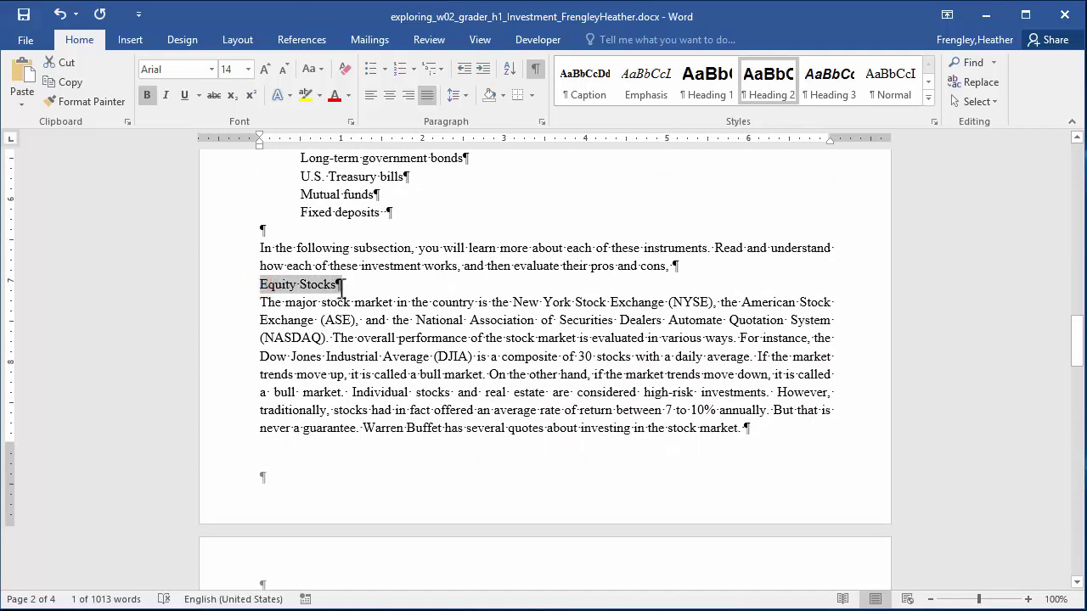
left_click(773, 94)
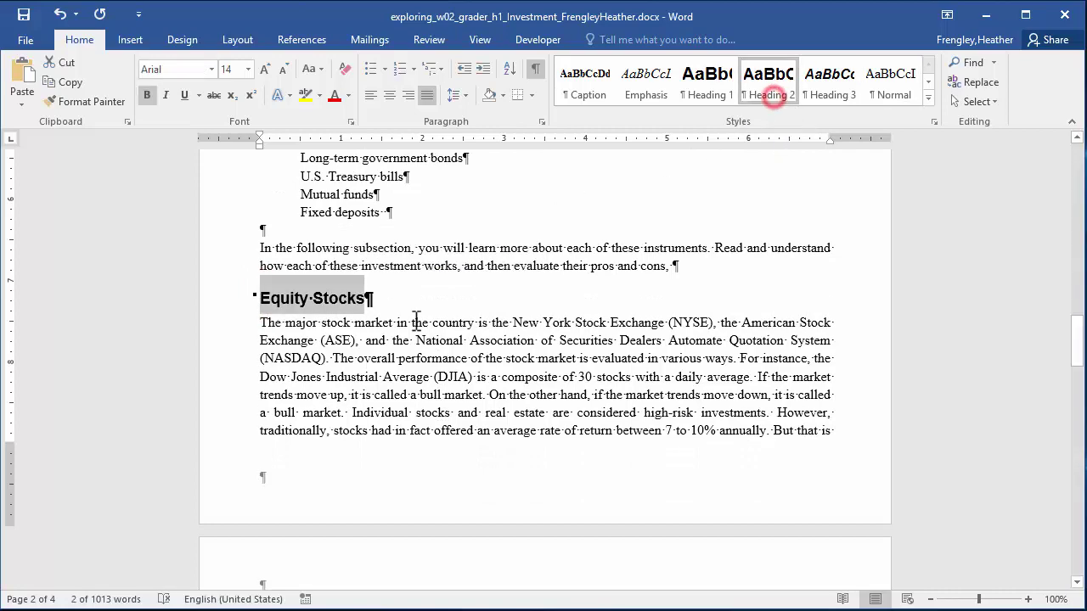
scroll(416, 327, "down", 6)
left_click_drag(260, 486, 297, 485)
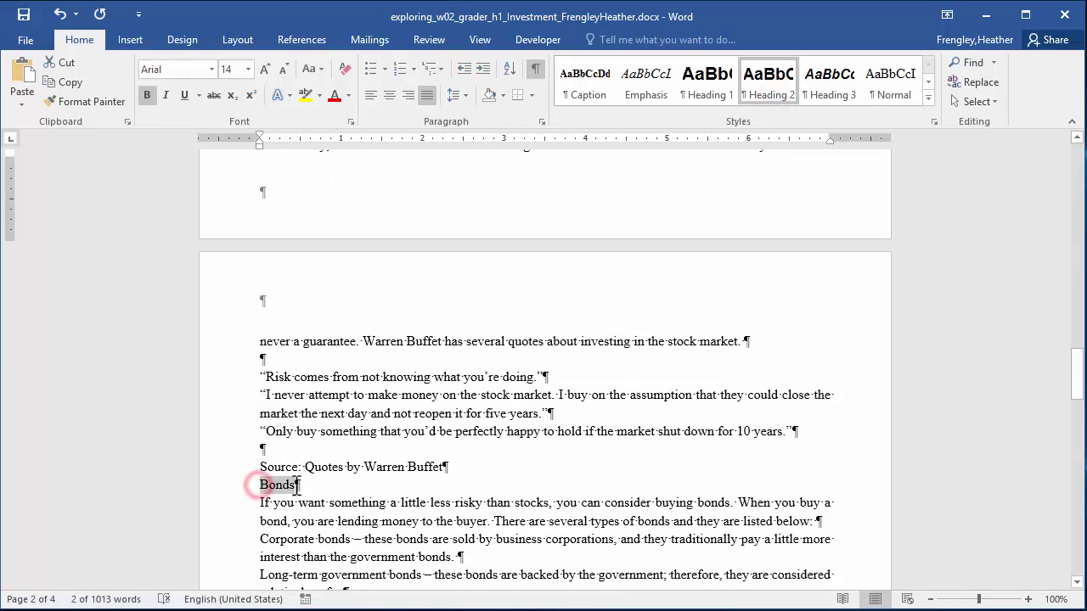
left_click(768, 96)
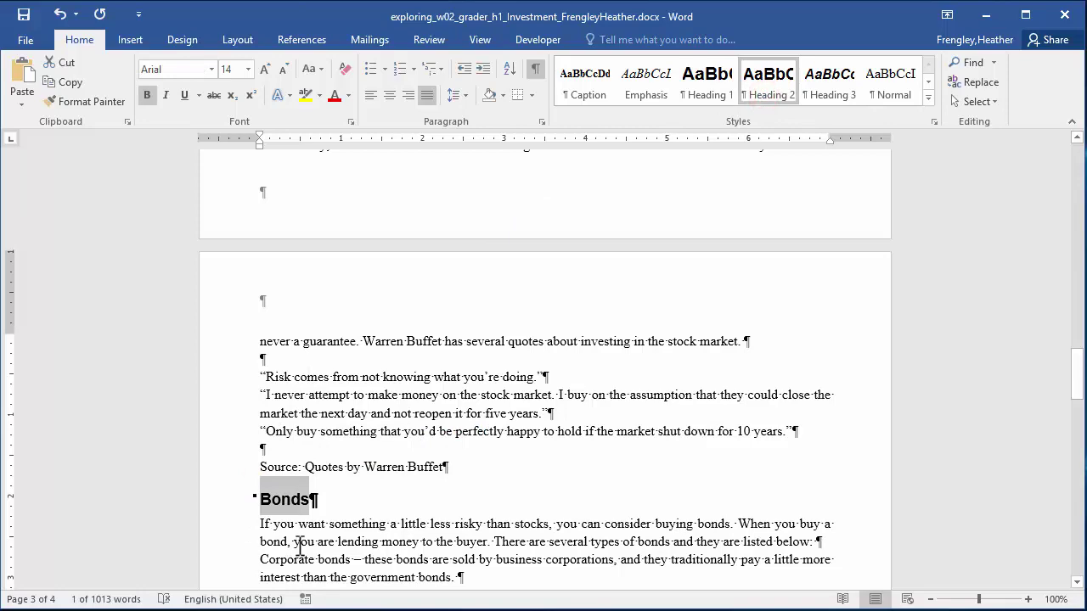
scroll(300, 544, "down", 4)
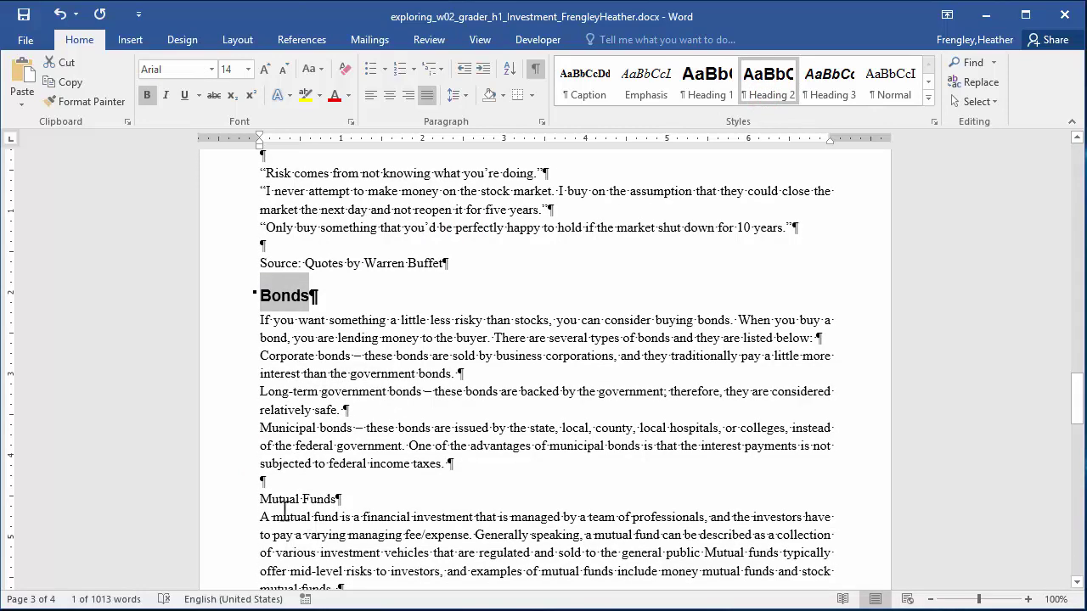
left_click_drag(260, 499, 341, 499)
left_click(768, 96)
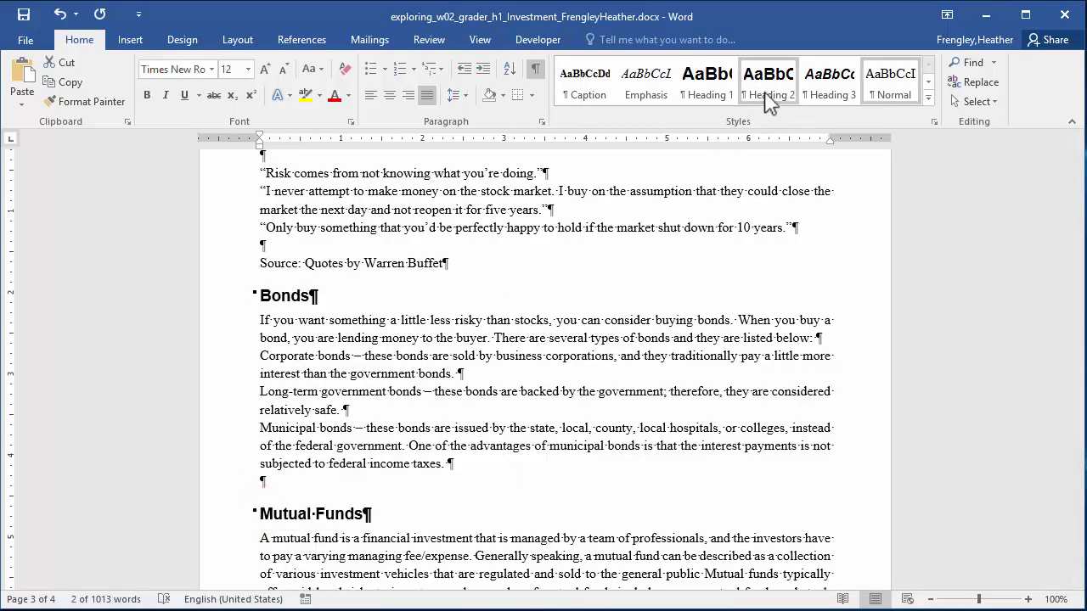
Apply Heading 2 to the U.S. Treasury Bills, Fixed Deposits, Sources and Conclusion headings.
scroll(417, 514, "down", 5)
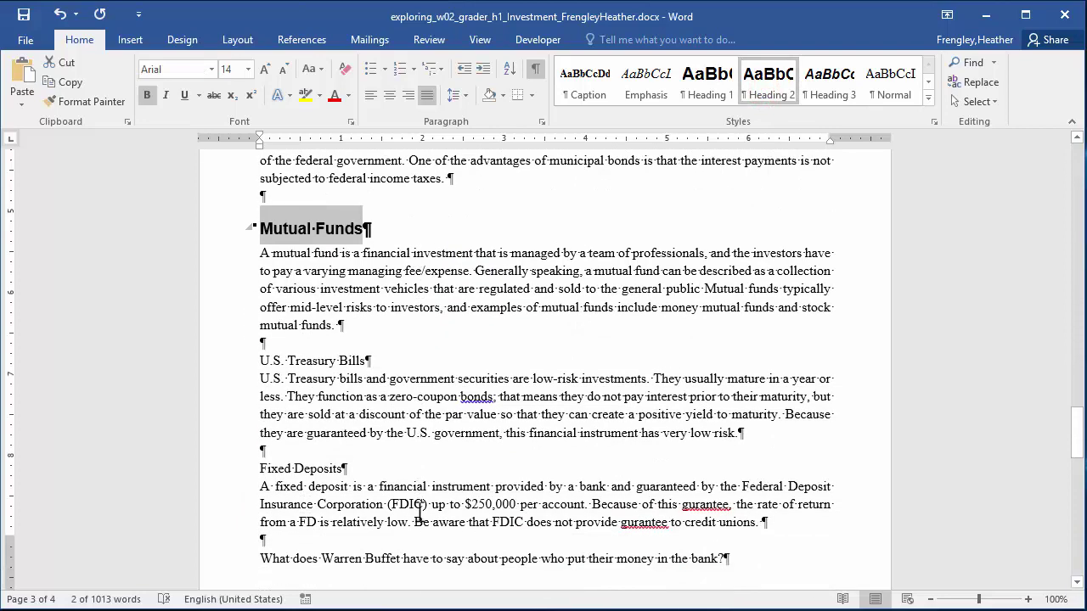
scroll(419, 513, "down", 2)
left_click_drag(261, 280, 365, 279)
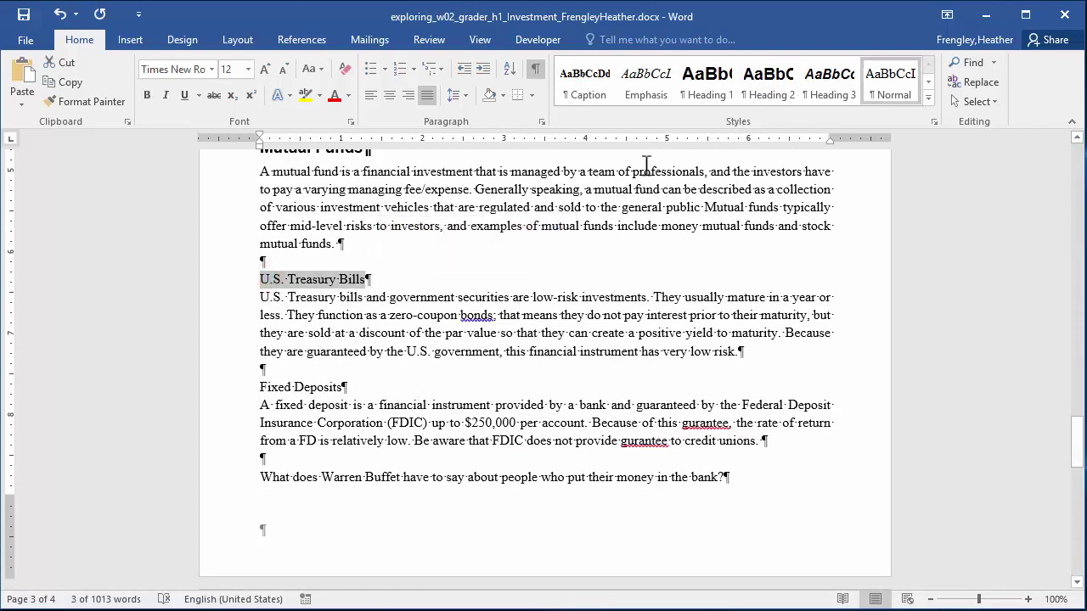
left_click(770, 95)
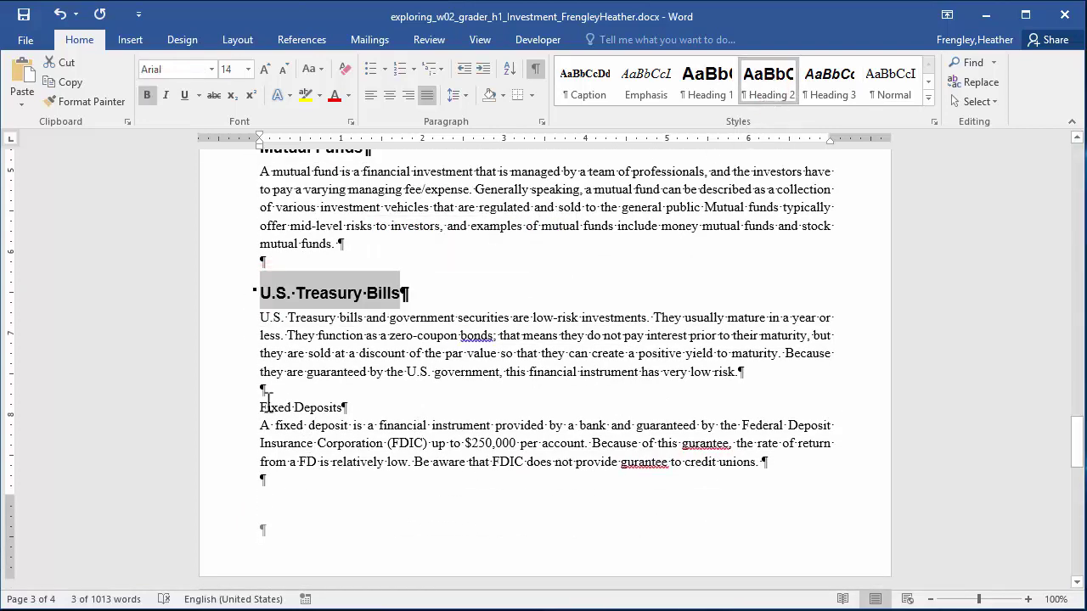
left_click_drag(261, 408, 347, 408)
left_click(766, 95)
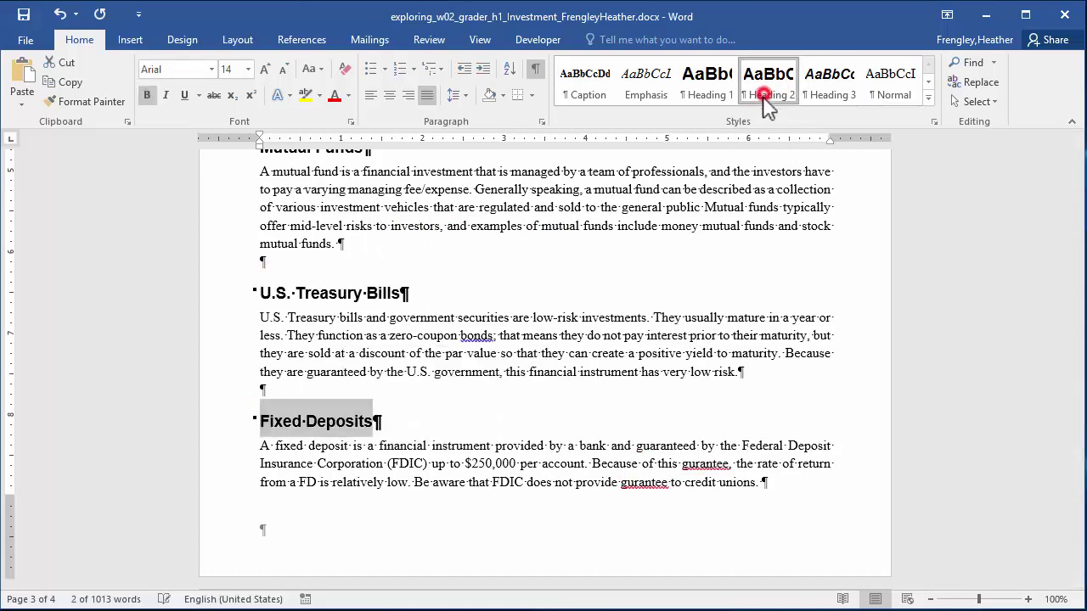
scroll(517, 504, "down", 10)
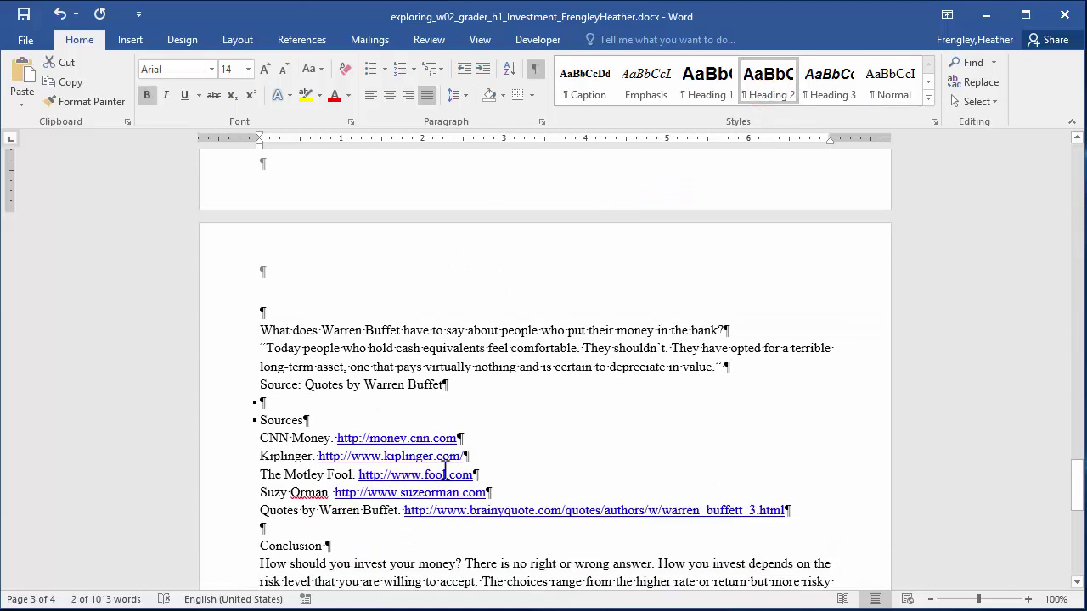
scroll(445, 474, "down", 2)
left_click_drag(258, 339, 304, 339)
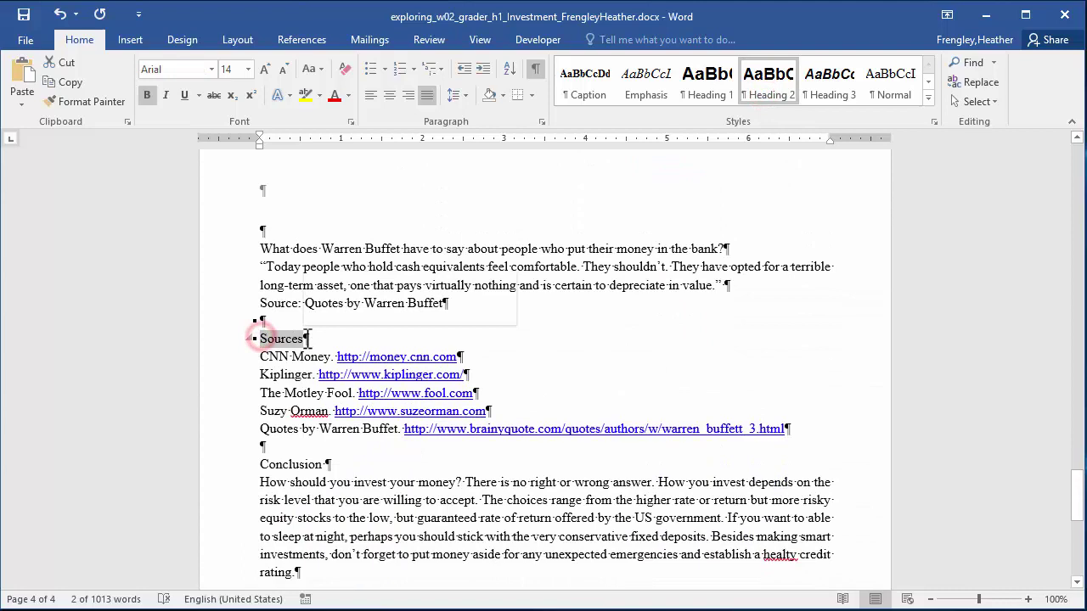
left_click(769, 99)
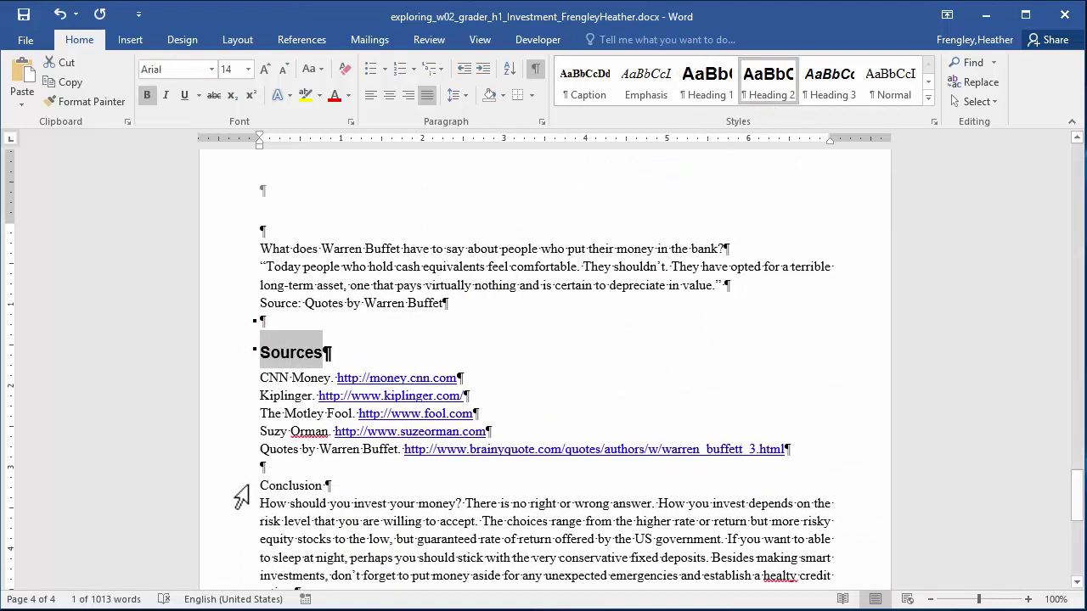
left_click_drag(259, 486, 326, 488)
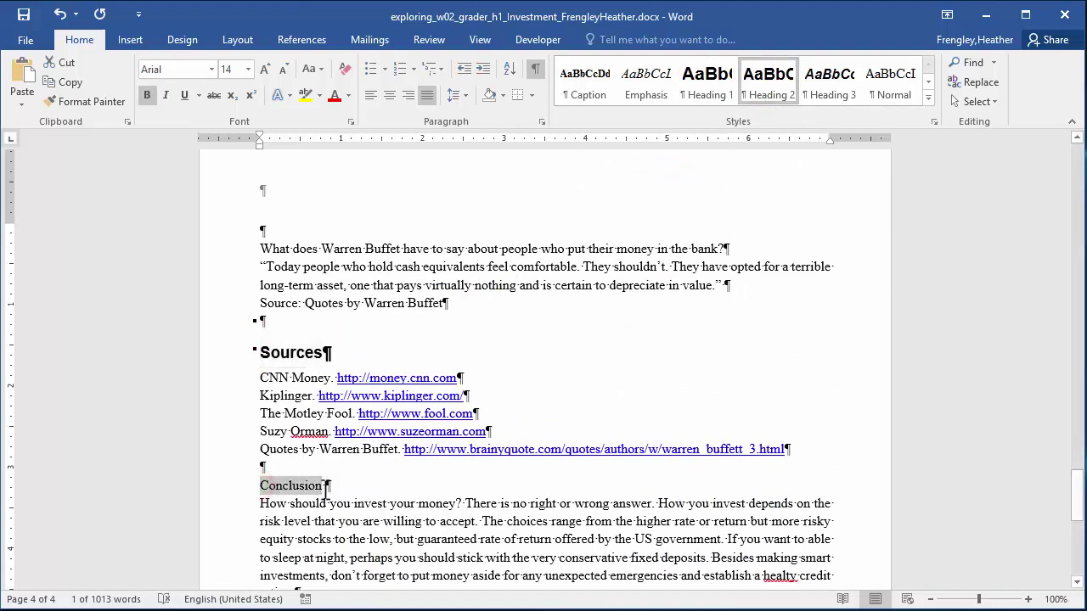
left_click(772, 96)
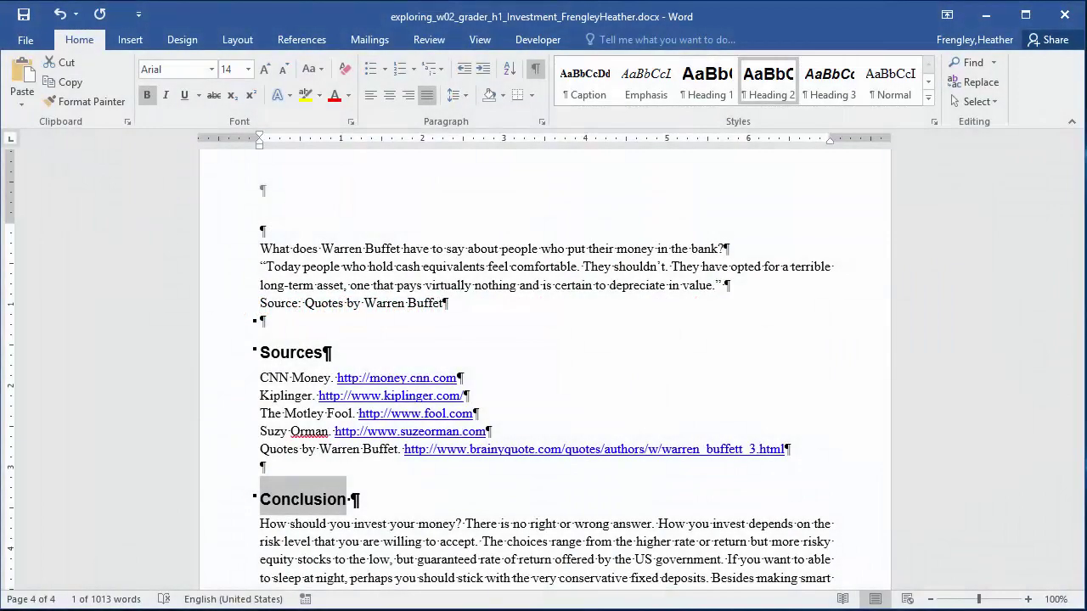
Modify the Heading 2 style so its font colour is Dark Red.
right_click(767, 85)
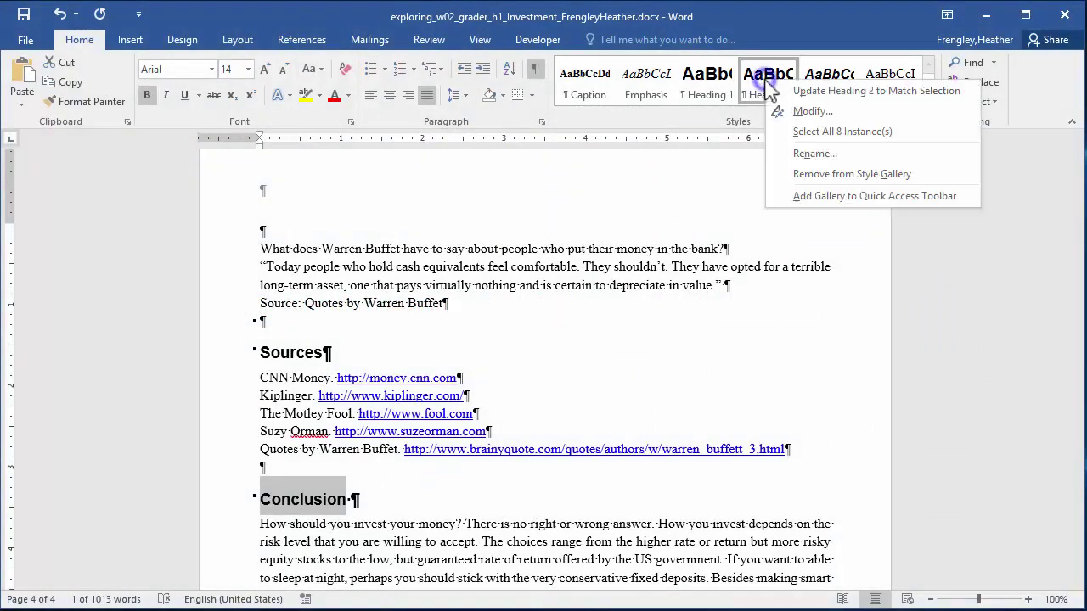
left_click(803, 111)
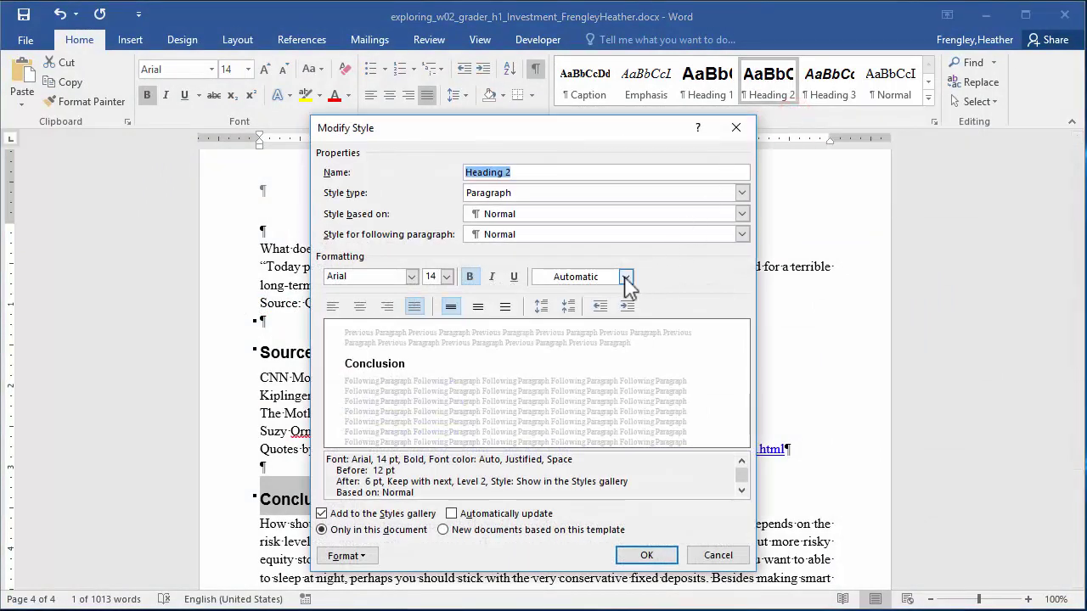
left_click(625, 278)
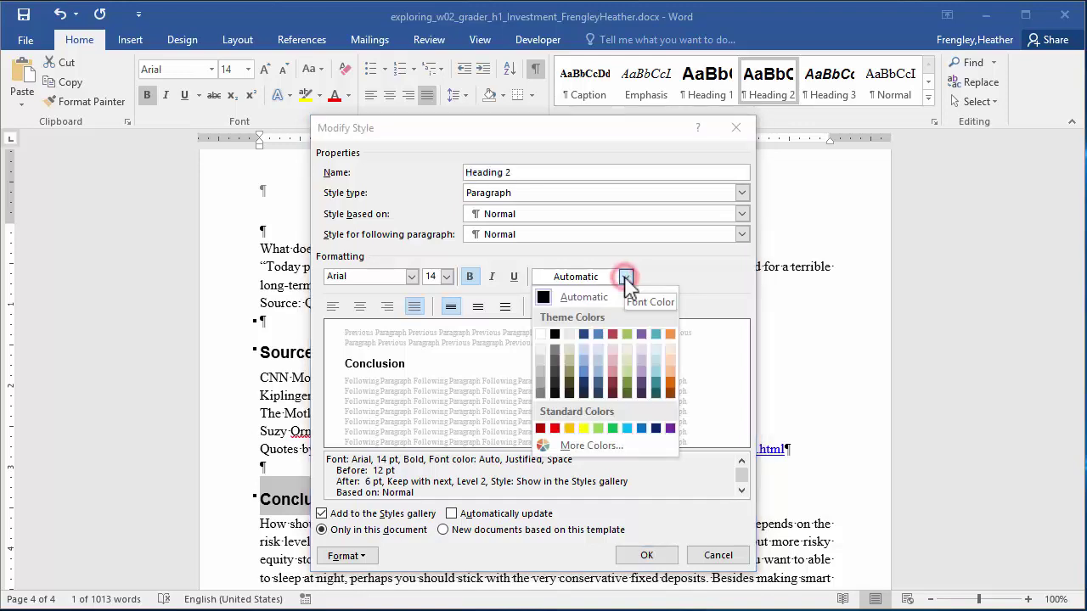
left_click(541, 429)
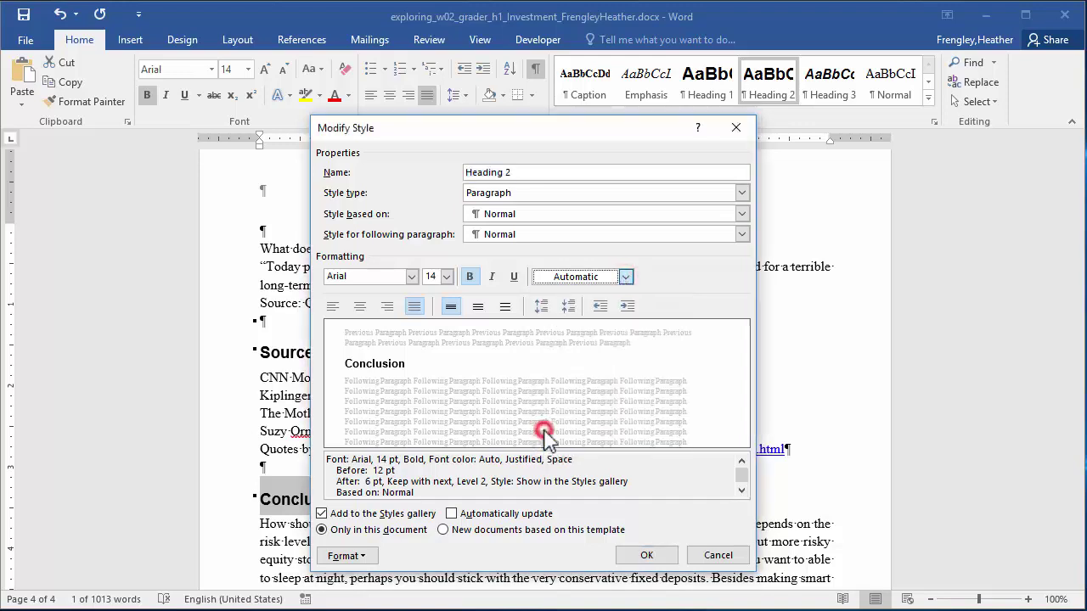
left_click(645, 557)
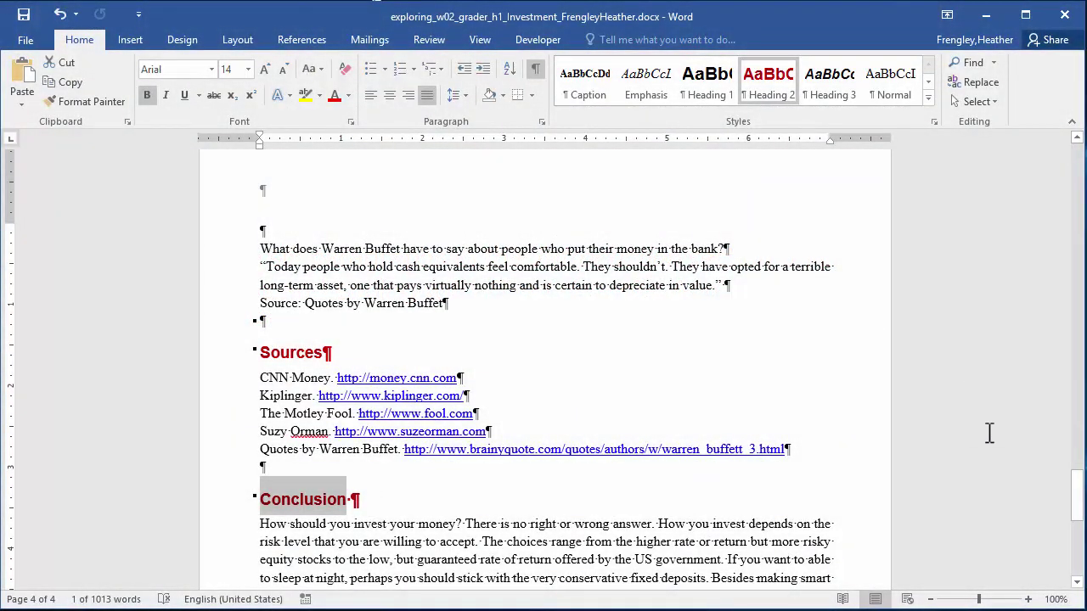
Apply diamond bullets to the six investment-type lines starting with Equity stocks.
left_click_drag(1076, 501, 1066, 316)
left_click(301, 392)
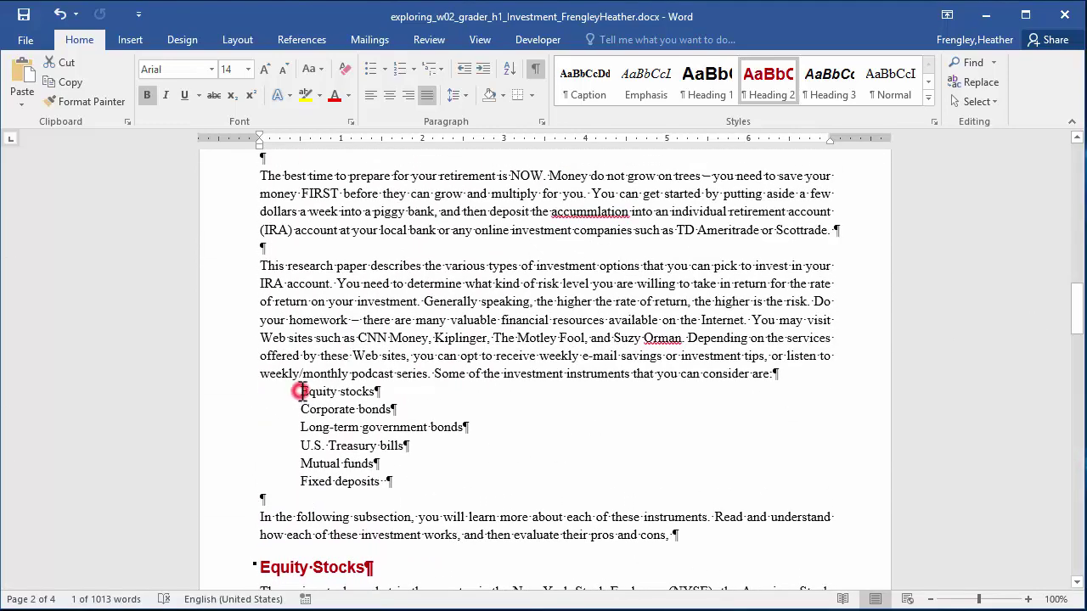
left_click_drag(301, 391, 382, 483)
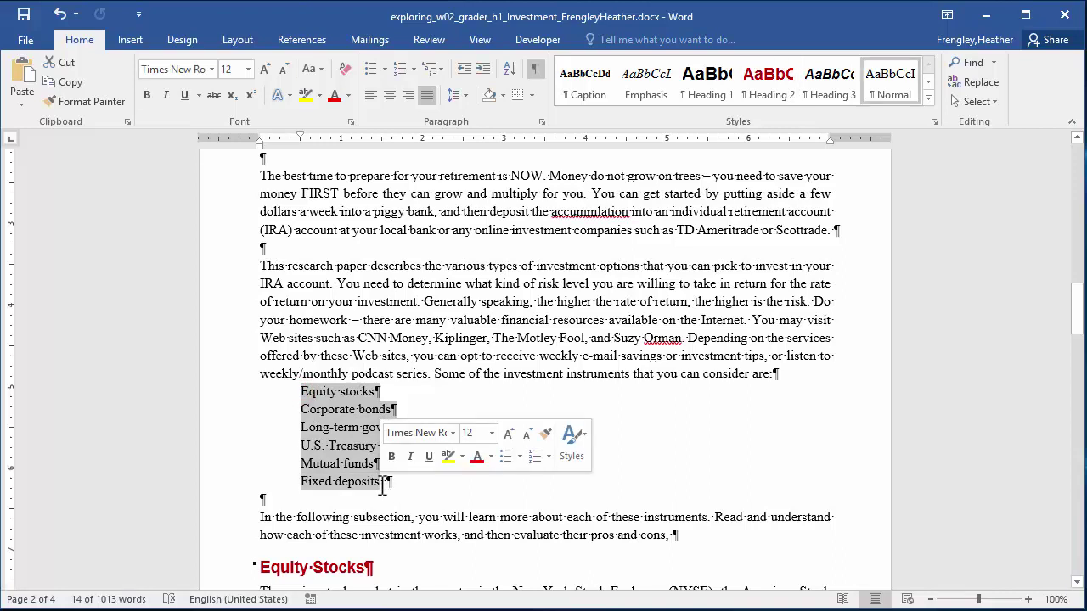
left_click(385, 69)
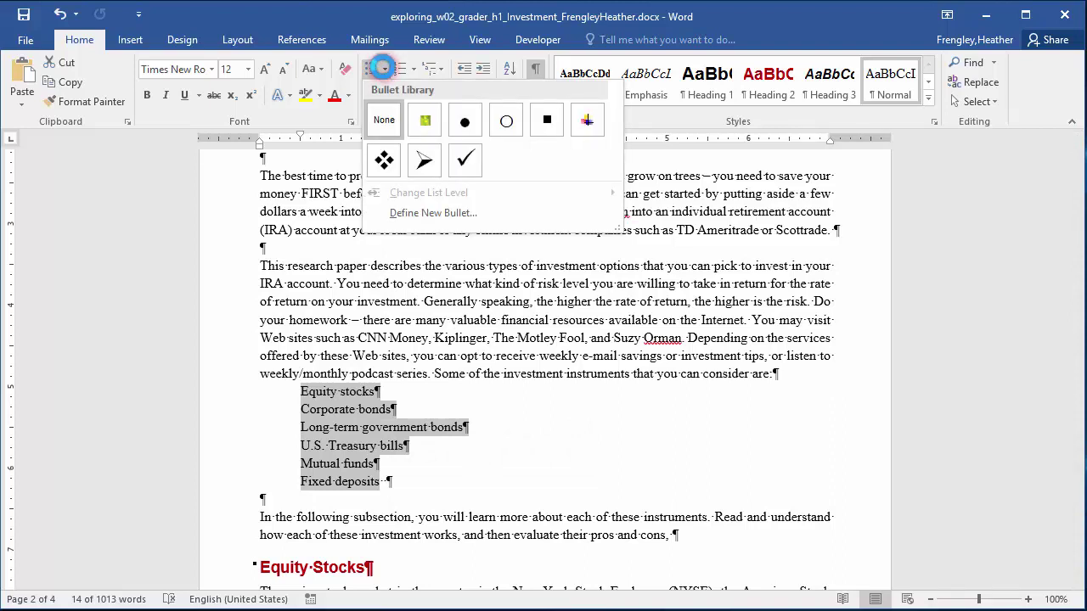
left_click(385, 162)
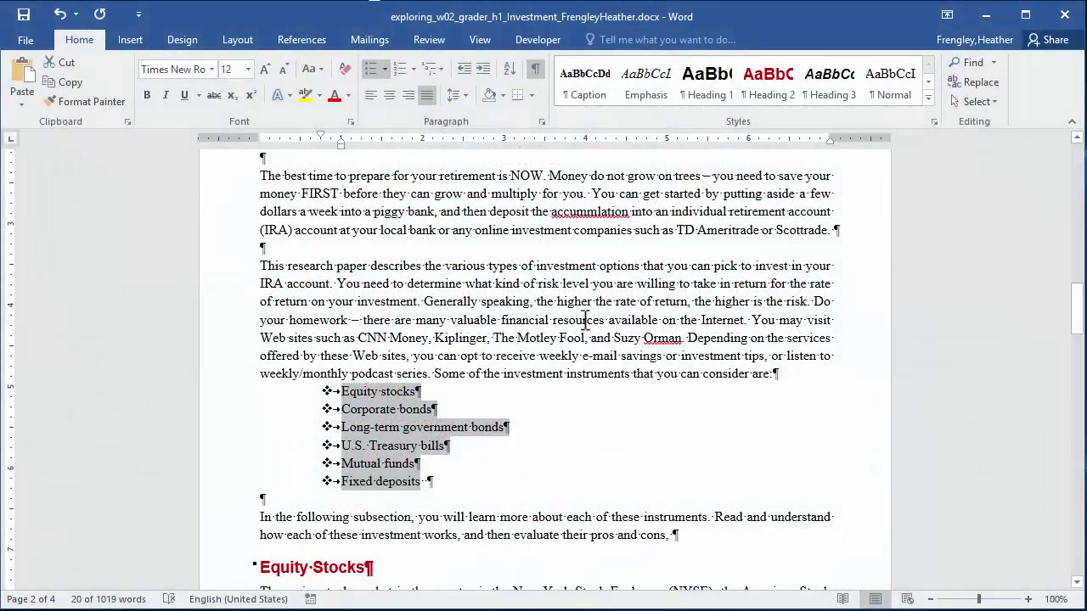
left_click_drag(1082, 323, 1082, 303)
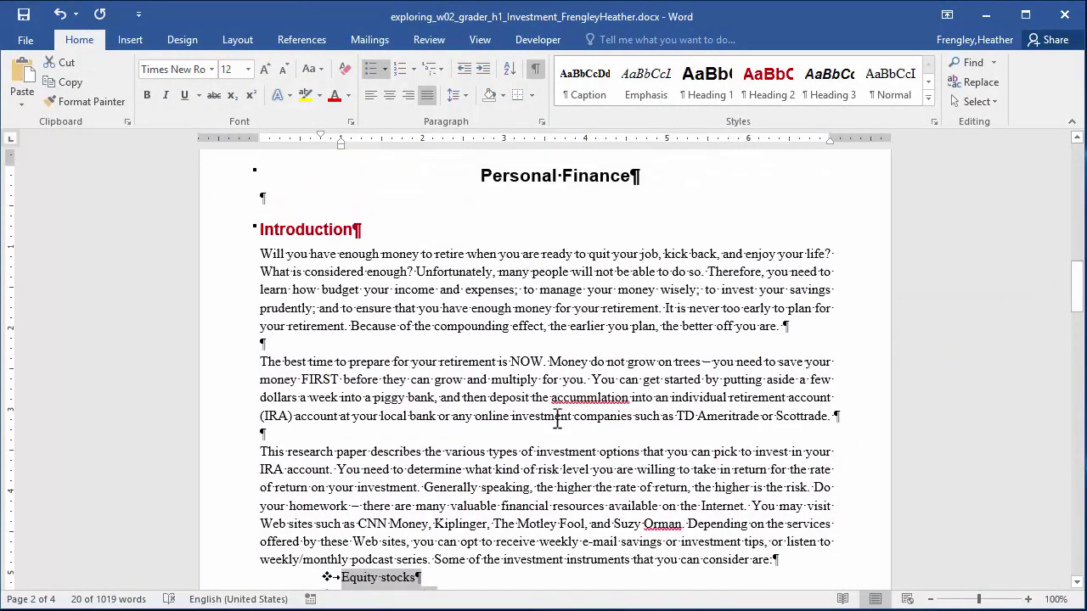
Set the 'The best time to prepare' paragraph to 0.6" left and right indents with 6 pt after.
left_click_drag(260, 363, 840, 423)
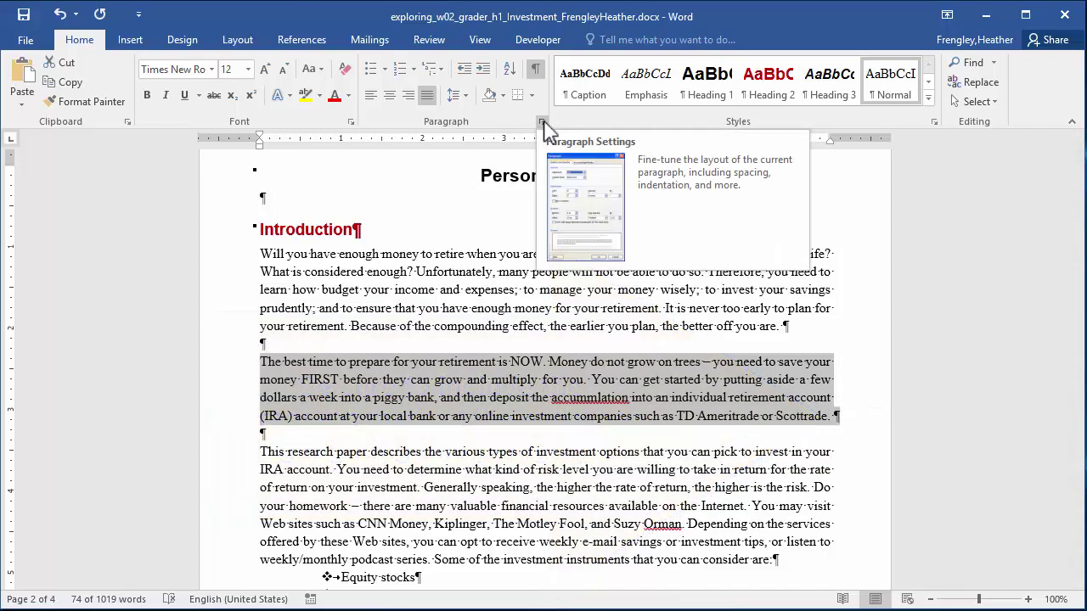
left_click(544, 131)
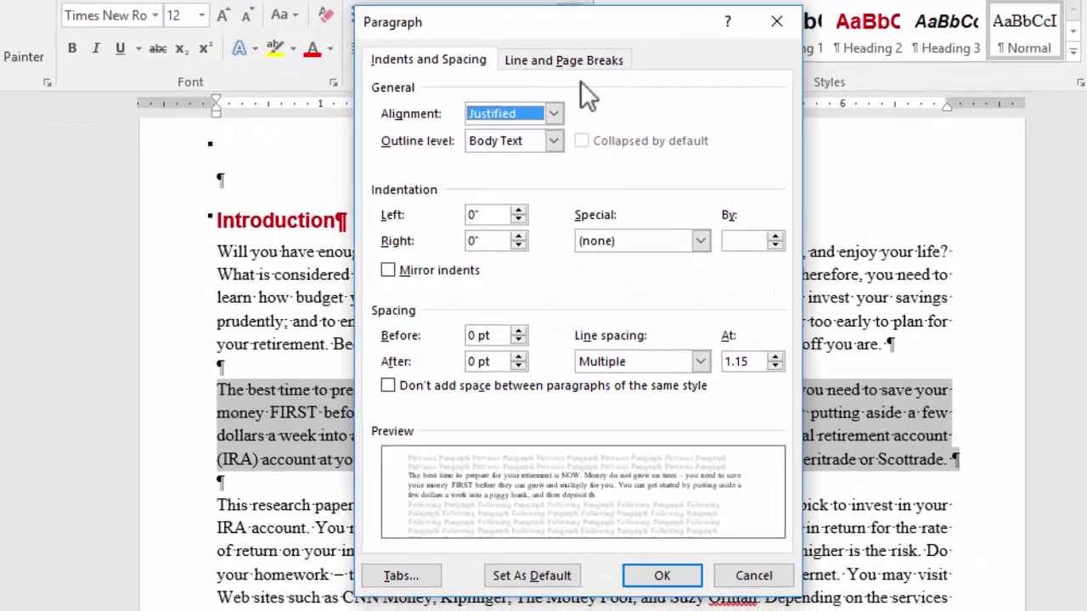
left_click(521, 209)
left_click(521, 209)
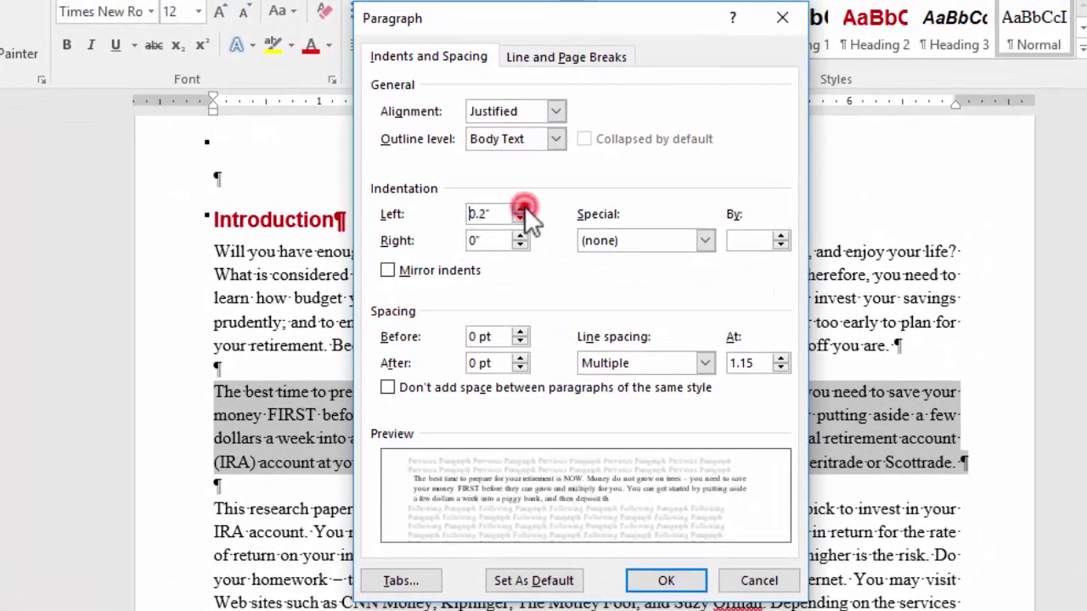
left_click(521, 209)
left_click(521, 208)
left_click(521, 209)
left_click(522, 208)
left_click(520, 237)
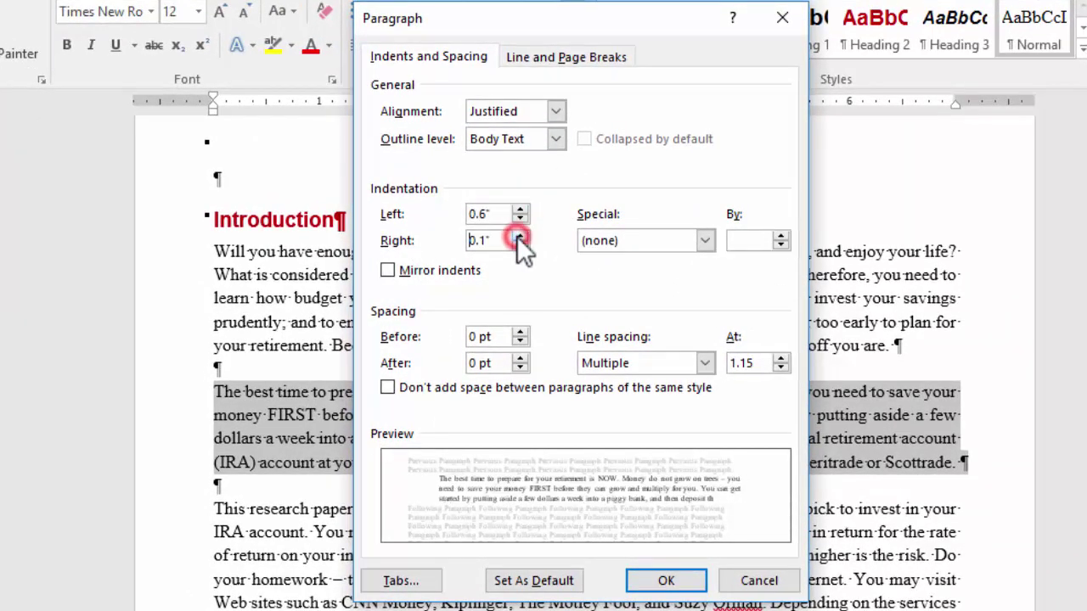
left_click(520, 237)
left_click(520, 237)
left_click(518, 237)
left_click(519, 237)
left_click(518, 237)
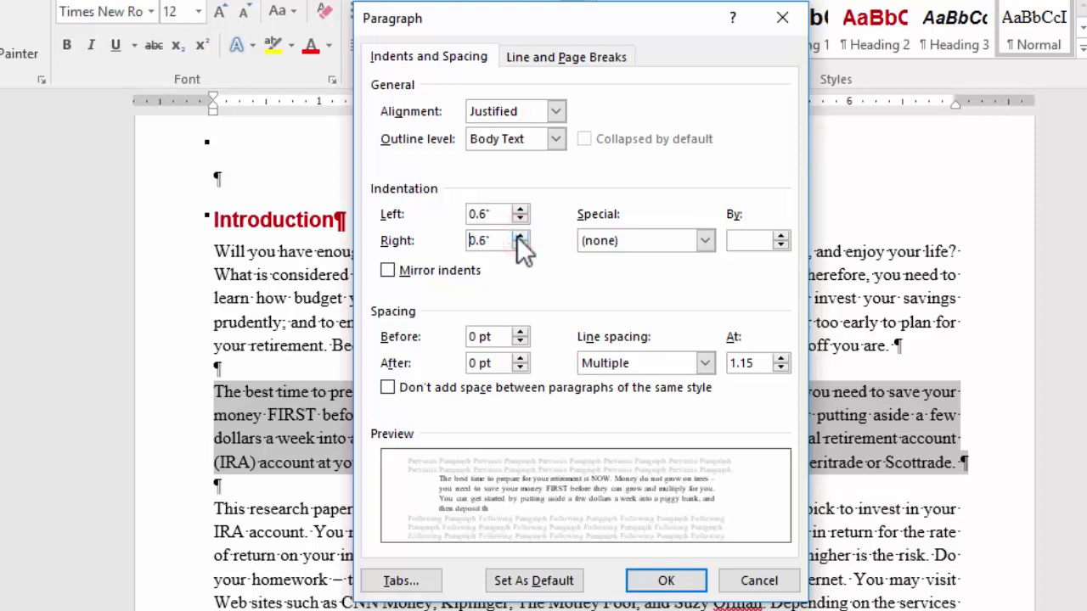
left_click(518, 358)
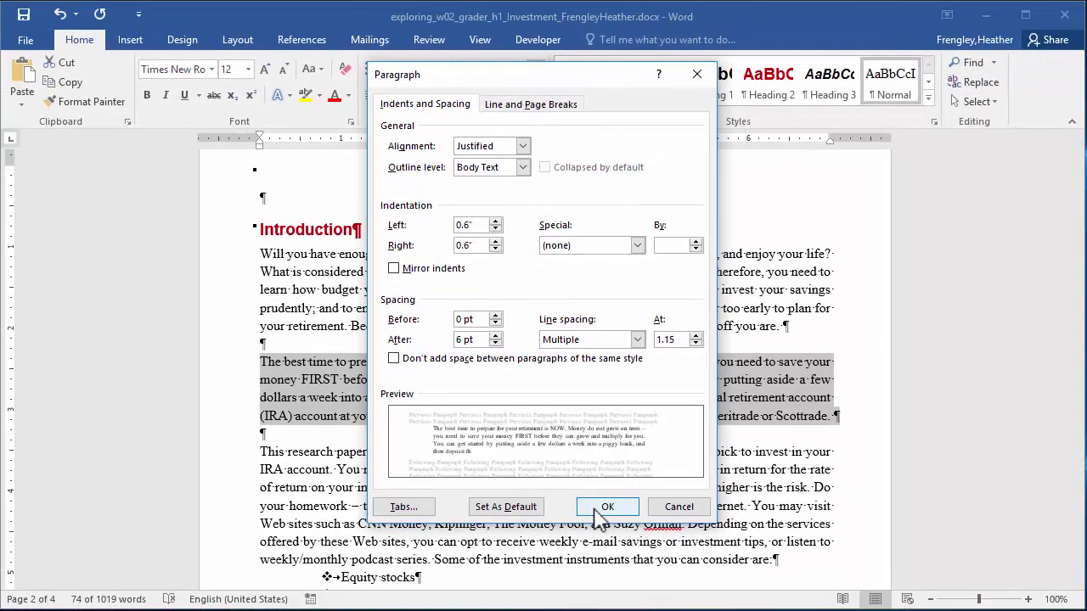
left_click(595, 510)
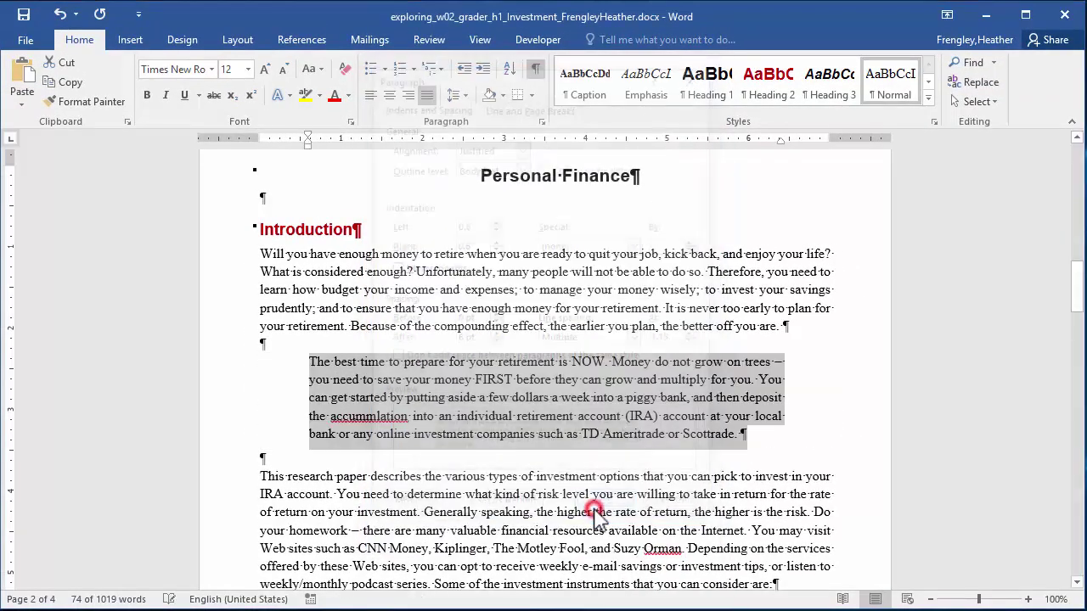
left_click(531, 96)
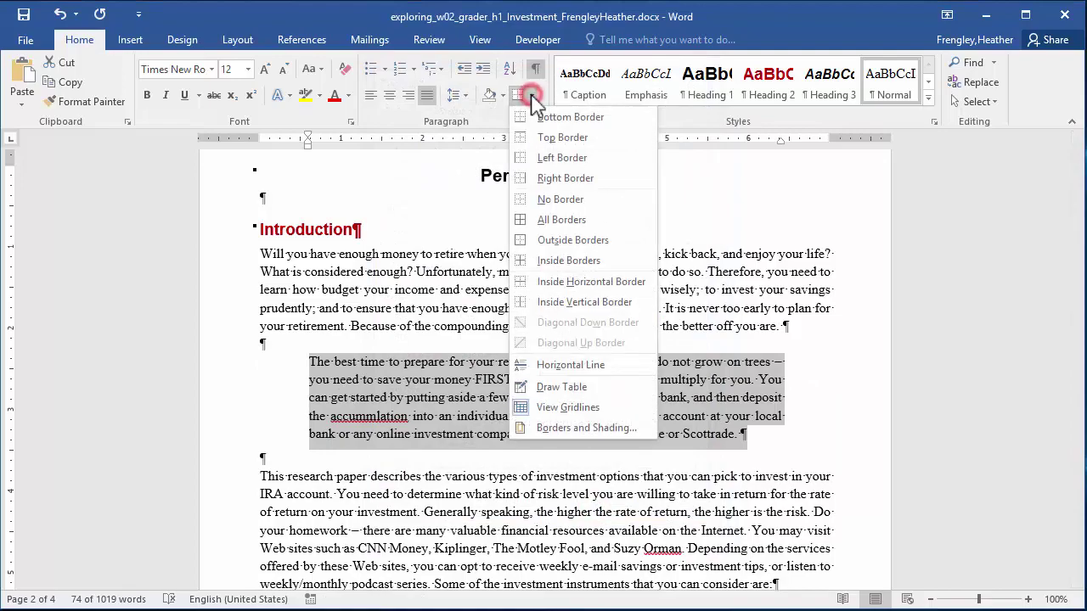
Put a 1½ pt dark blue box border around the paragraph.
left_click(574, 431)
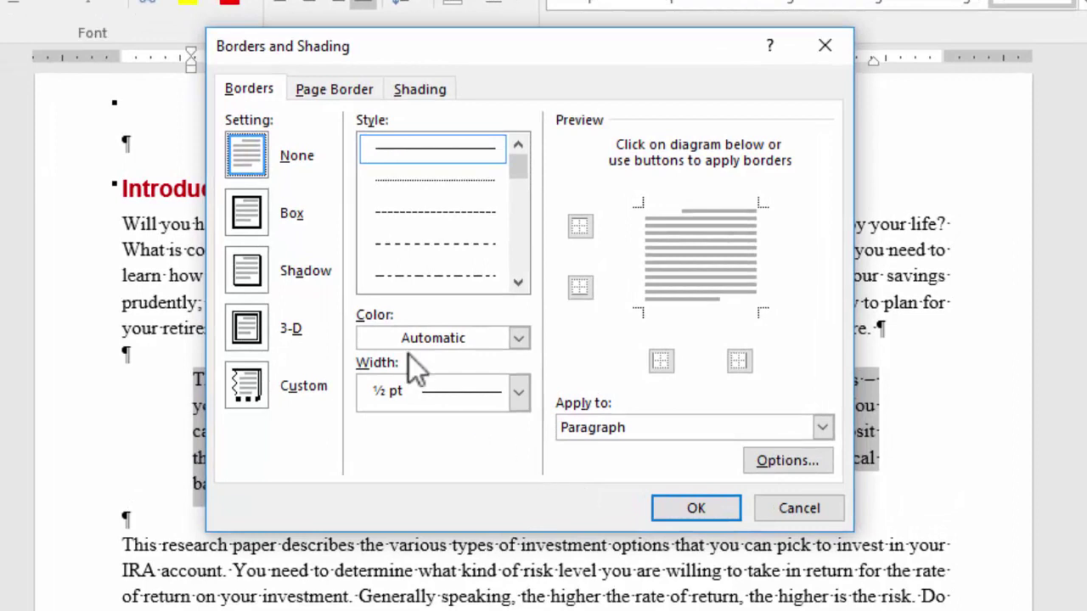
left_click(246, 214)
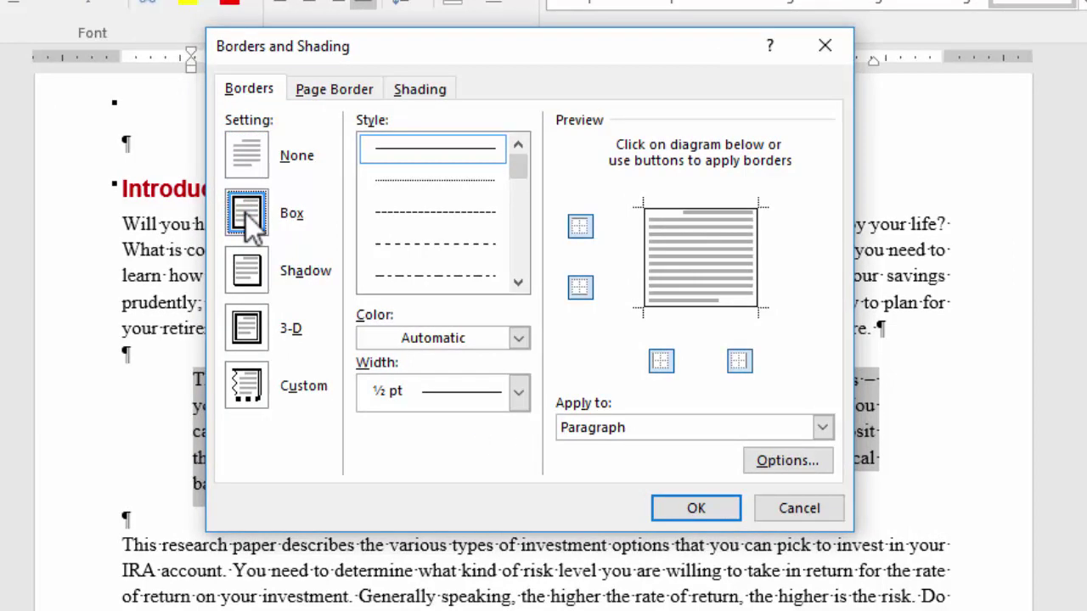
left_click(519, 394)
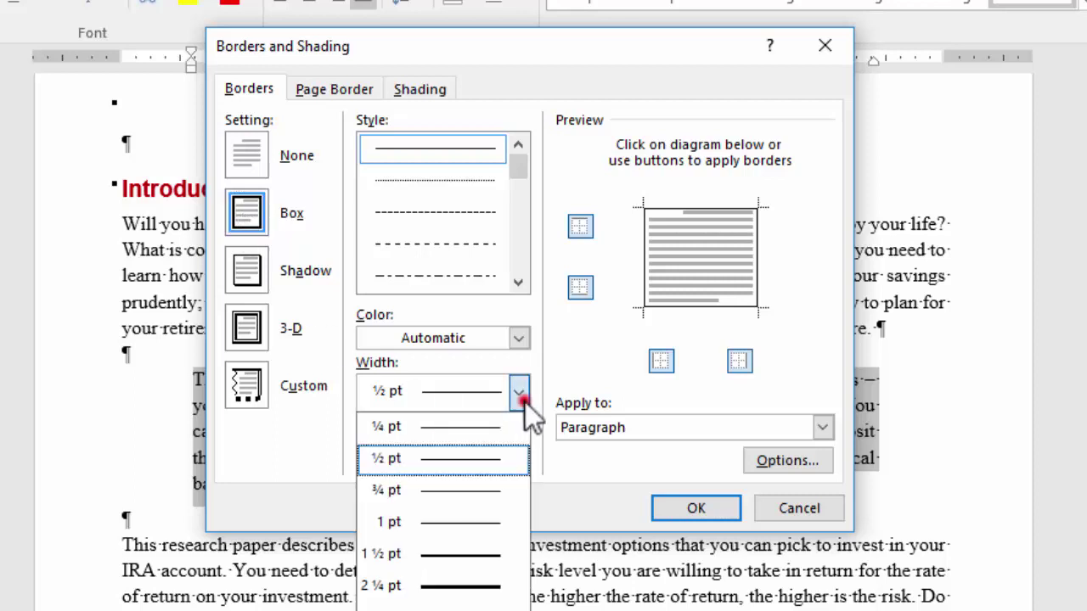
left_click(466, 558)
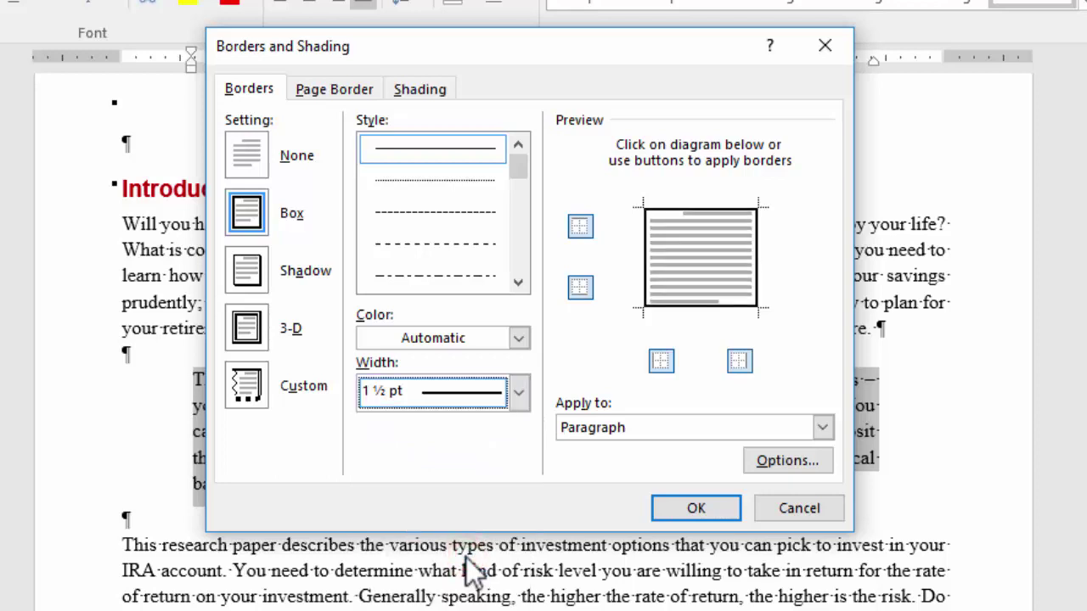
left_click(519, 339)
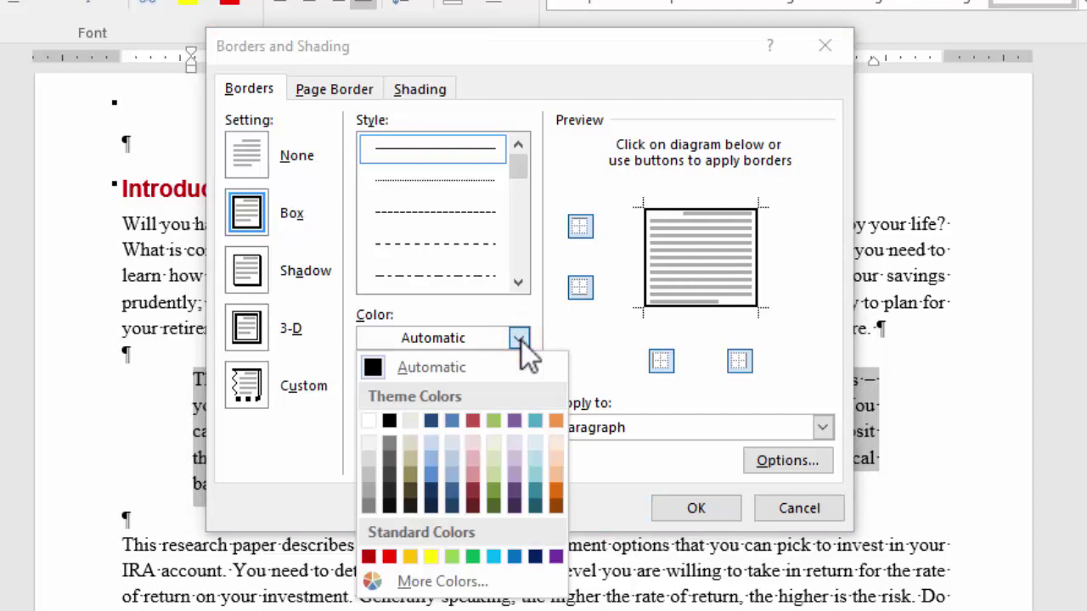
left_click(432, 491)
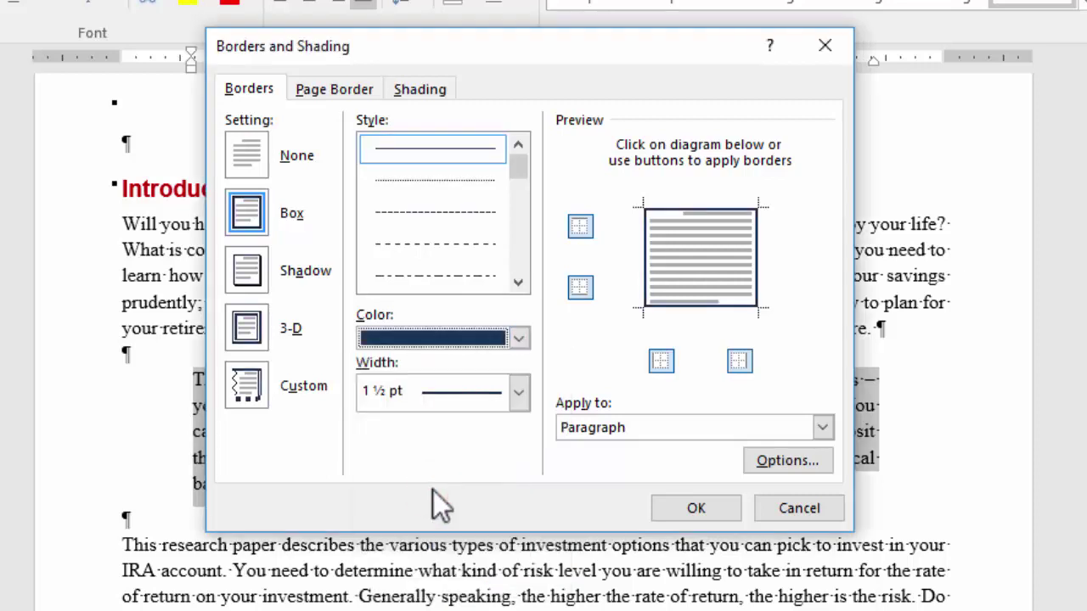
Fill the paragraph with light blue shading.
left_click(415, 85)
left_click(374, 149)
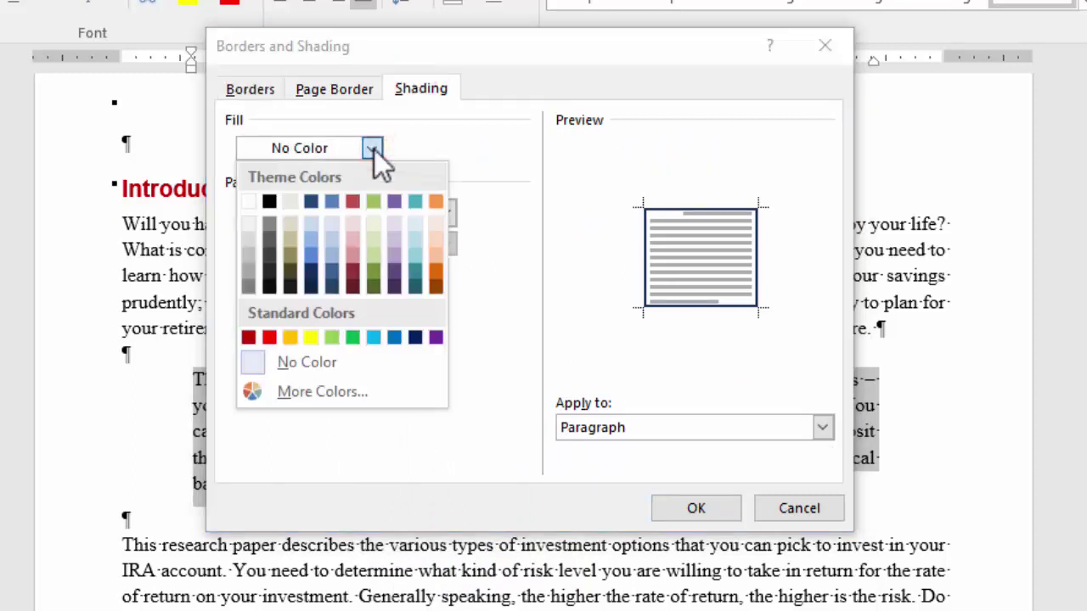
left_click(311, 223)
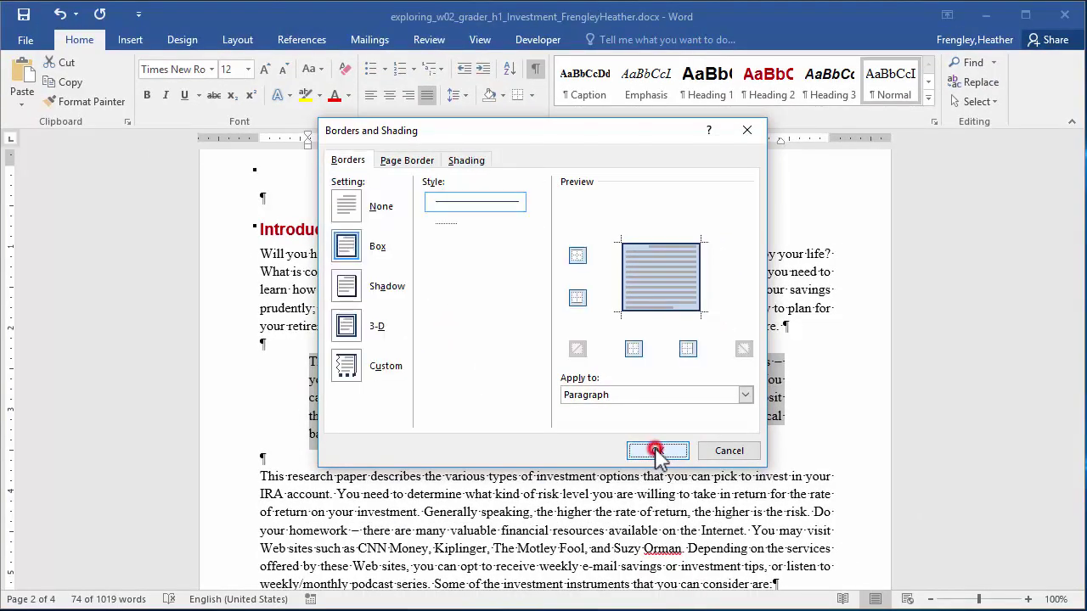
left_click(659, 453)
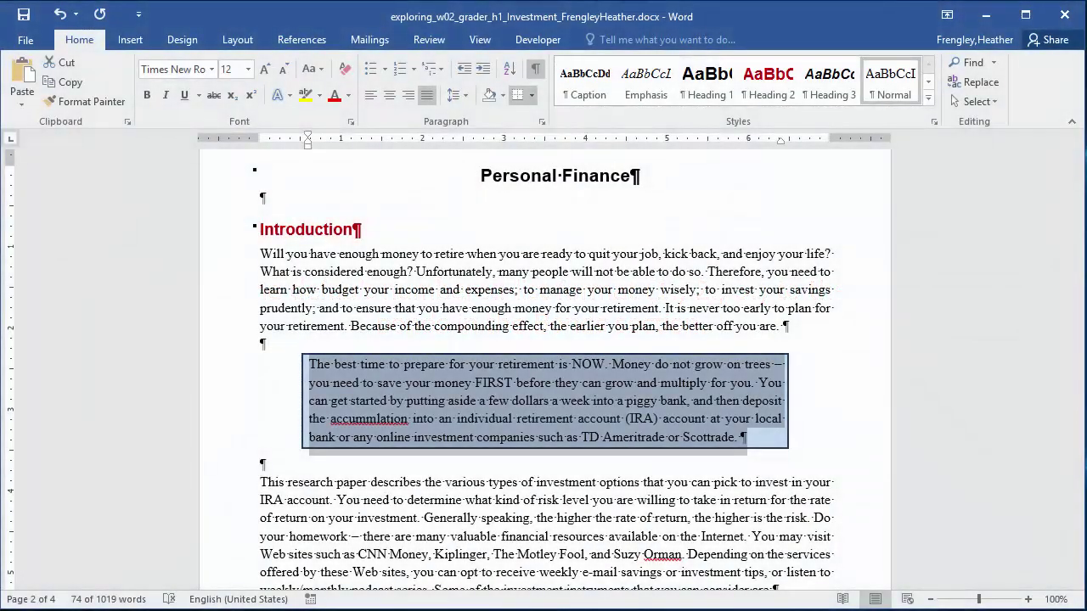
Apply the 1. 2. 3. numbering format to the three bond-type paragraphs under Bonds.
left_click(1074, 287)
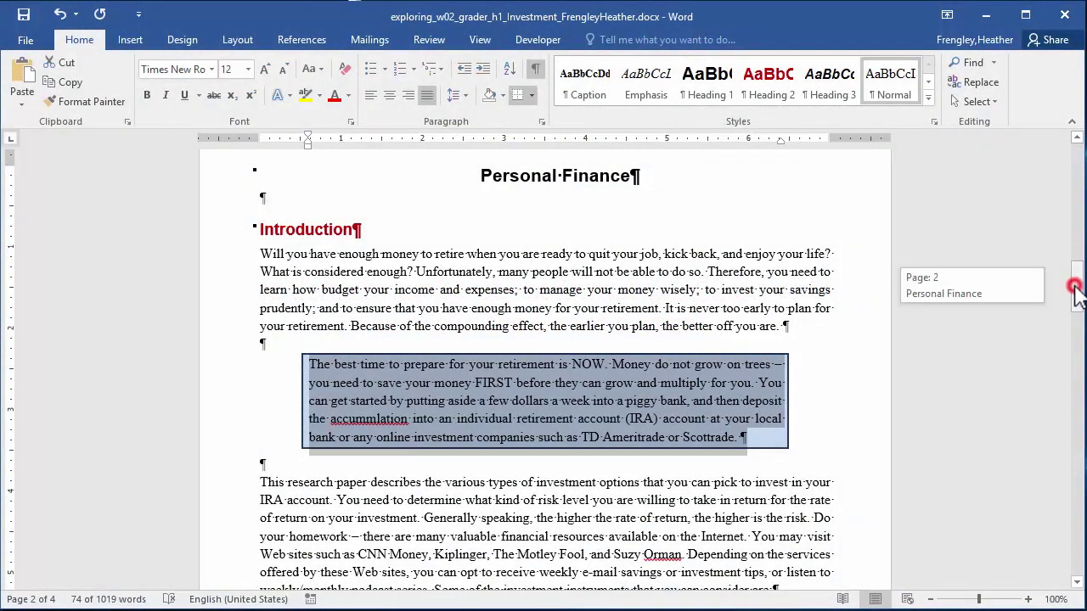
left_click_drag(1074, 287, 1079, 421)
left_click_drag(260, 283, 447, 400)
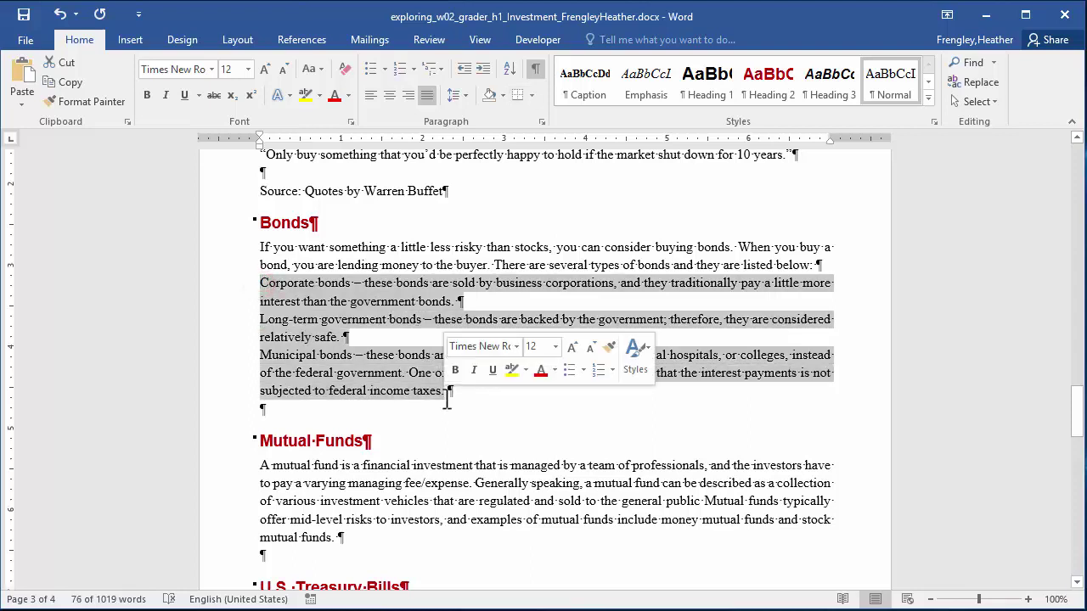
left_click(413, 70)
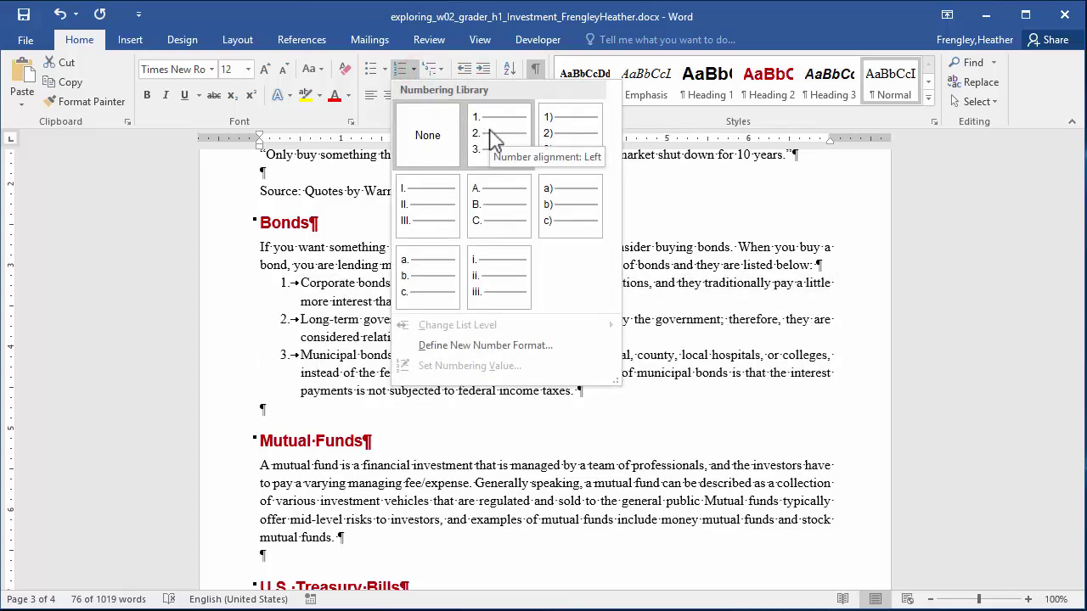
left_click(490, 133)
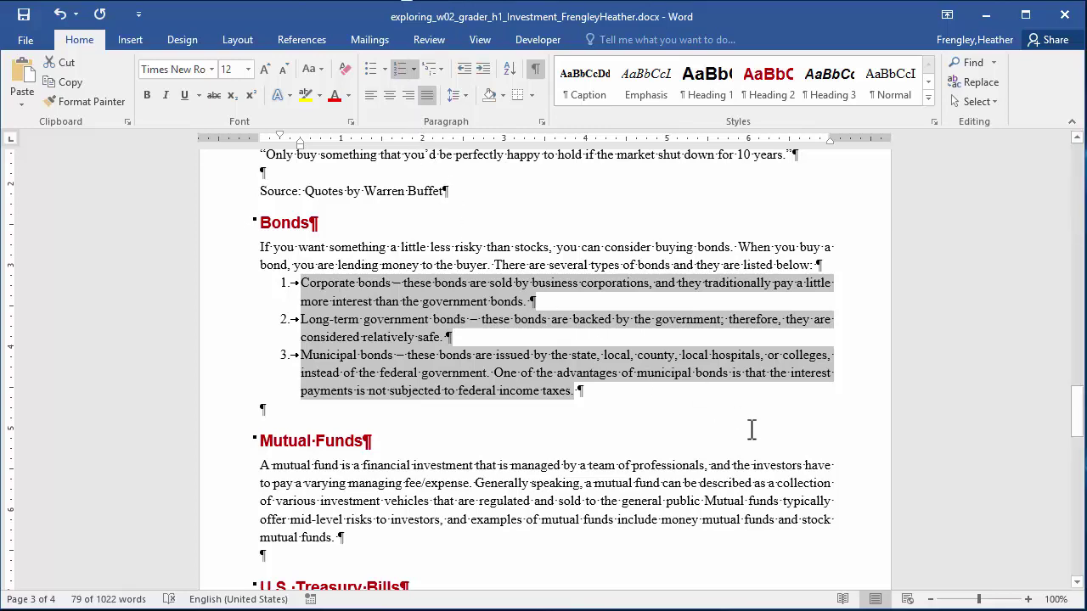
Format the Warren Buffet quotes and source line as 2 columns with a line between.
left_click_drag(1080, 430, 1081, 397)
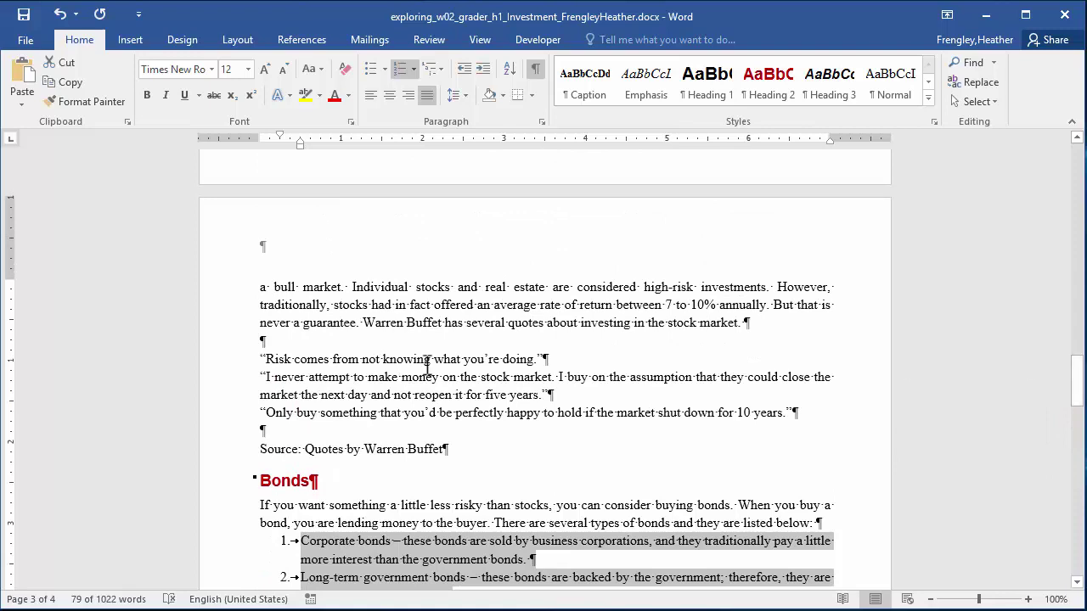
left_click(258, 359)
mouse_move(258, 358)
left_mouse_down()
mouse_move(462, 451)
mouse_move(446, 455)
left_mouse_up()
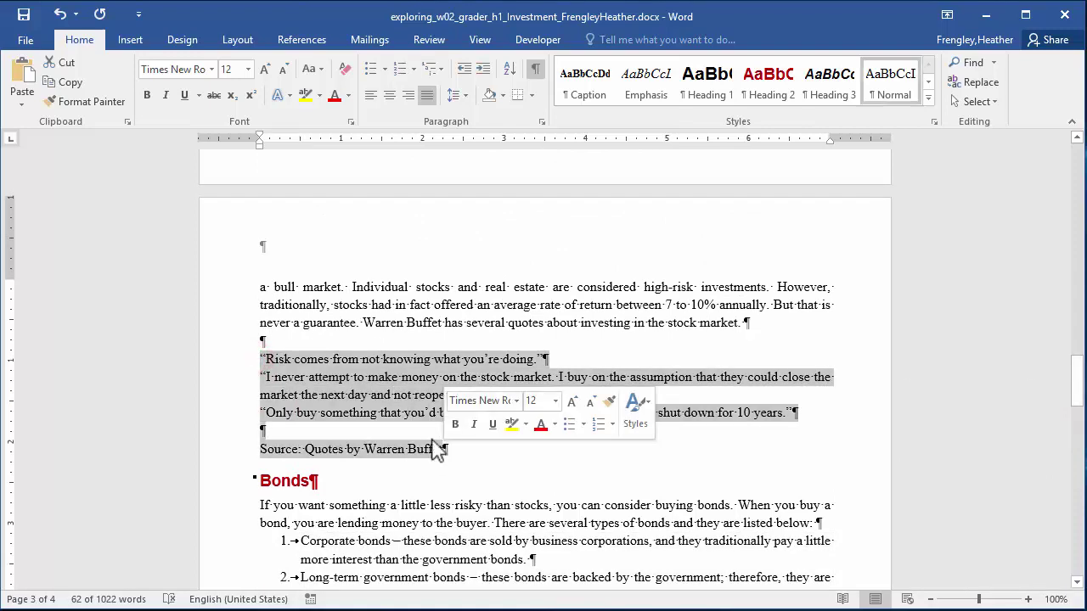
left_click(237, 43)
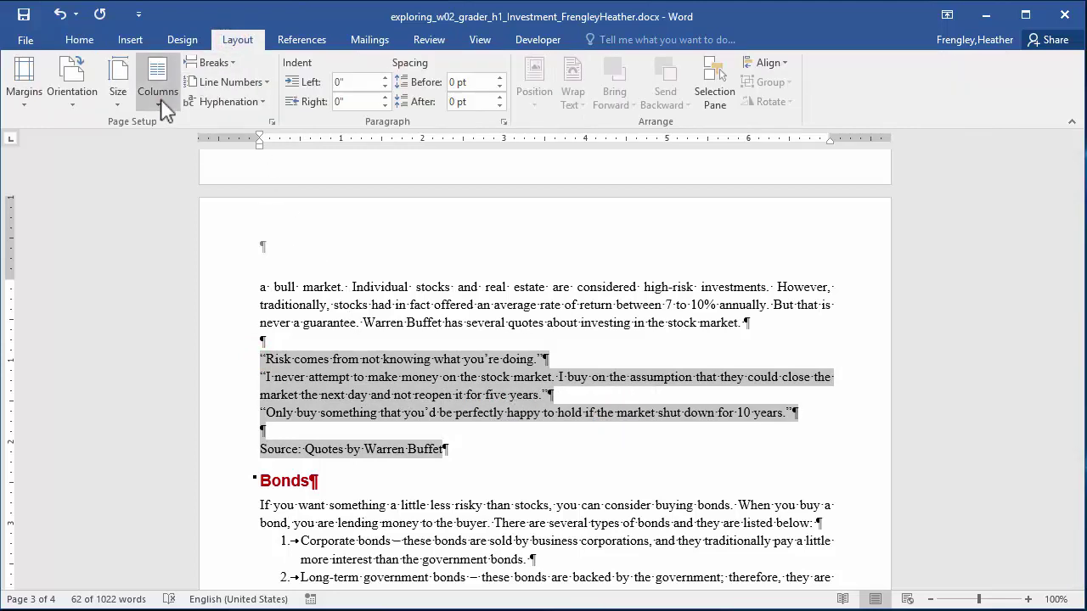
left_click(157, 93)
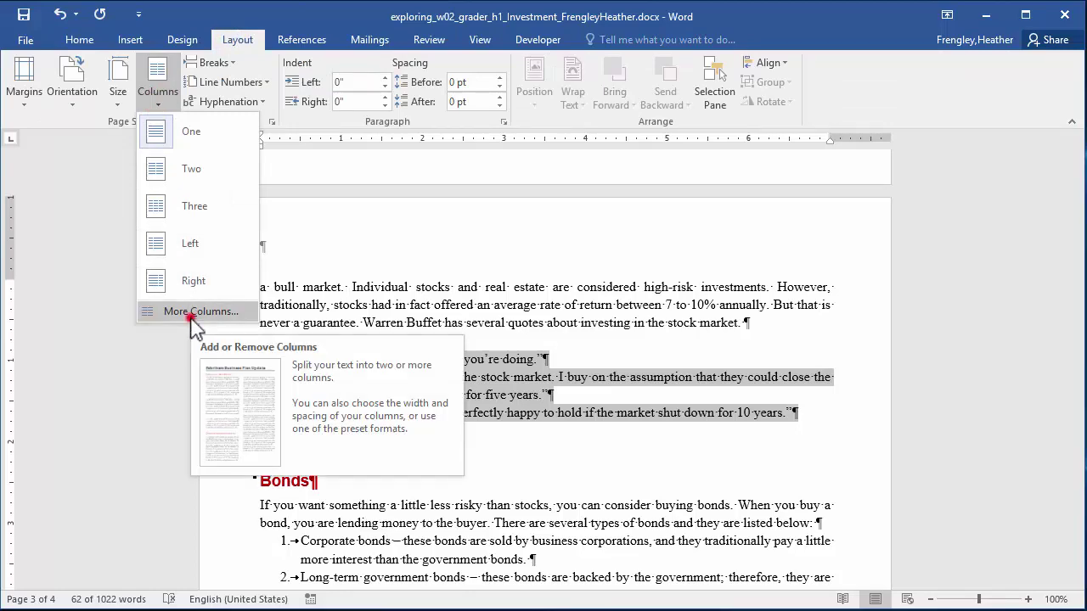
left_click(193, 318)
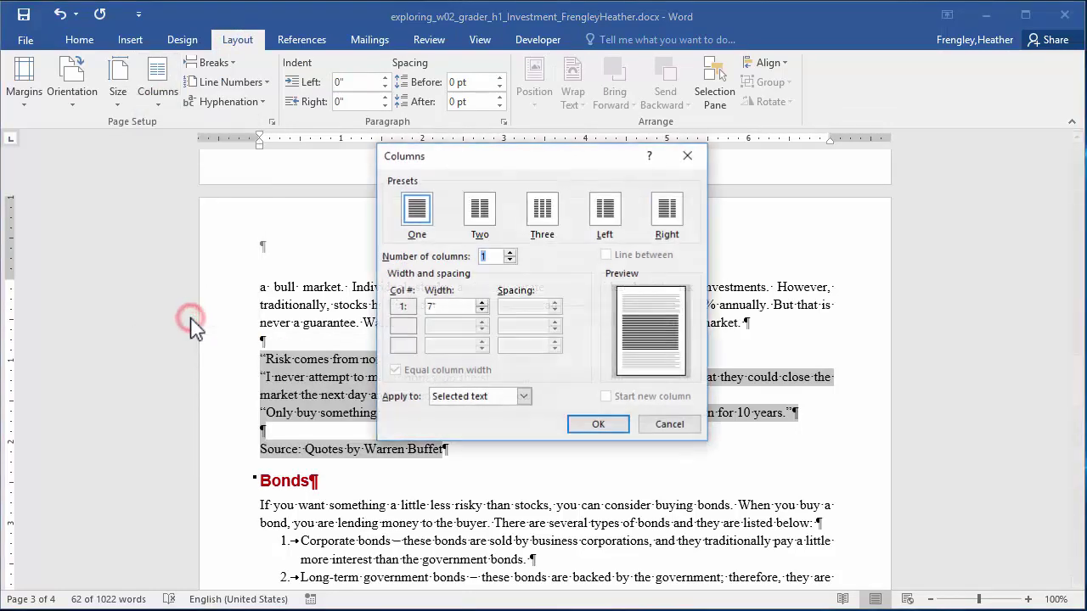
left_click(510, 252)
left_click(606, 255)
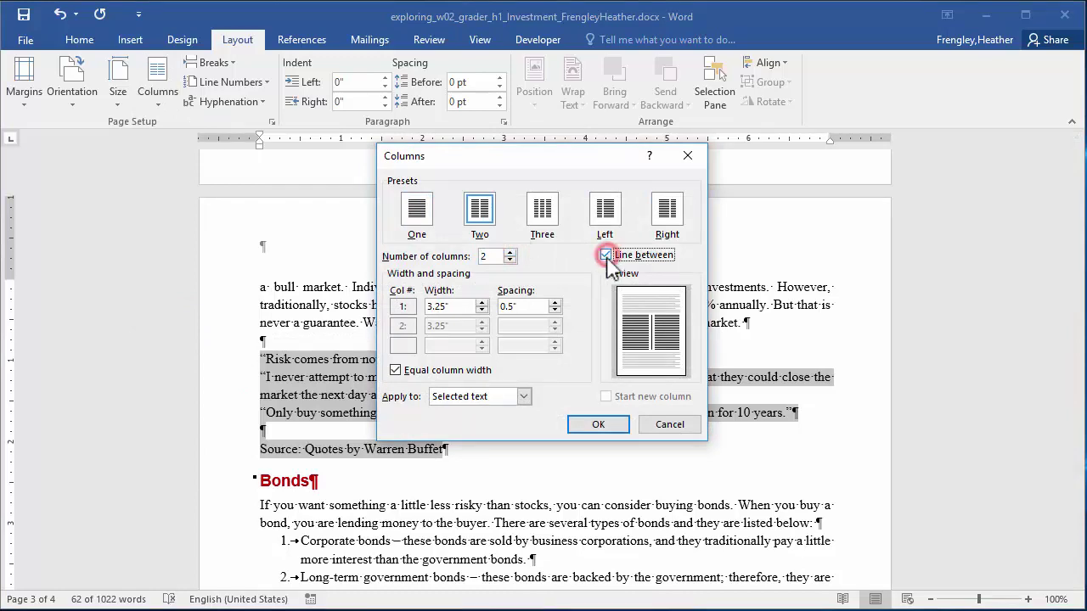
left_click(599, 424)
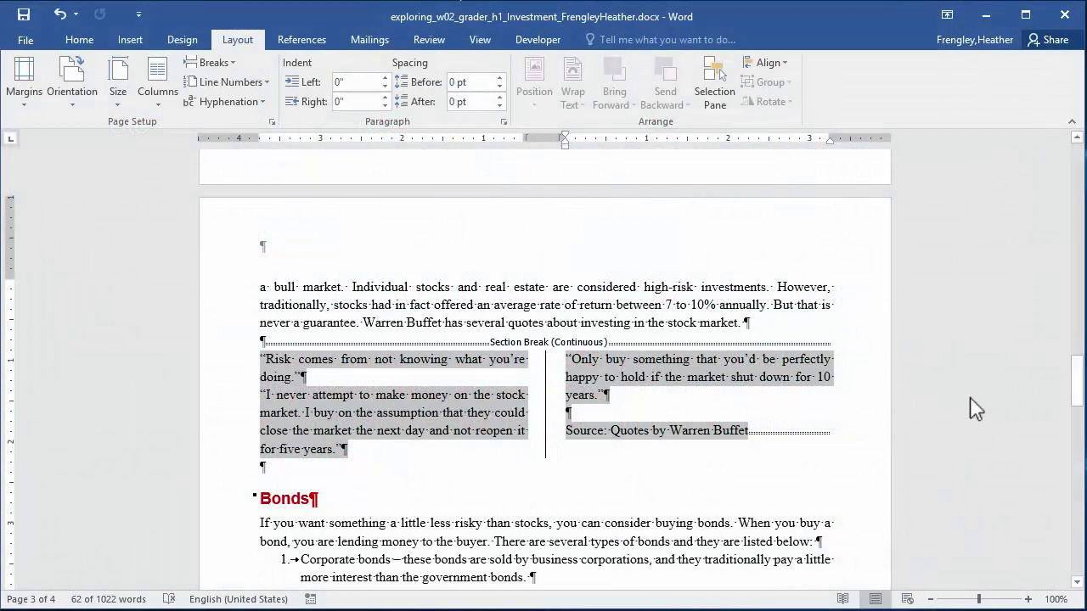
left_click_drag(1079, 401, 1077, 357)
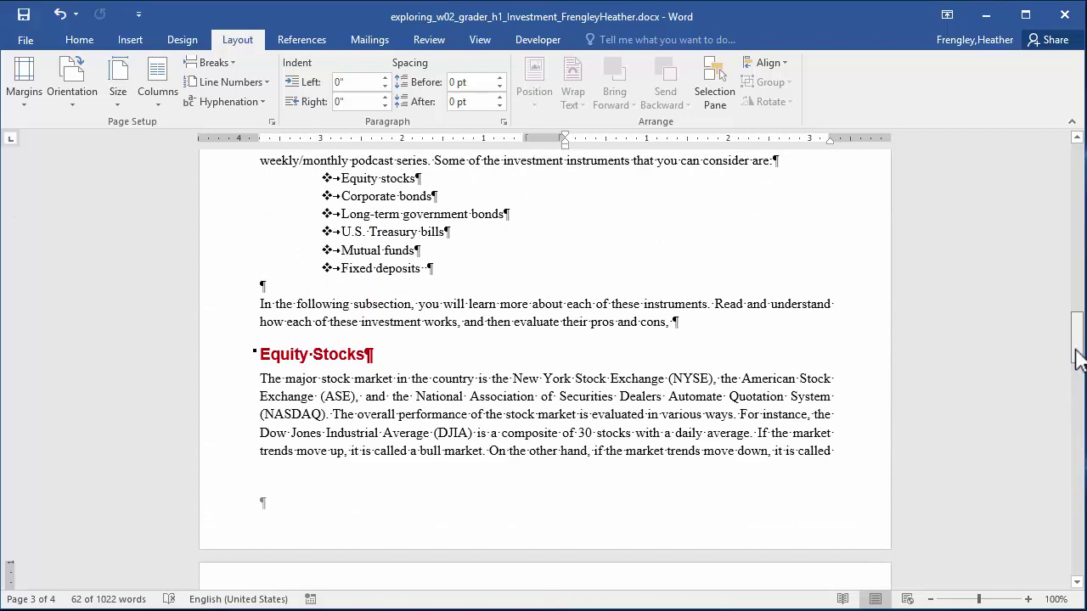
Insert exploring_w02_grader_h1_Bull.jpg from G:\MyITLab 2016\Word 02 at the start of the Equity Stocks paragraph.
left_click(262, 378)
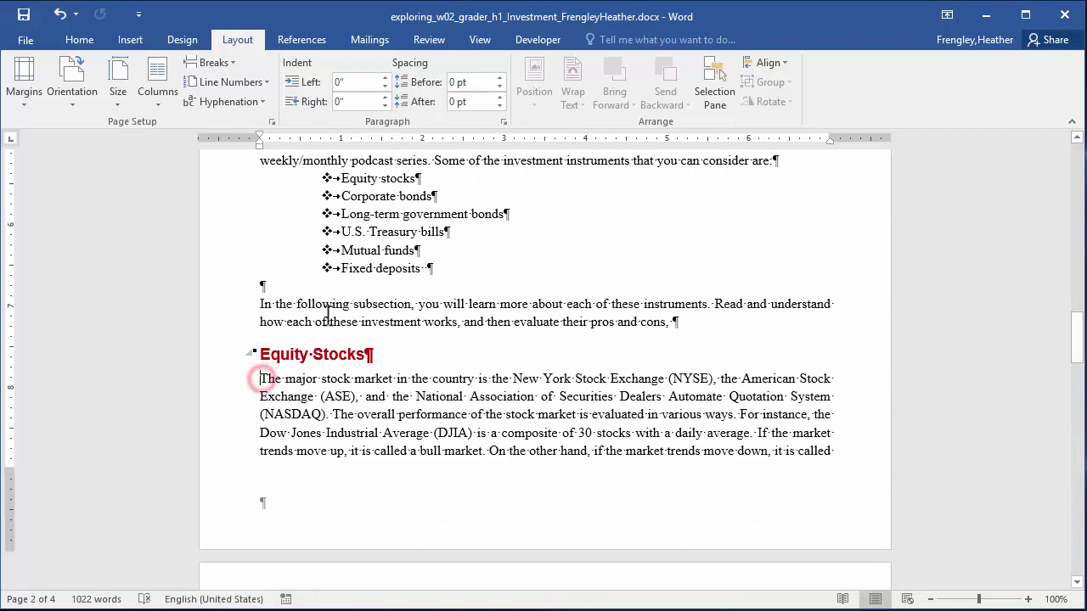
left_click(130, 40)
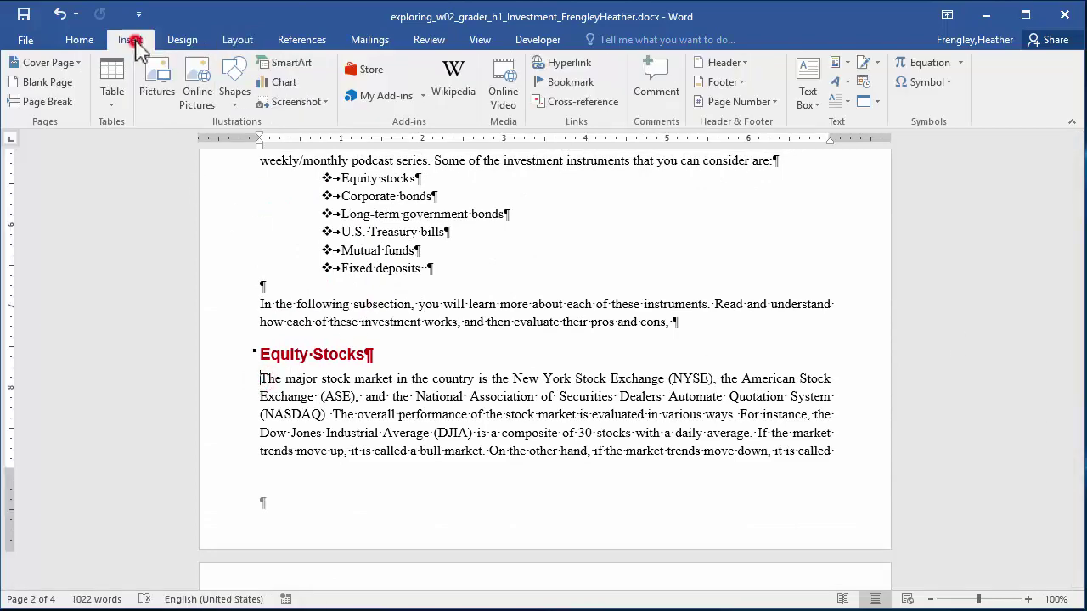
left_click(158, 85)
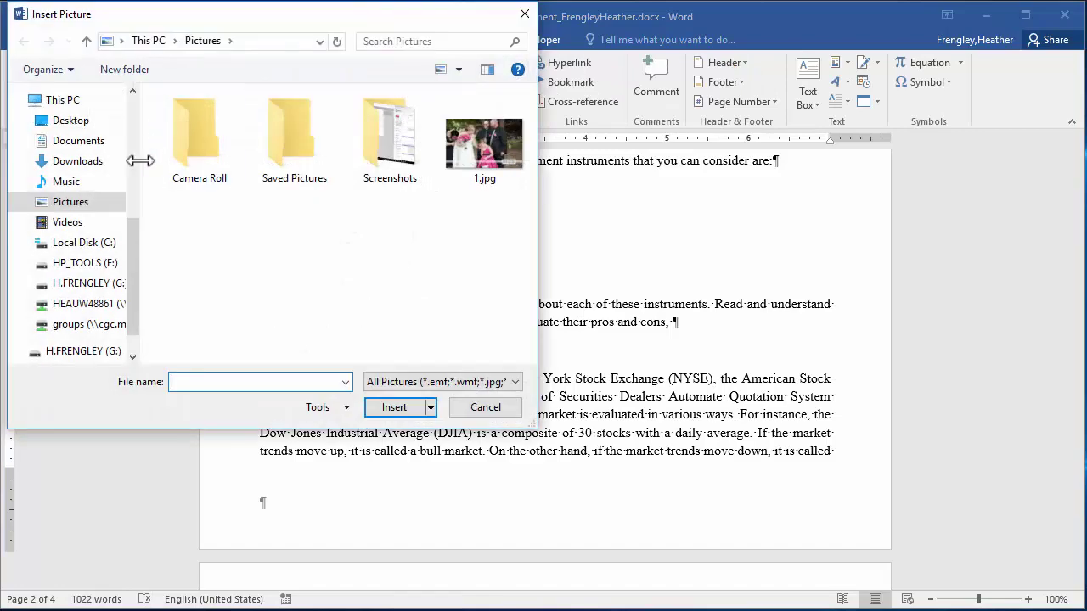
left_click(91, 283)
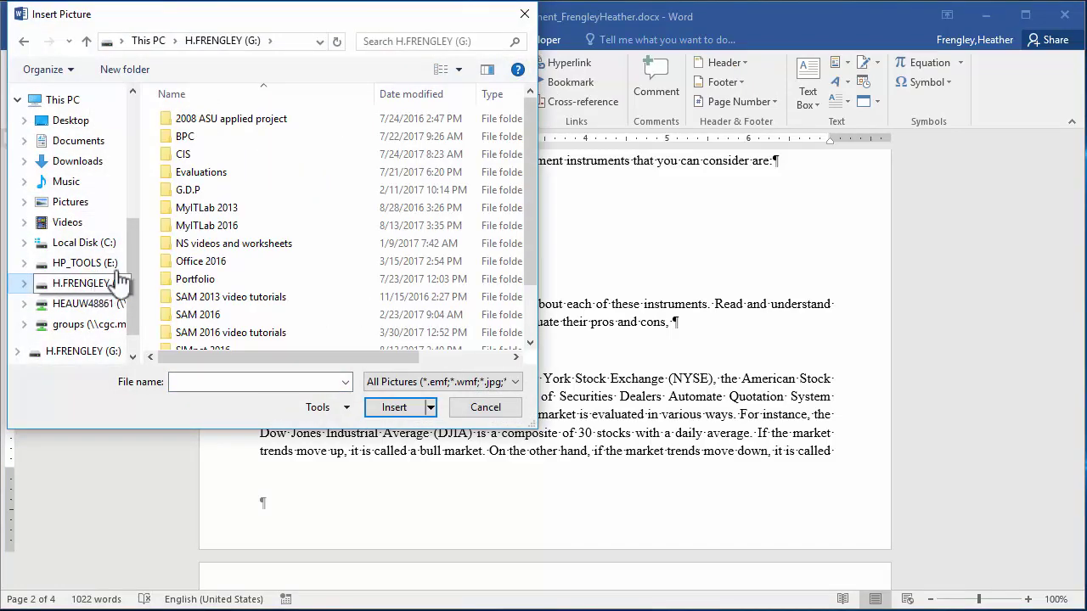
double_click(189, 226)
double_click(192, 120)
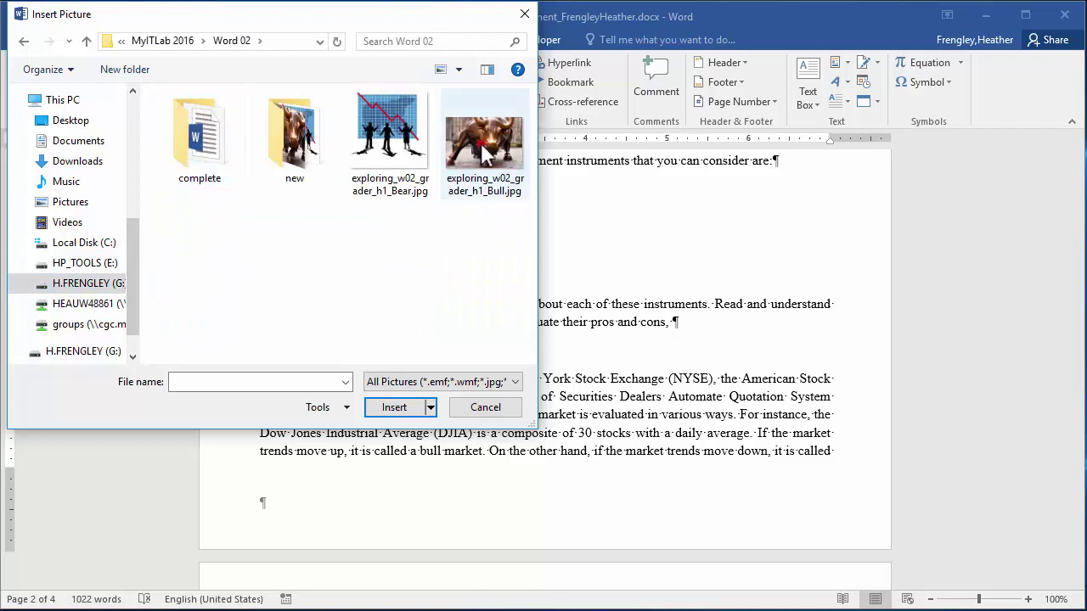
left_click(480, 152)
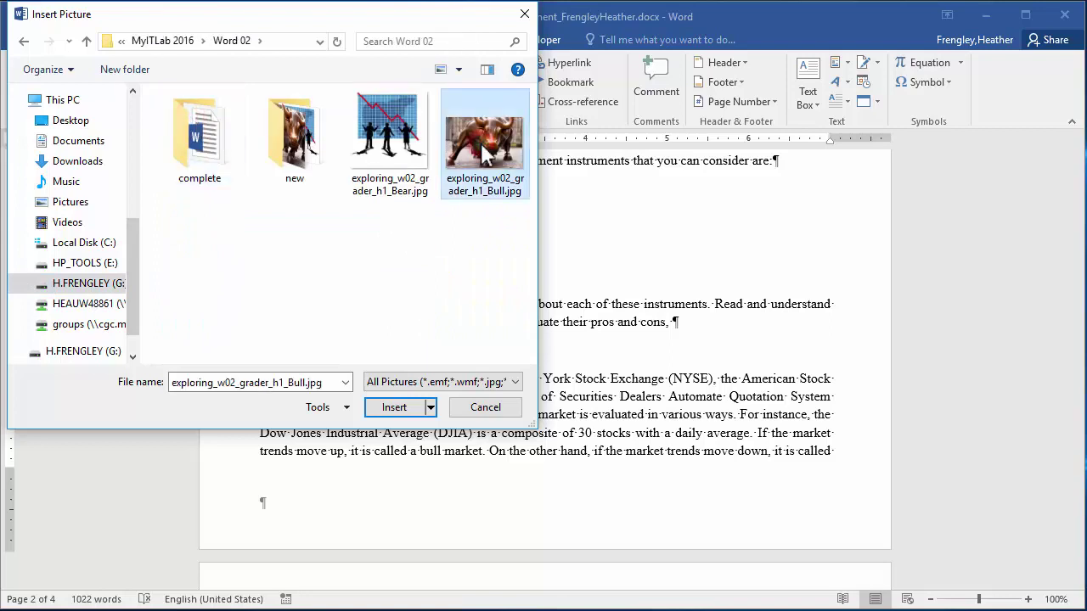
left_click(396, 409)
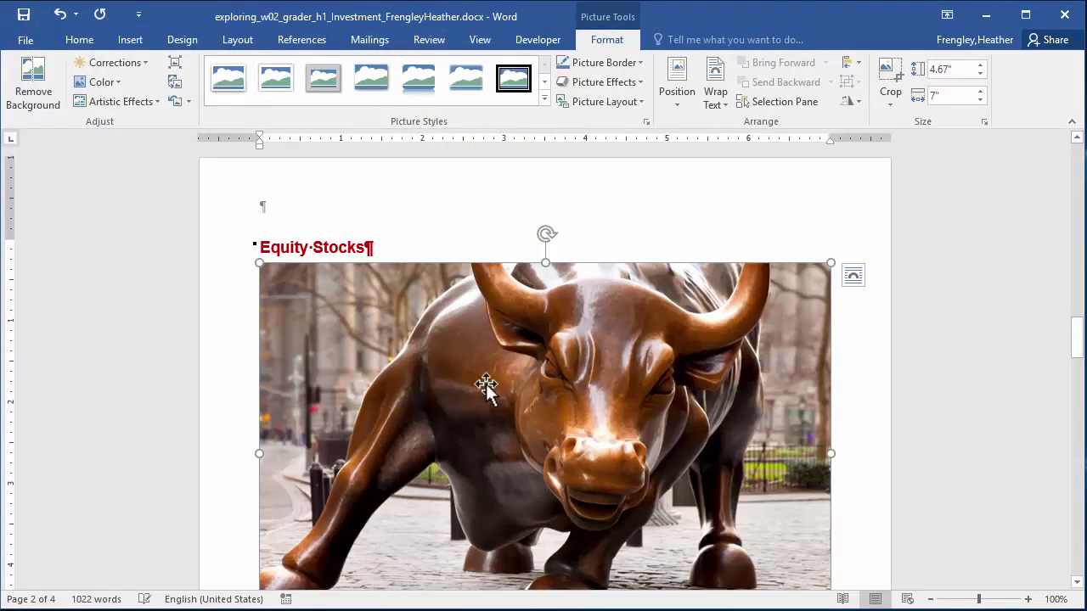
Reduce the bull picture's height to 3", leaving it 4.5" wide.
left_click(981, 74)
left_click(981, 74)
left_click(981, 74)
left_click(981, 74)
left_click(981, 74)
left_click(981, 74)
left_click(981, 73)
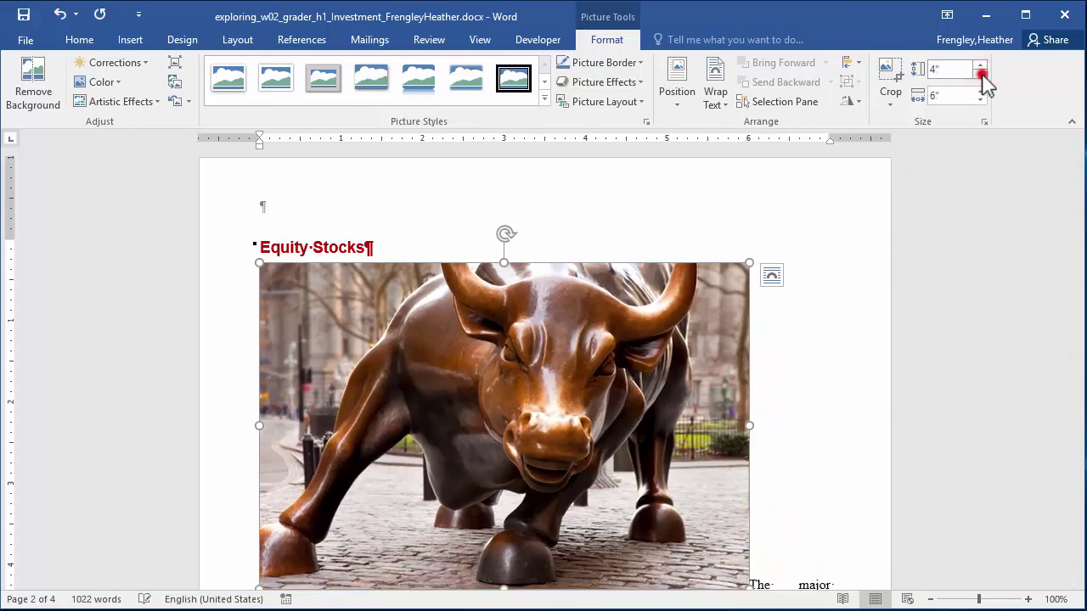
left_click(981, 73)
left_click(981, 74)
left_click(981, 74)
left_click(981, 73)
left_click(981, 74)
left_click(981, 74)
left_click(981, 74)
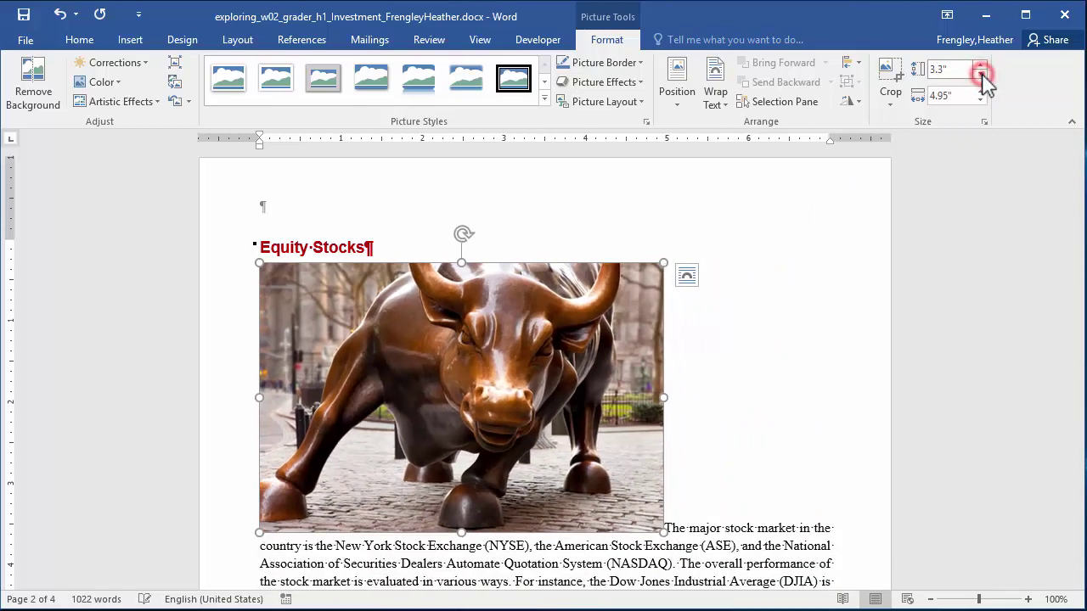
left_click(980, 74)
left_click(981, 74)
left_click(981, 74)
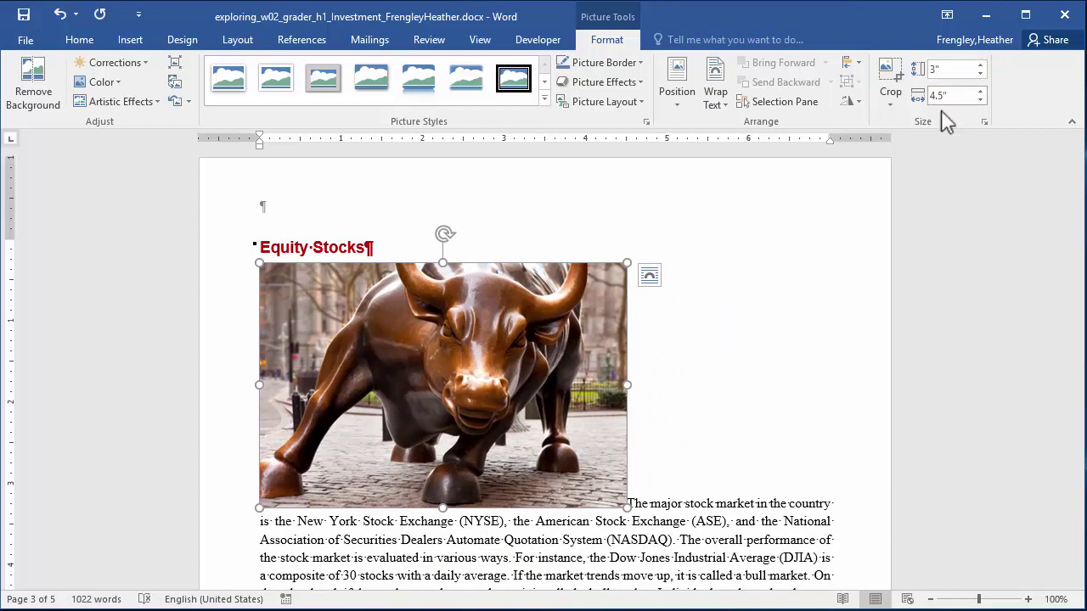
Set the bull picture's text wrapping to Top and Bottom.
left_click(650, 280)
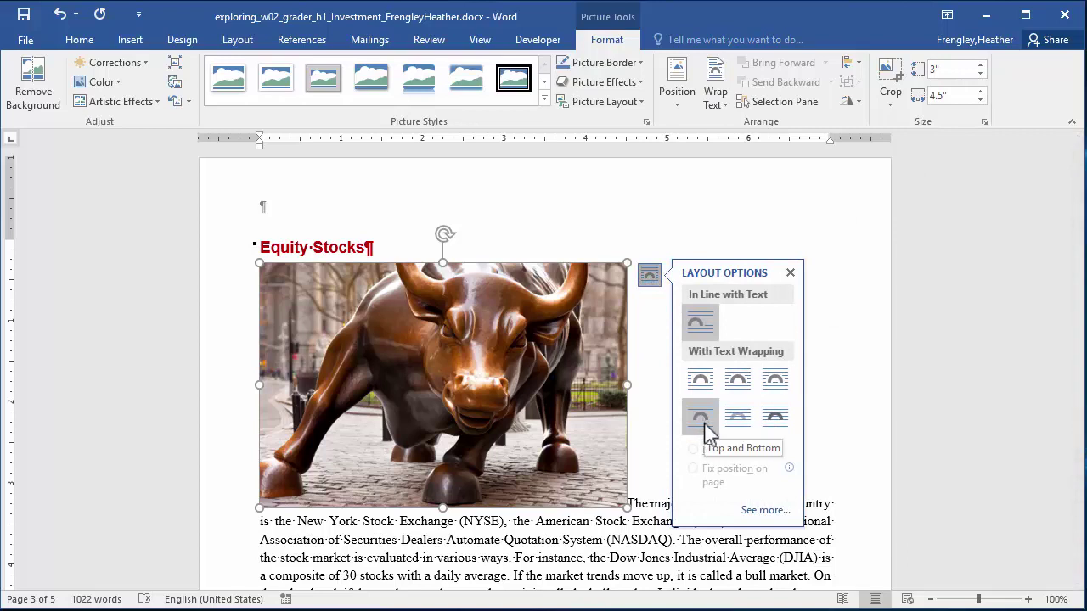
left_click(705, 423)
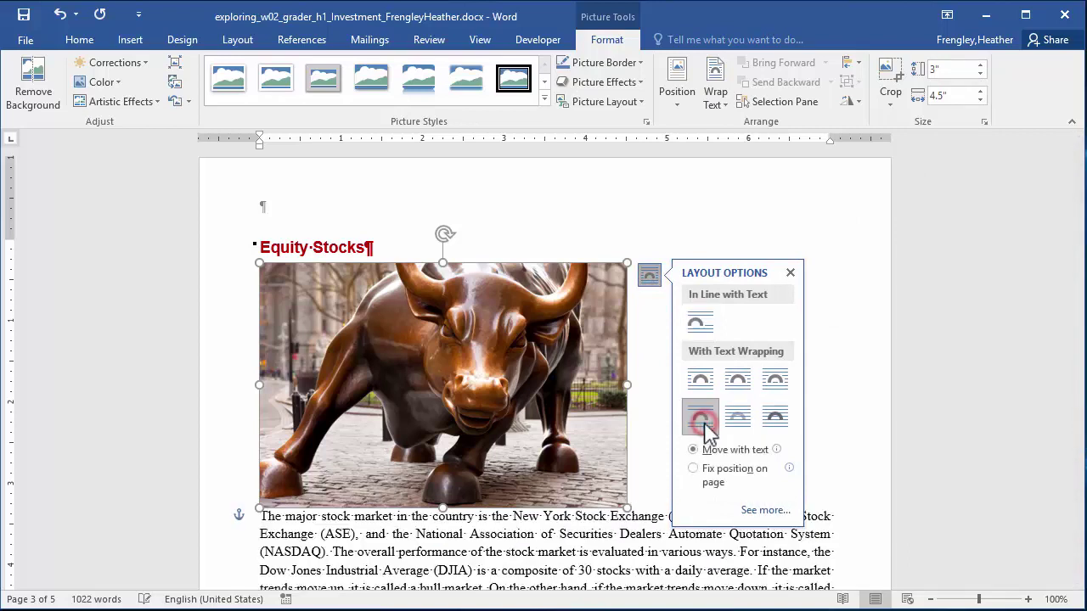
left_click(791, 274)
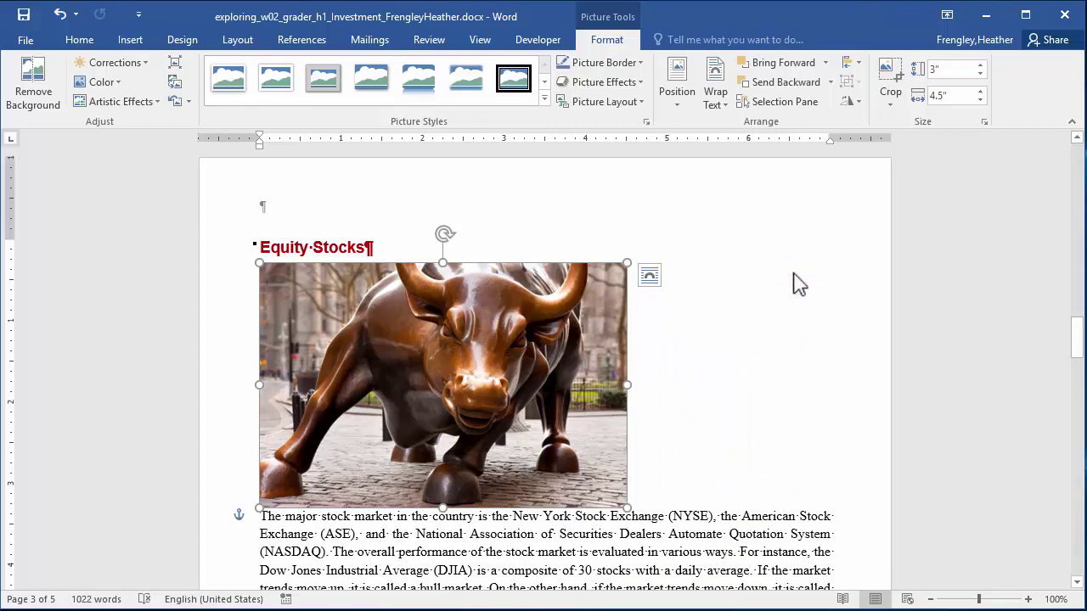
Set the bull picture's horizontal alignment to Centered relative to Margin.
left_click(684, 108)
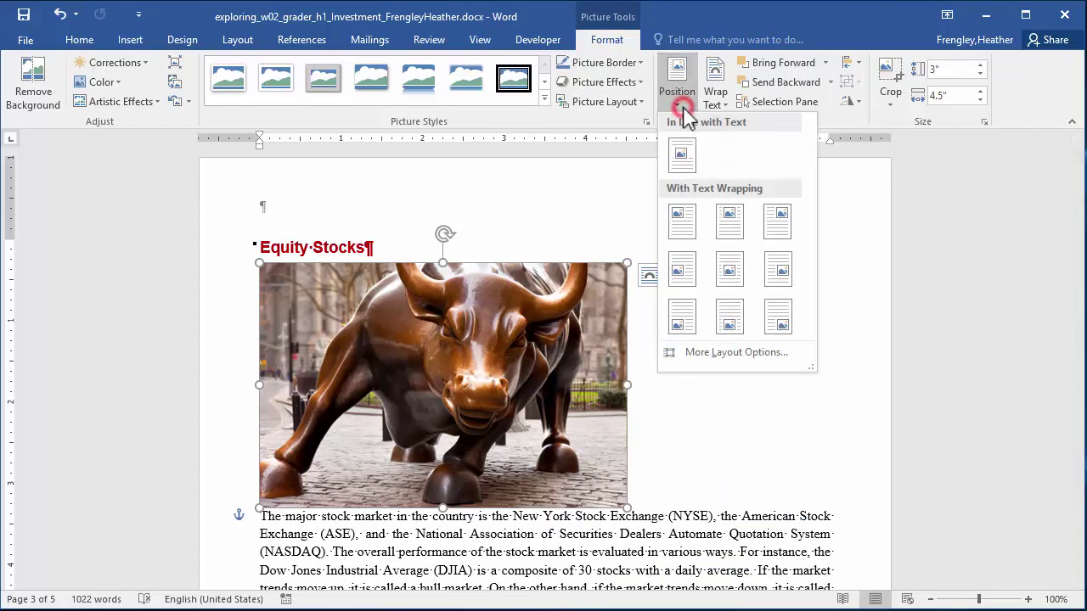
left_click(710, 353)
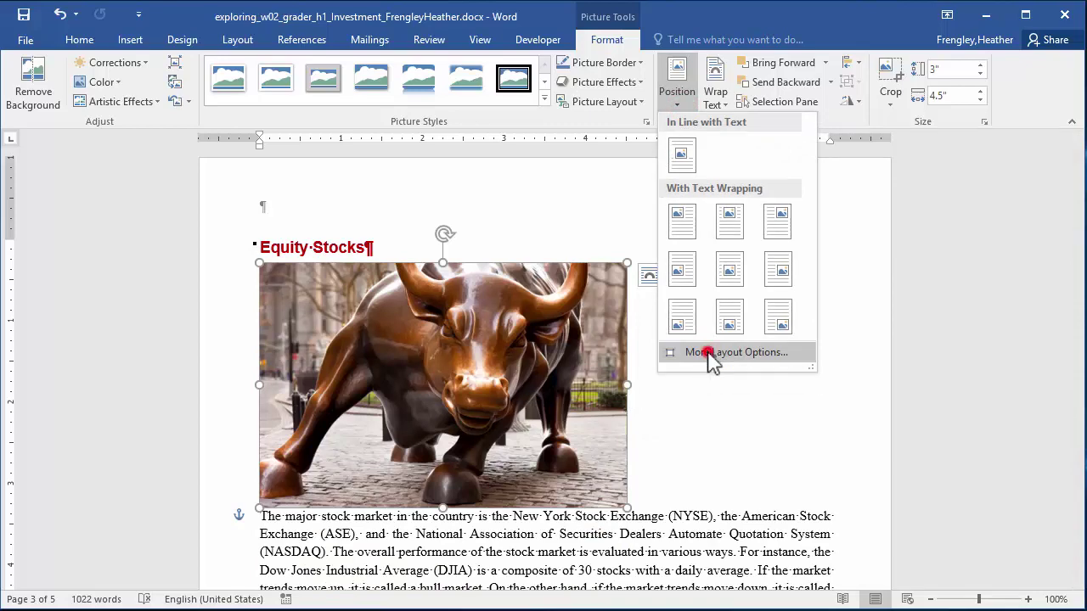
left_click(361, 181)
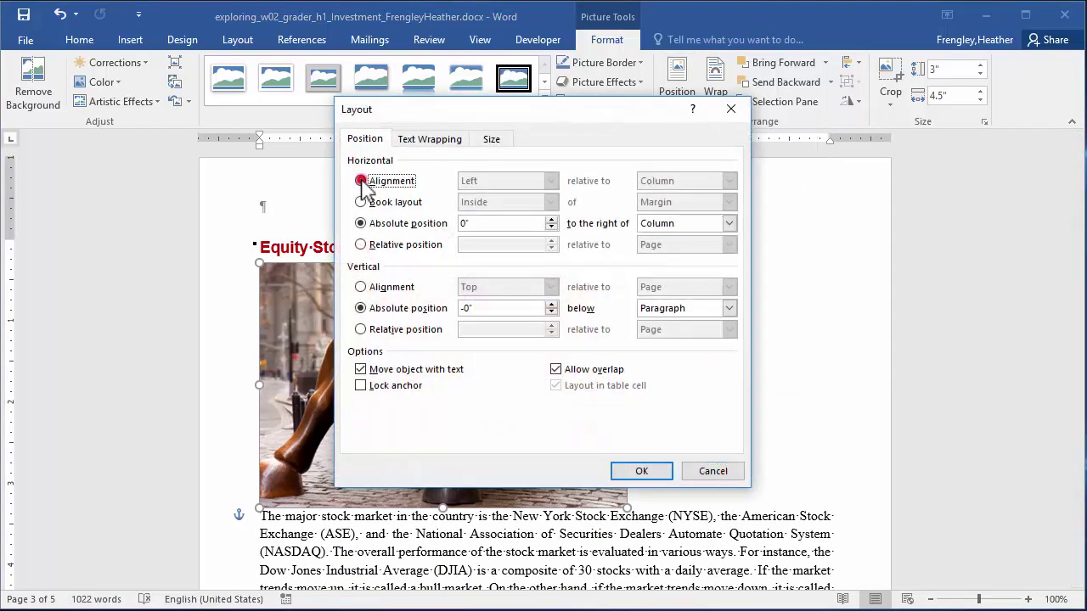
left_click(552, 180)
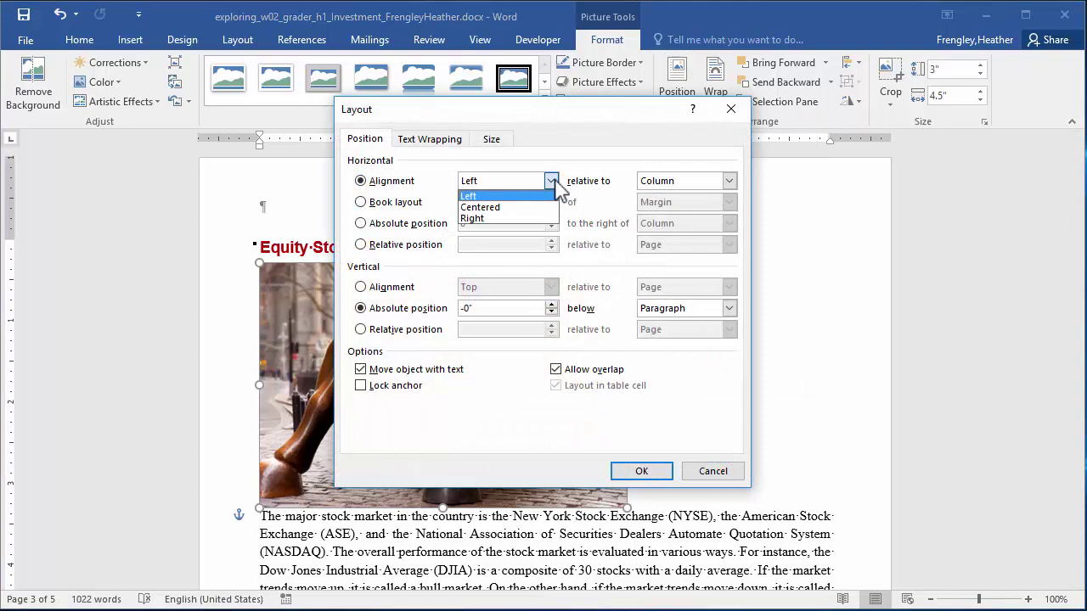
left_click(516, 208)
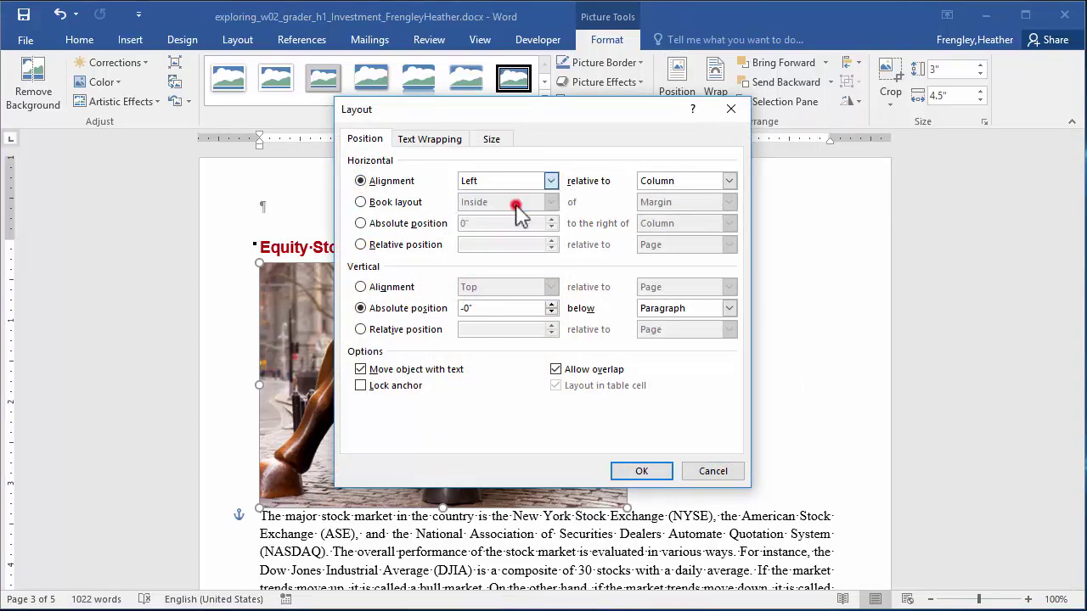
left_click(728, 181)
left_click(675, 195)
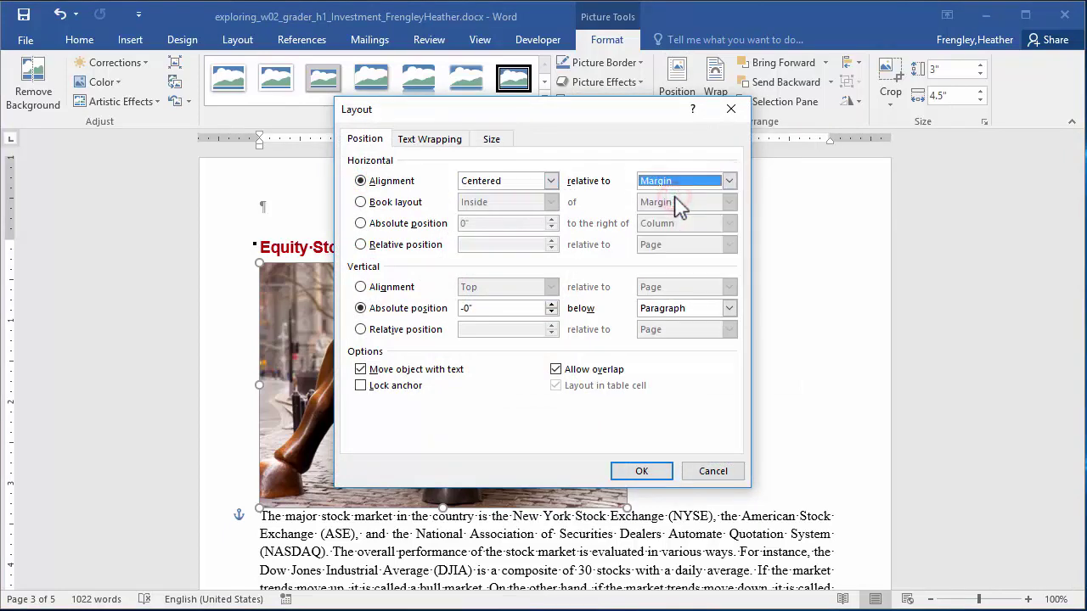
left_click(647, 472)
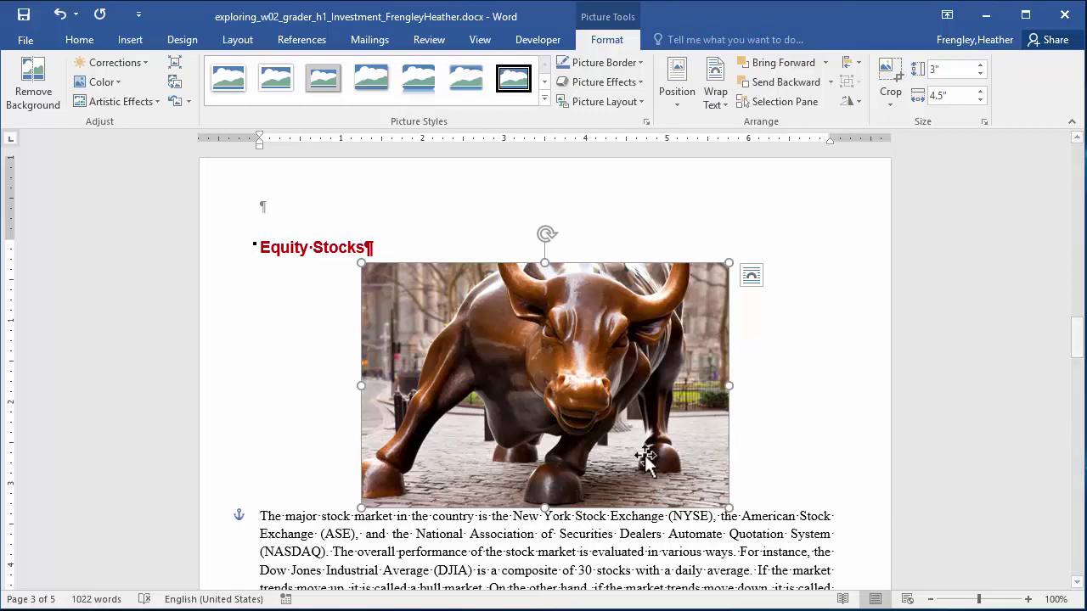
Apply the Rounded Diagonal Corner, White style from the Picture Styles gallery to the bull picture.
left_click(544, 98)
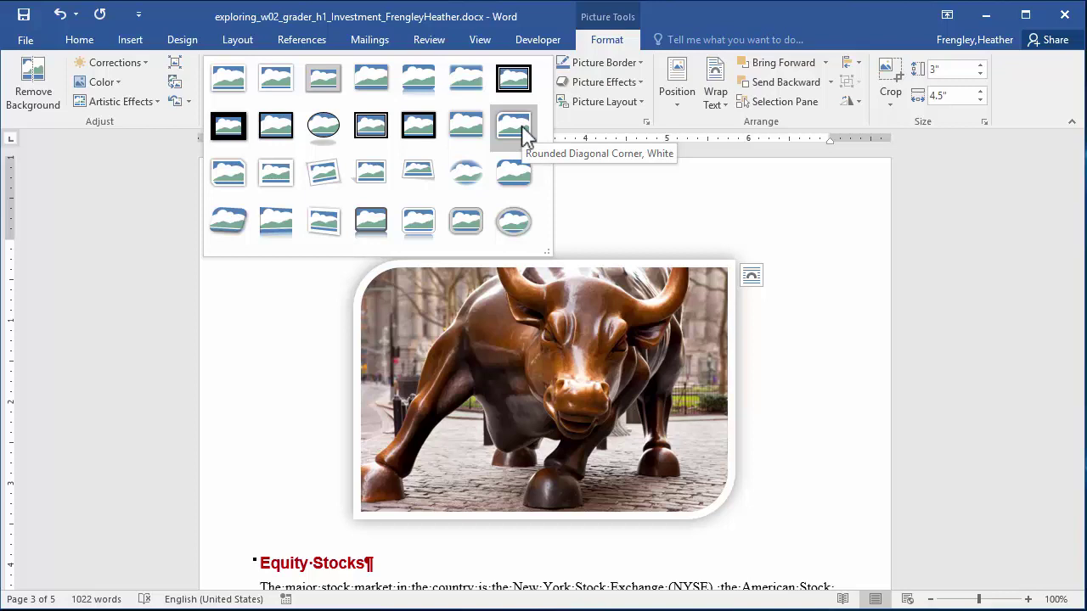
left_click(514, 126)
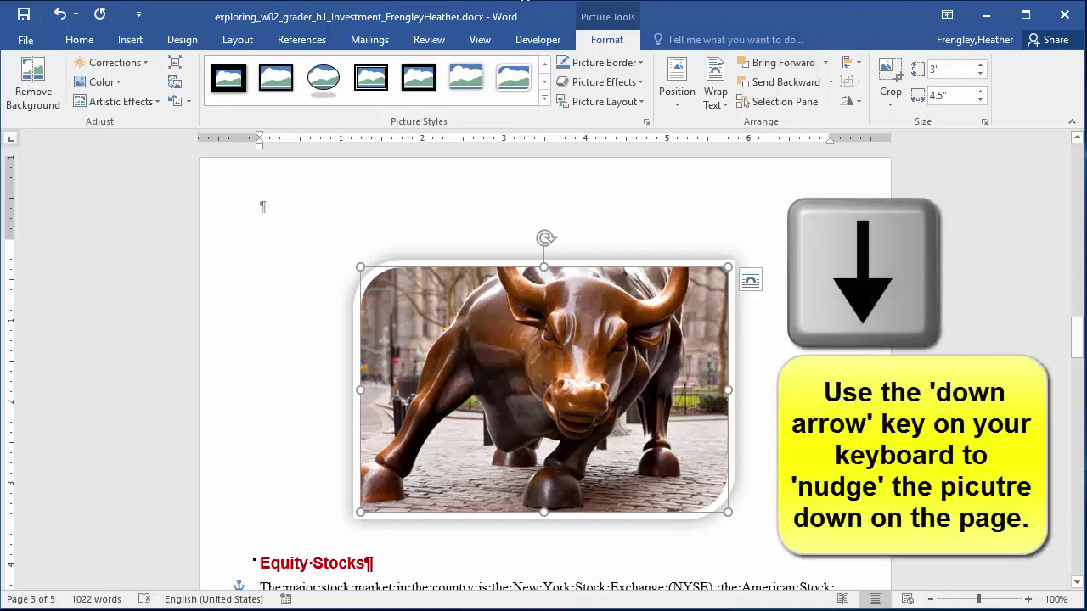
Nudge the bull picture down five steps until it sits below the Equity Stocks heading.
key("Down")
key("Down")
key("Down")
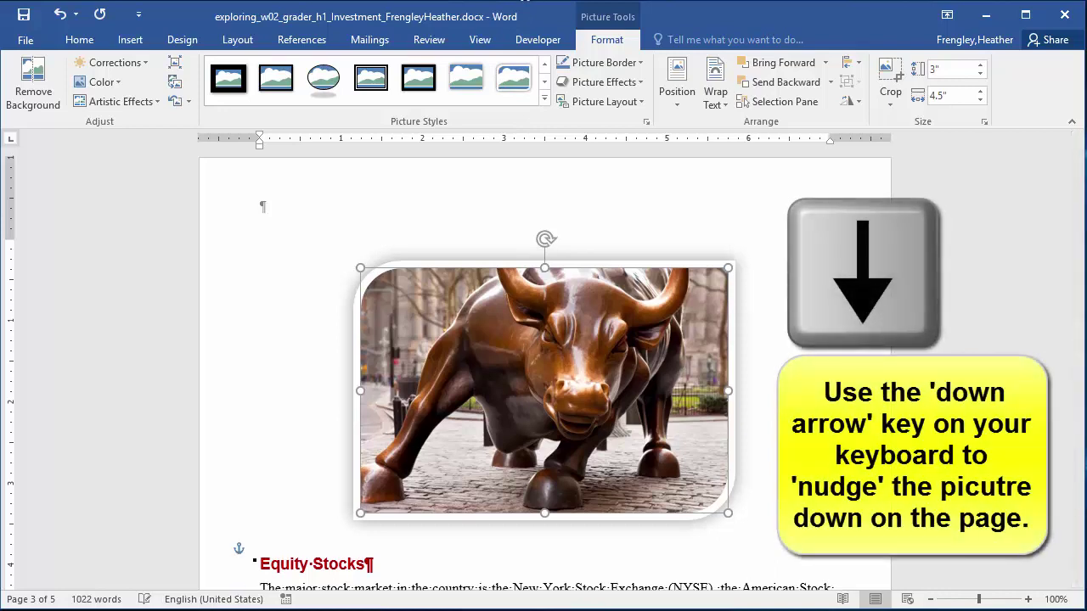
key("Down")
key("Down")
key("Down")
key("Down")
key("Down")
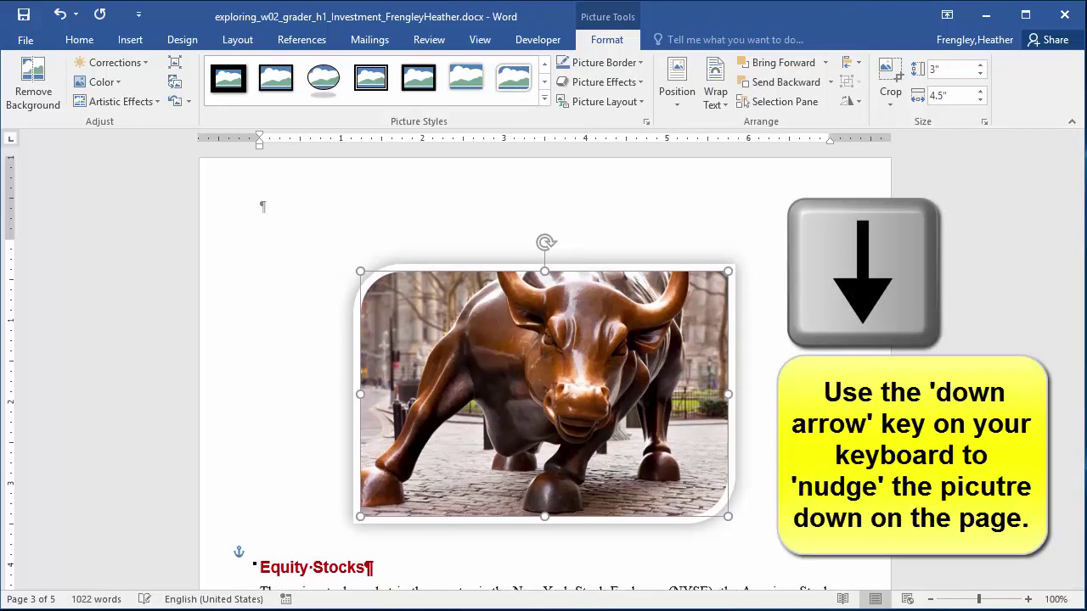
key("Down")
key("Down")
key("Down")
key("Down")
key("Down")
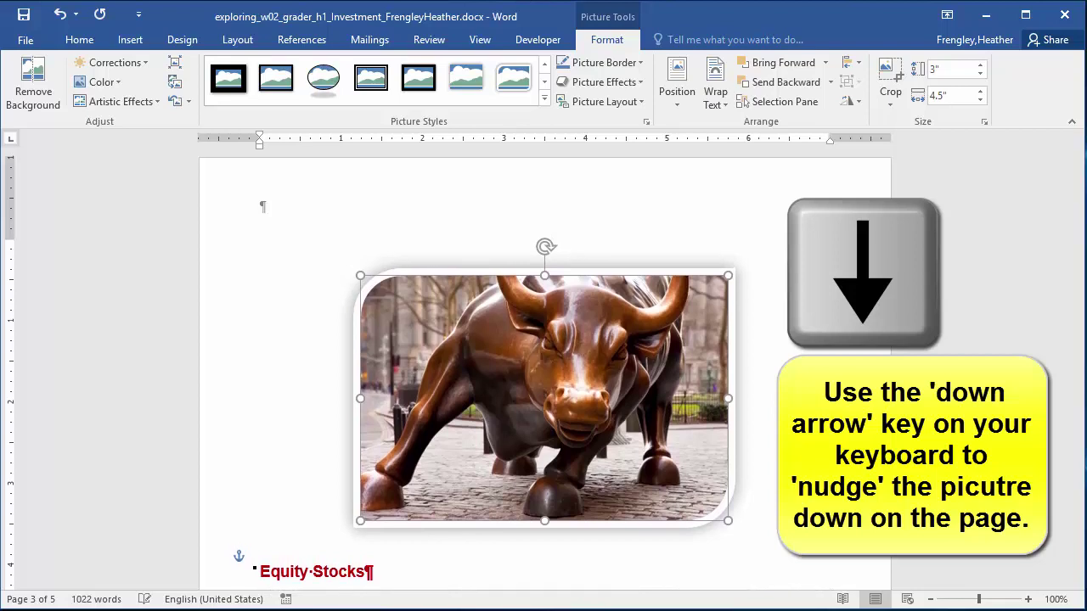
key("Down")
key("Down")
key("Down")
key("Down")
key("Down")
key("Down")
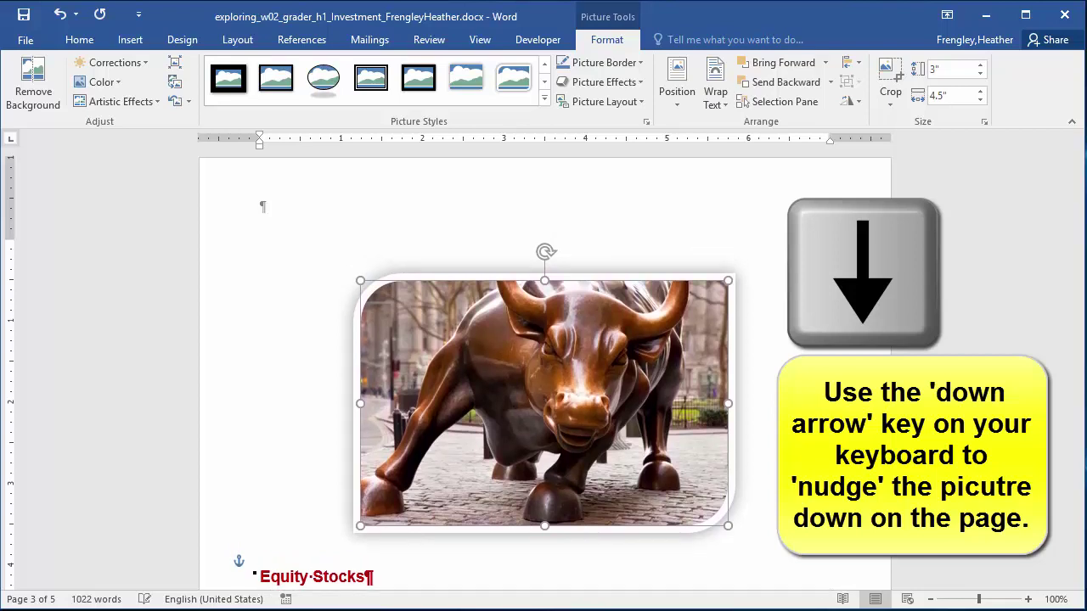
key("Down")
key("Down")
key("Down")
key("Down")
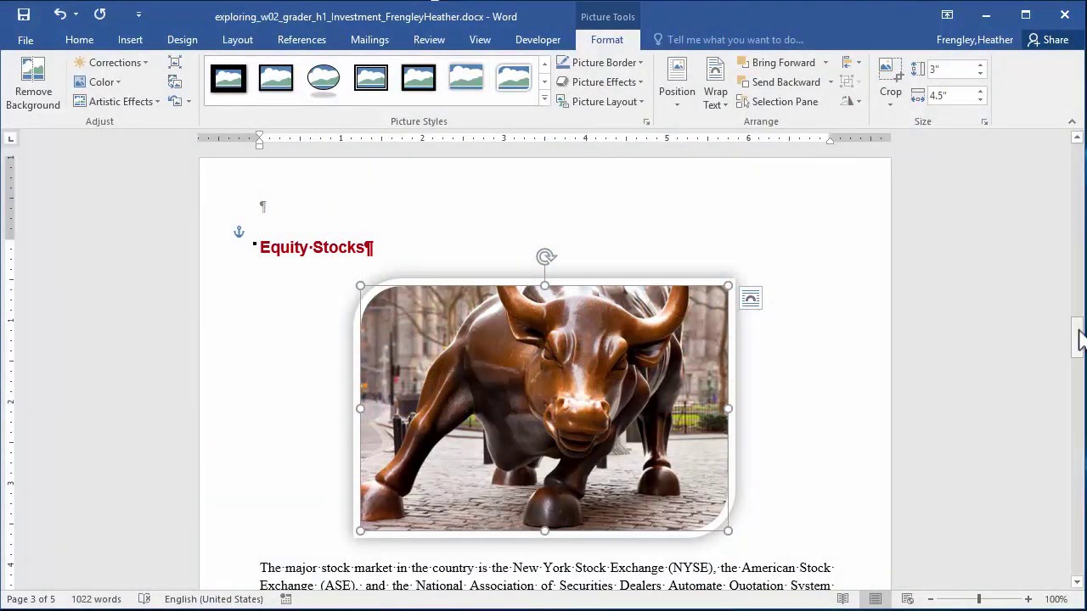
left_click_drag(1078, 333, 1080, 396)
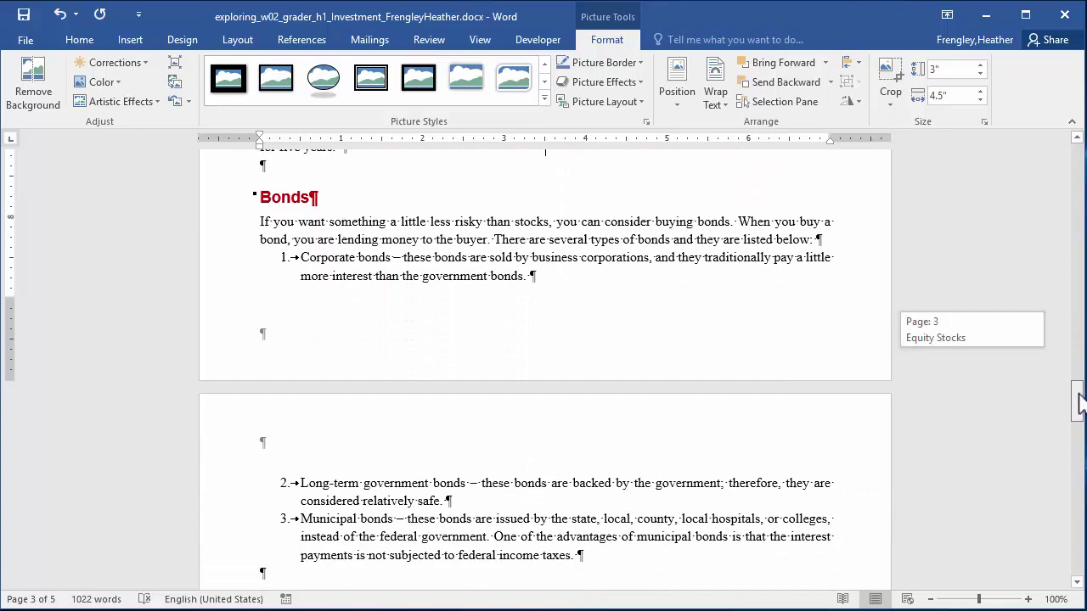
Insert exploring_w02_grader_h1_Bear.jpg at the start of the Bonds paragraph.
left_click(263, 221)
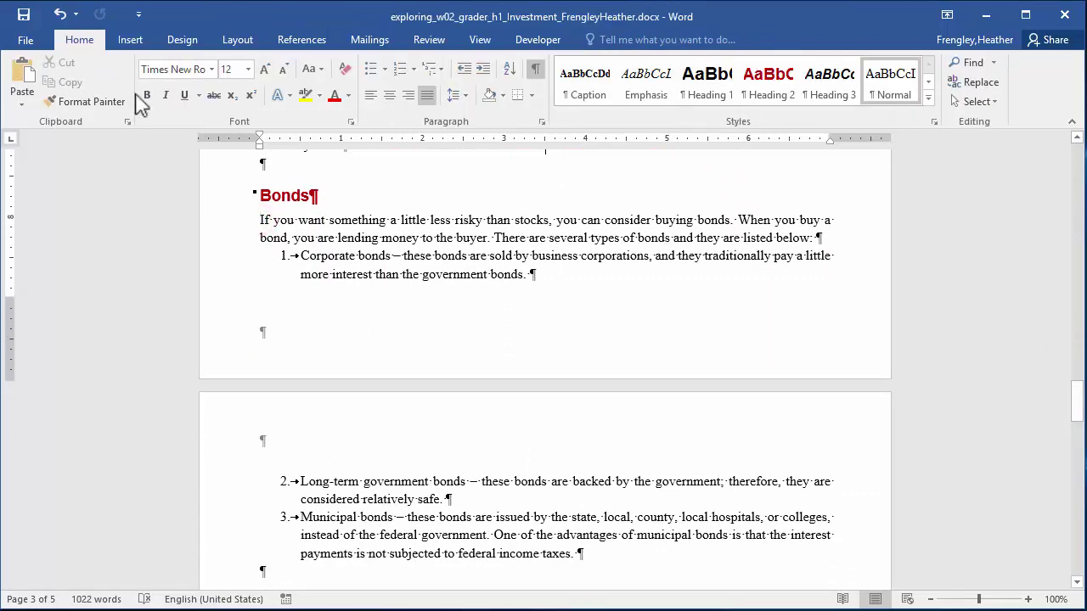
left_click(129, 41)
left_click(156, 85)
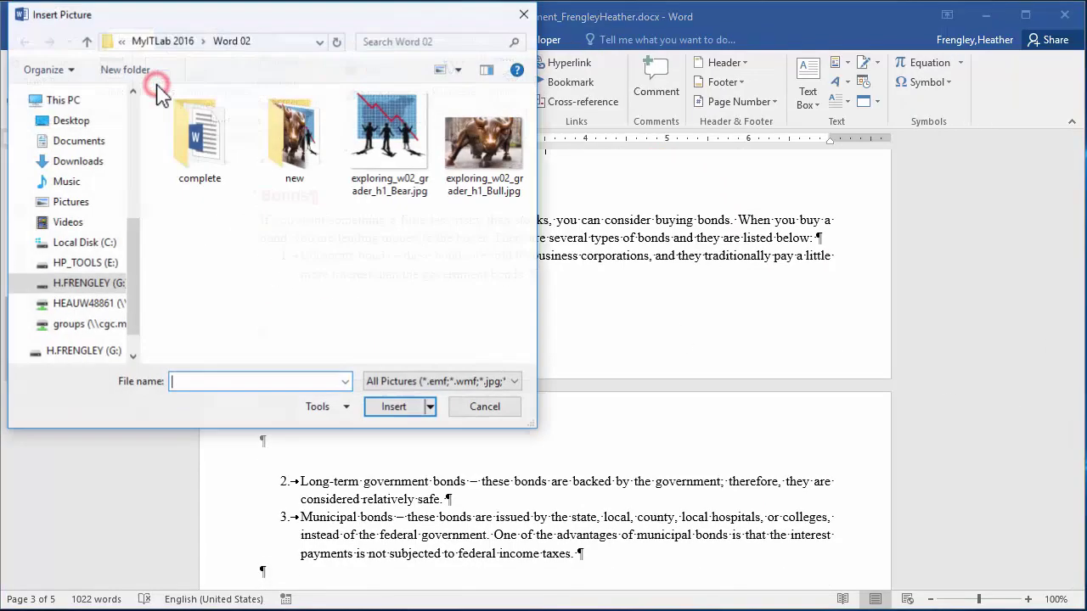
left_click(363, 166)
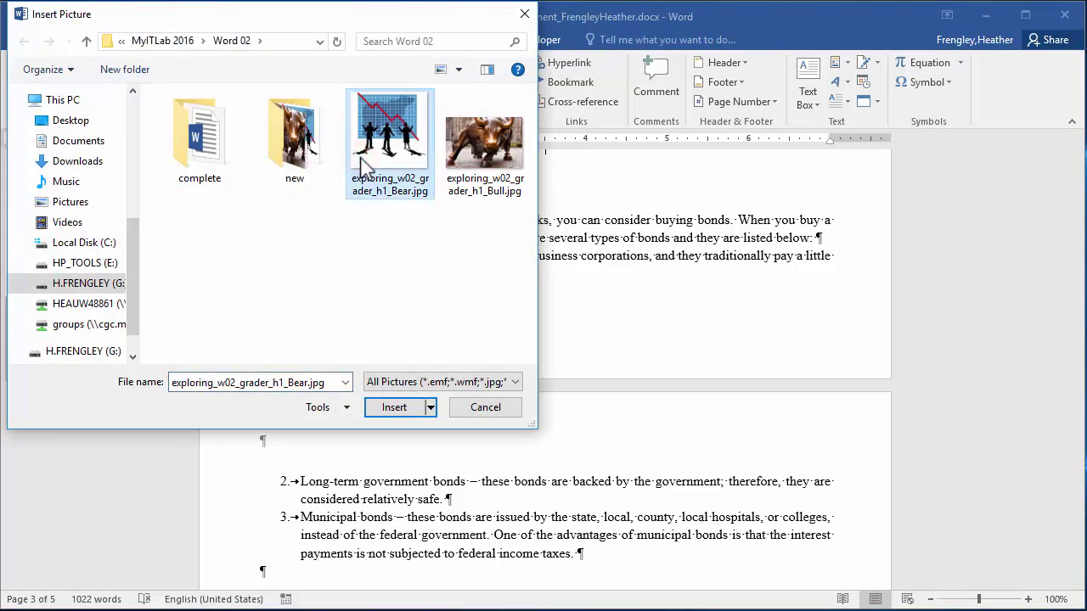
left_click(393, 408)
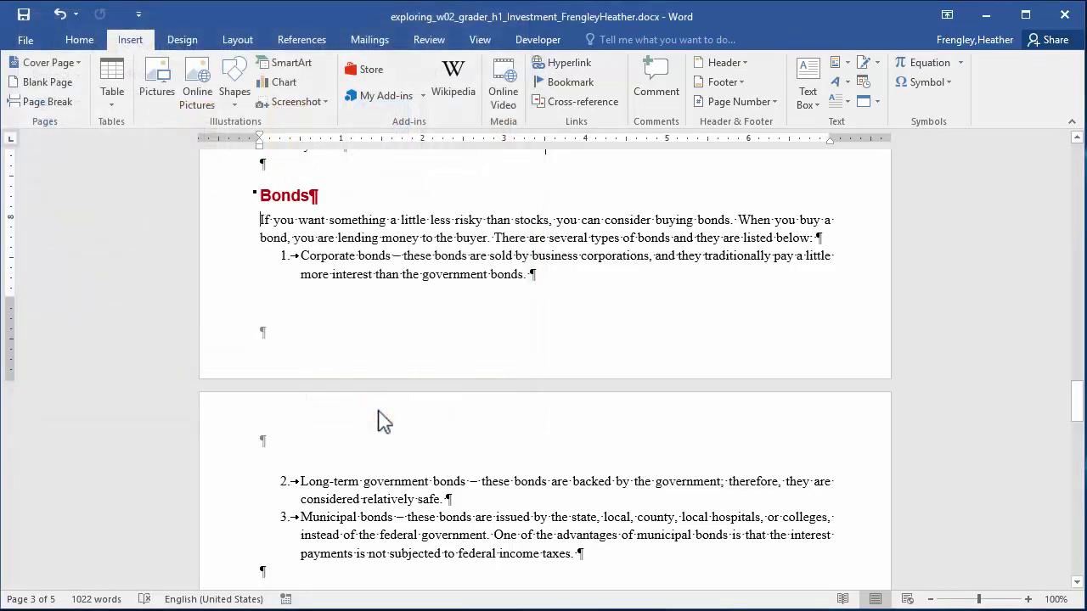
Set the bear picture's height to 3", making it 3" by 3".
scroll(378, 410, "down", 1)
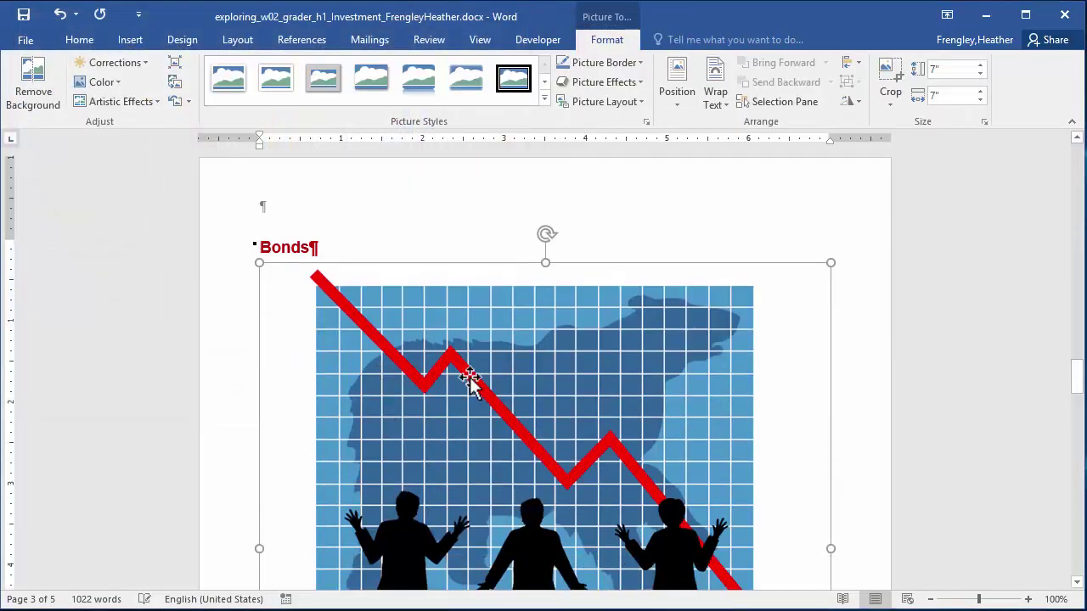
left_click(944, 70)
left_click(942, 69)
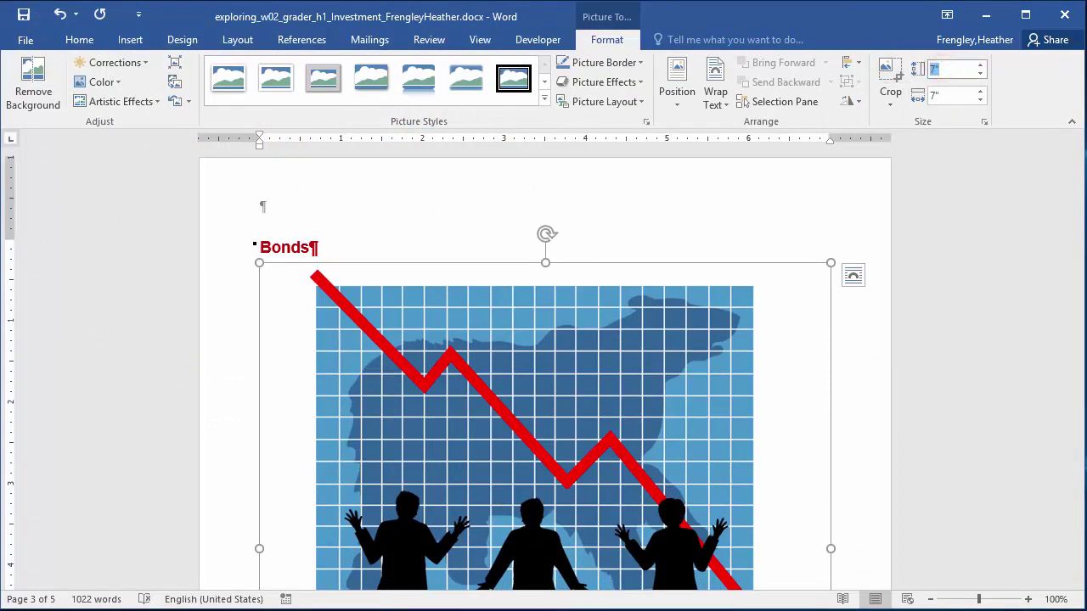
type("3")
key("Return")
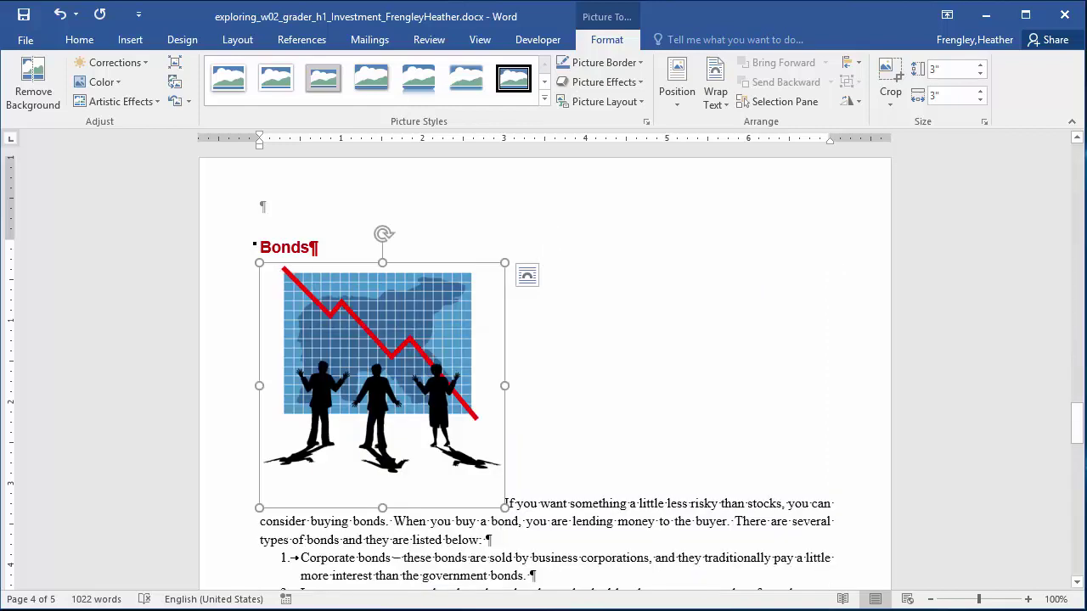
Give the bear picture Top and Bottom text wrapping.
left_click(537, 280)
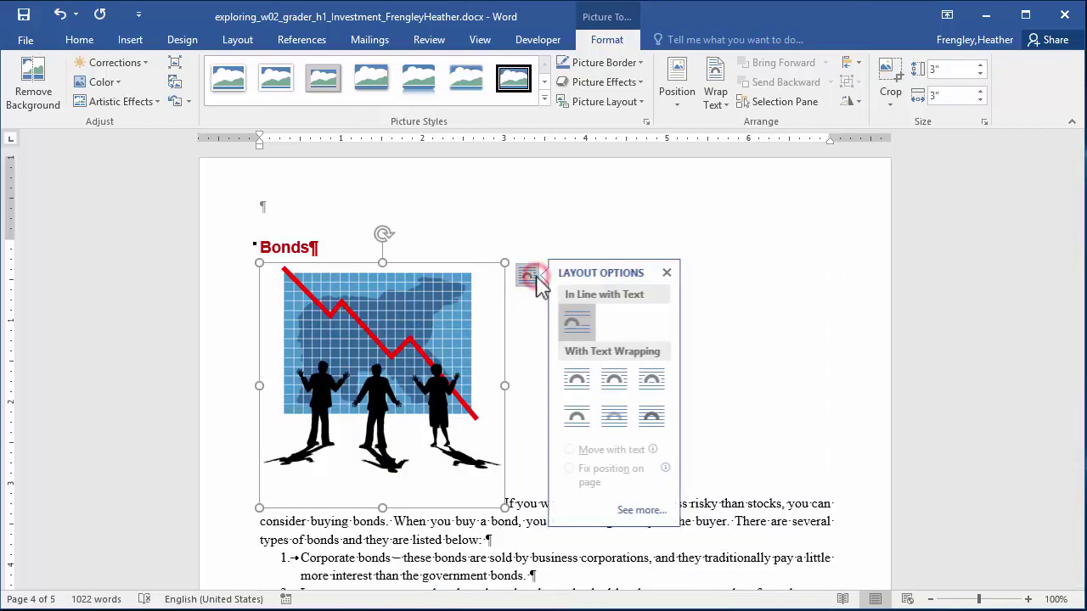
left_click(577, 416)
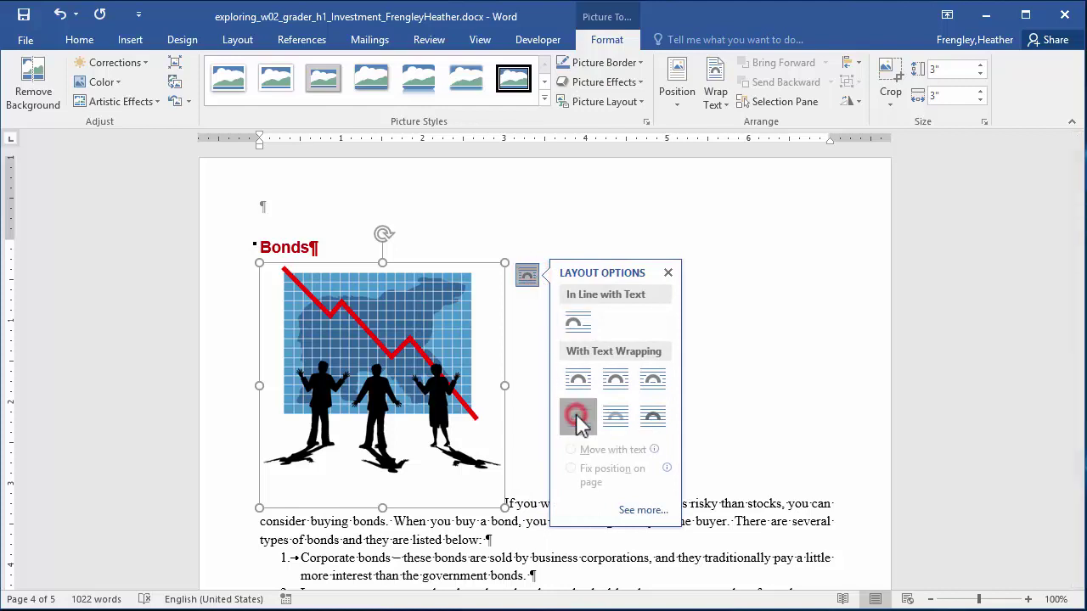
left_click(669, 273)
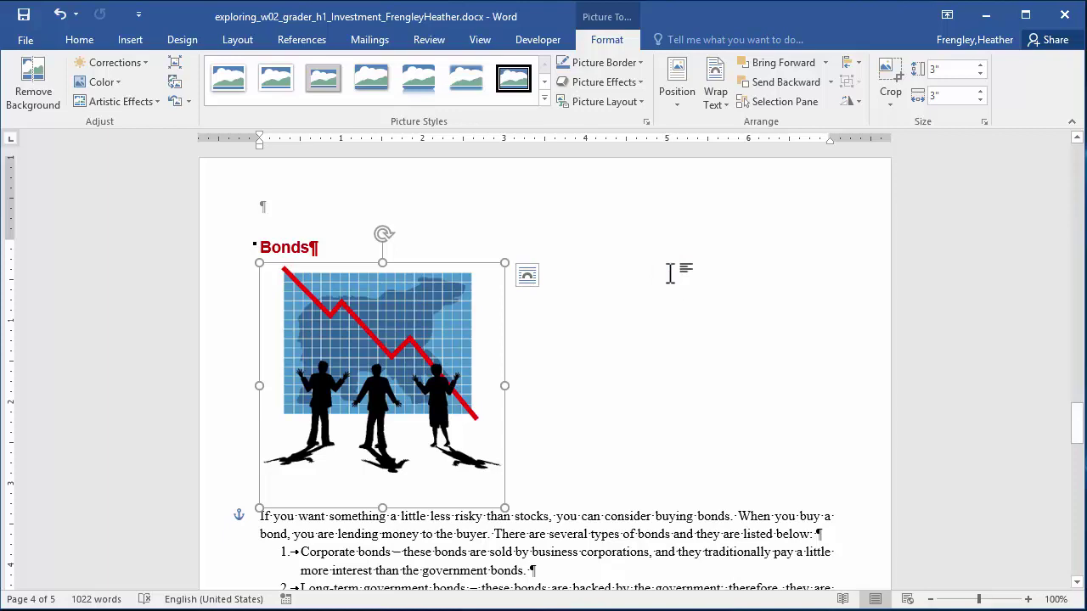
Add an Offset Center outer shadow to the bear picture and nudge it below the Bonds heading.
left_click(642, 84)
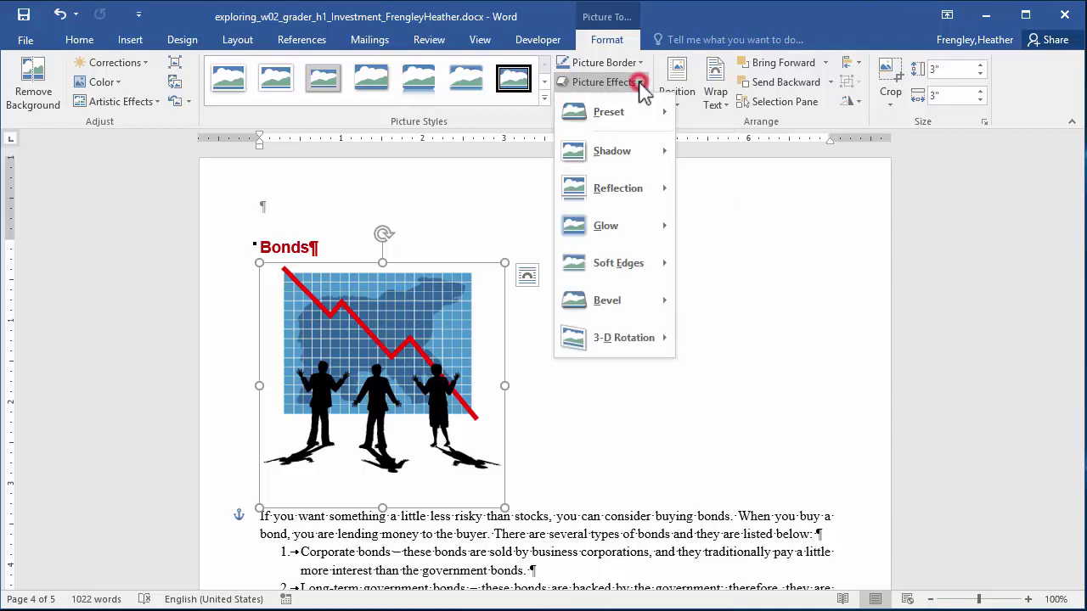
mouse_move(643, 159)
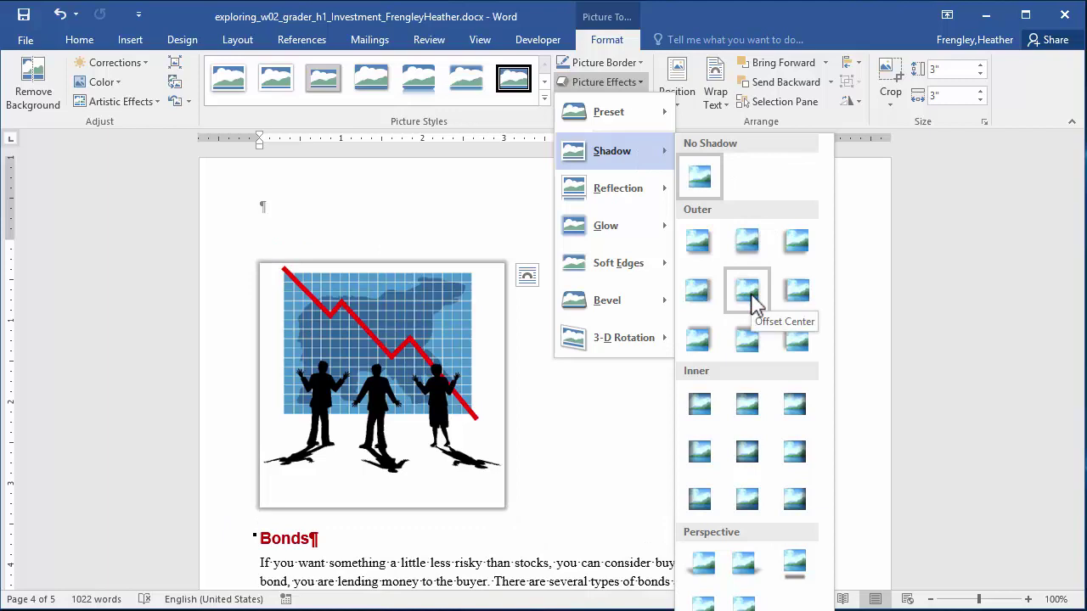
left_click(752, 298)
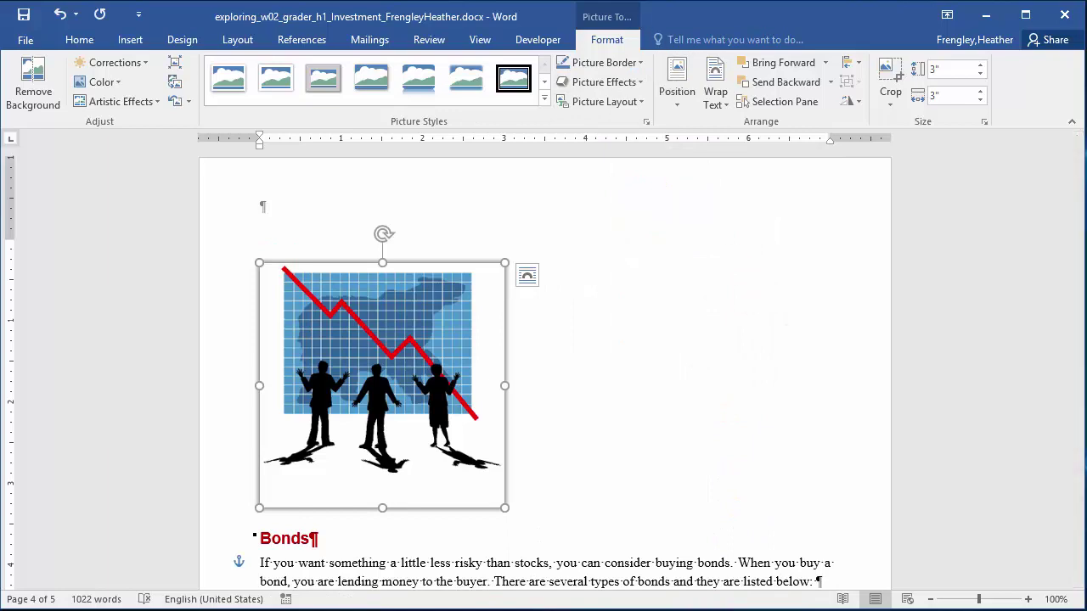
key("Down")
key("Down")
key("Down")
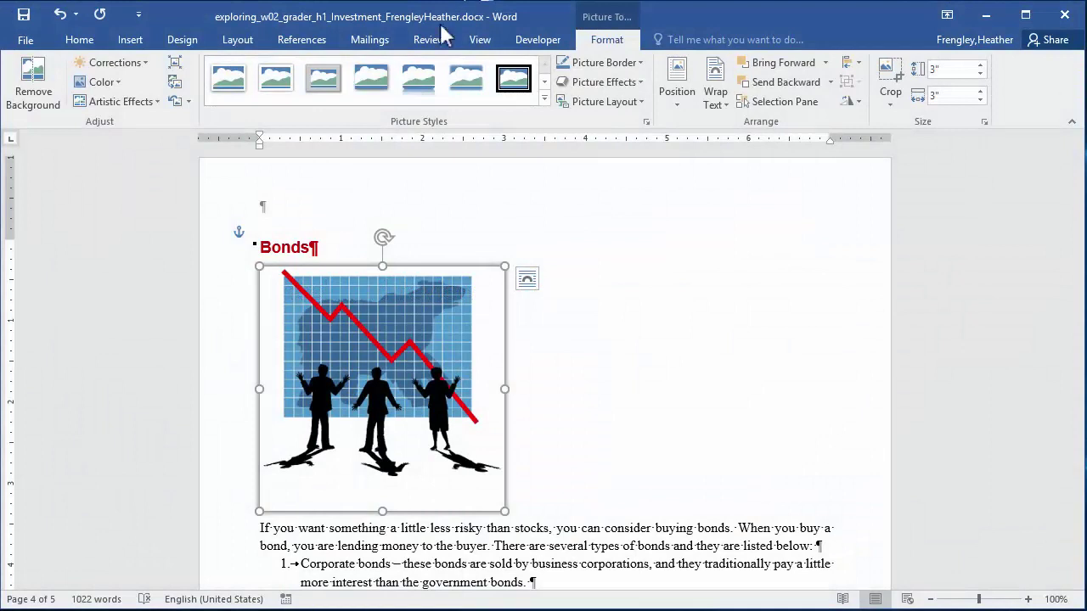
Spell-check the paper: fix bond, both guarantees, healthy and accumulation, ignoring the author's surname.
left_click(429, 39)
left_click(38, 98)
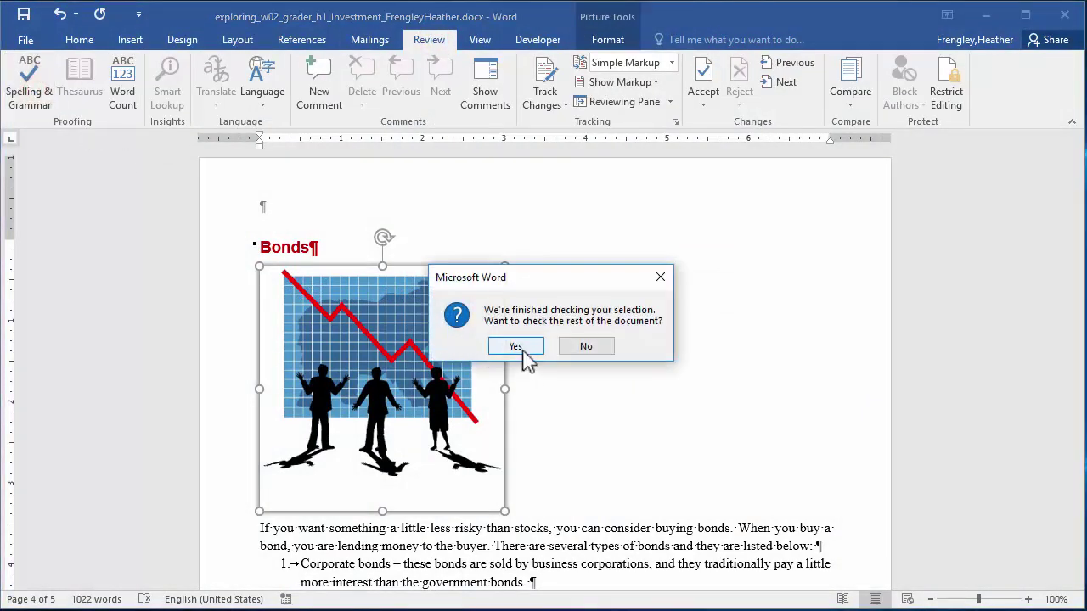
left_click(520, 347)
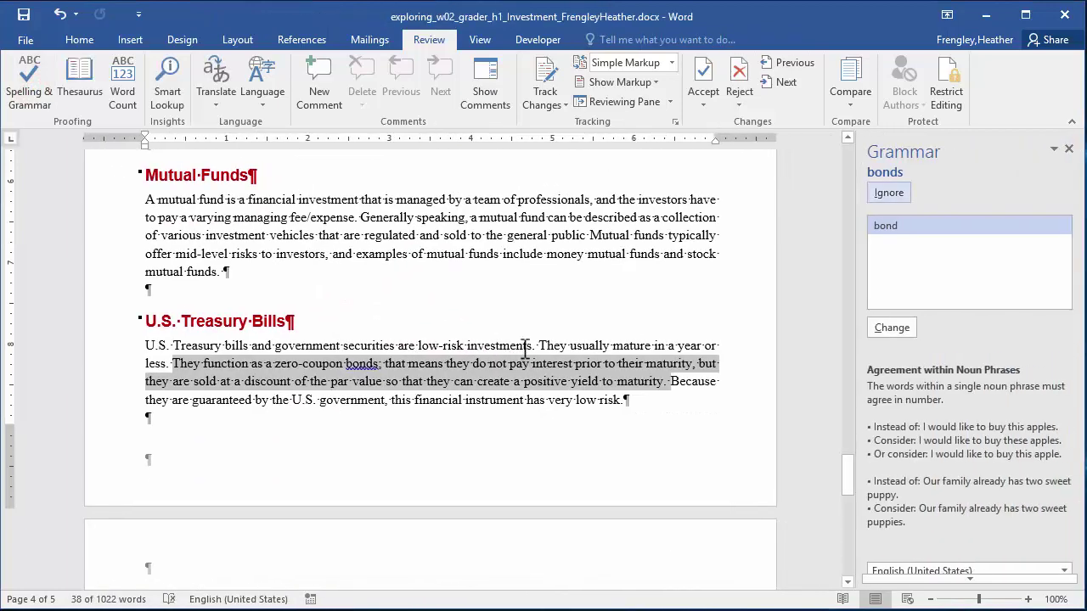
left_click(893, 336)
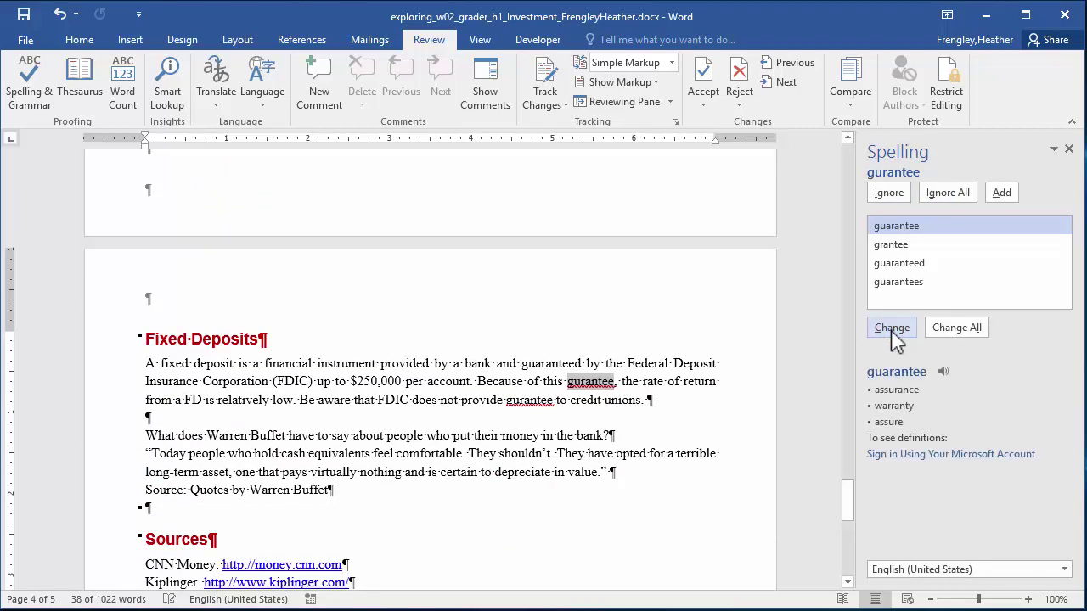
left_click(892, 329)
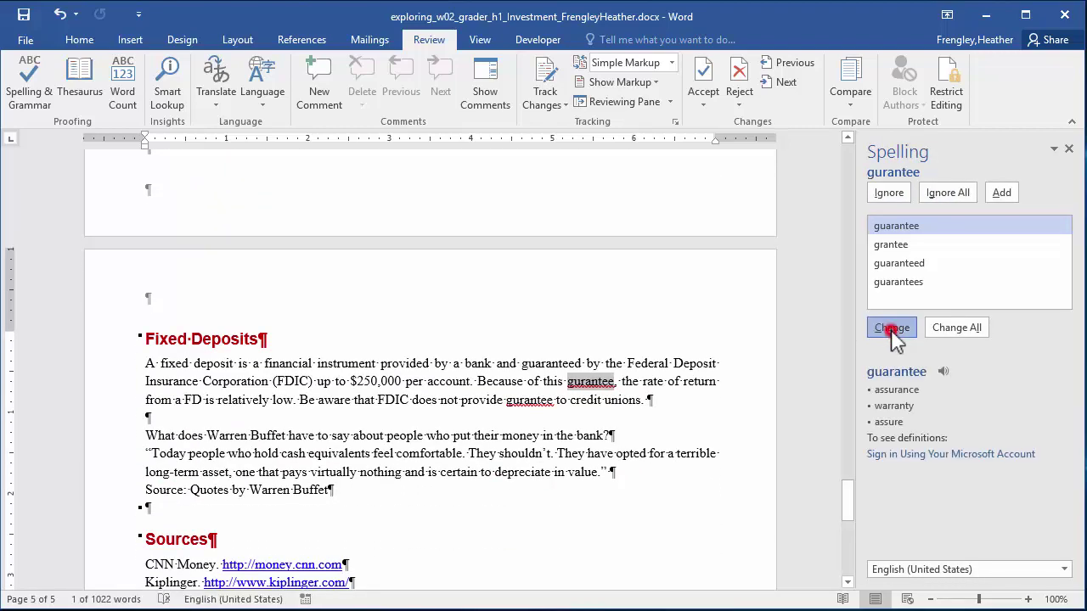
left_click(892, 329)
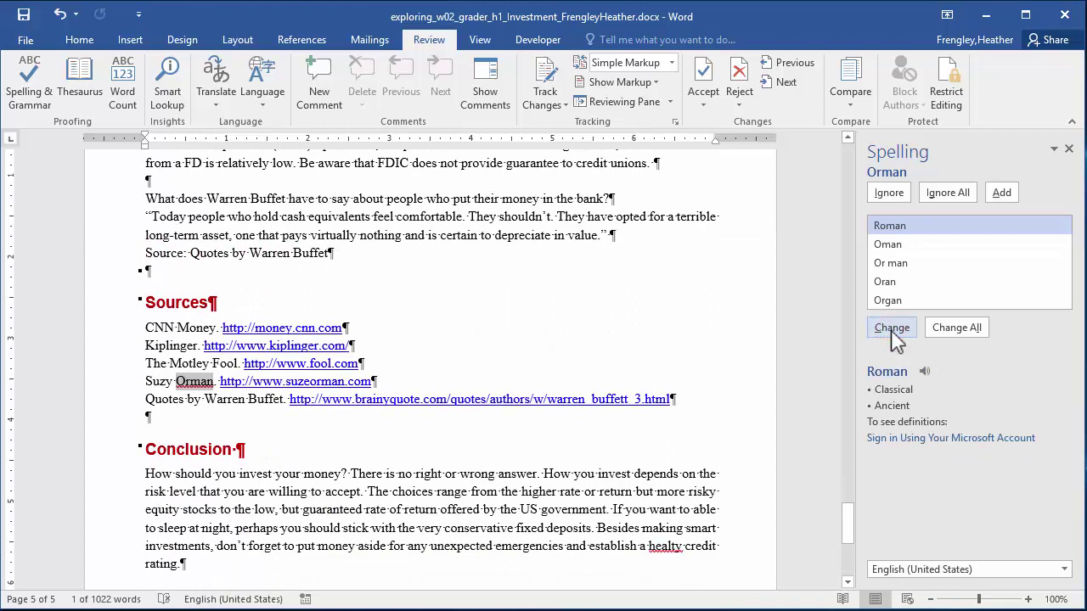
left_click(968, 204)
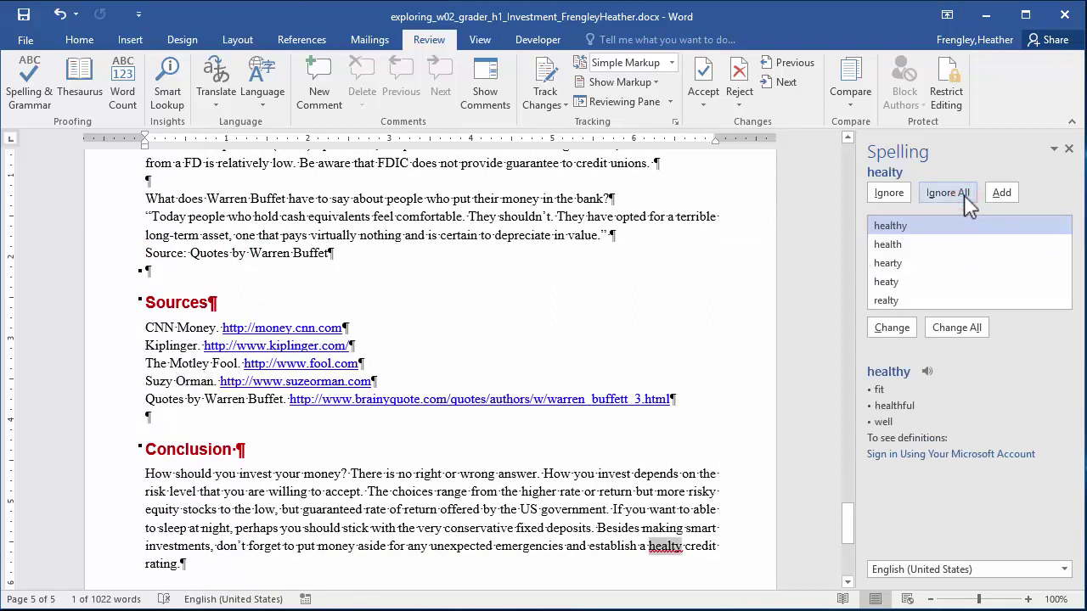
left_click(891, 329)
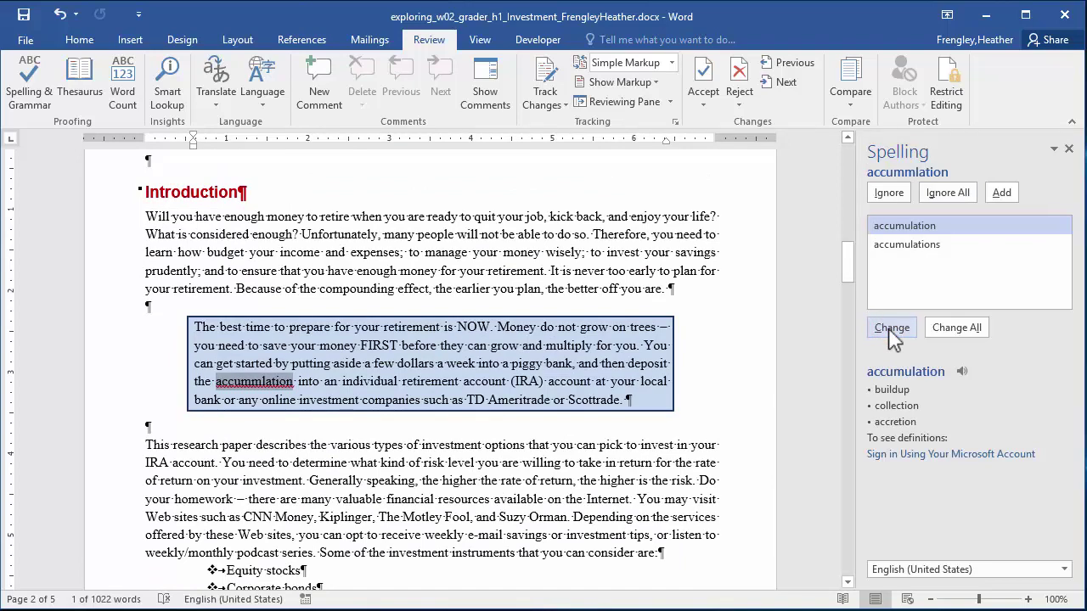
left_click(891, 329)
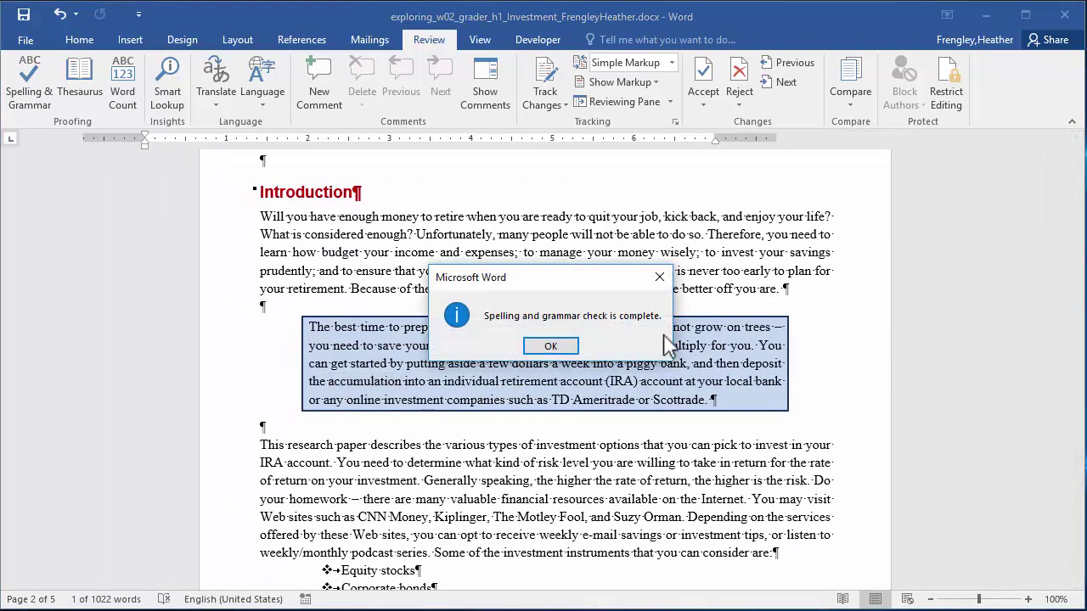
left_click(548, 347)
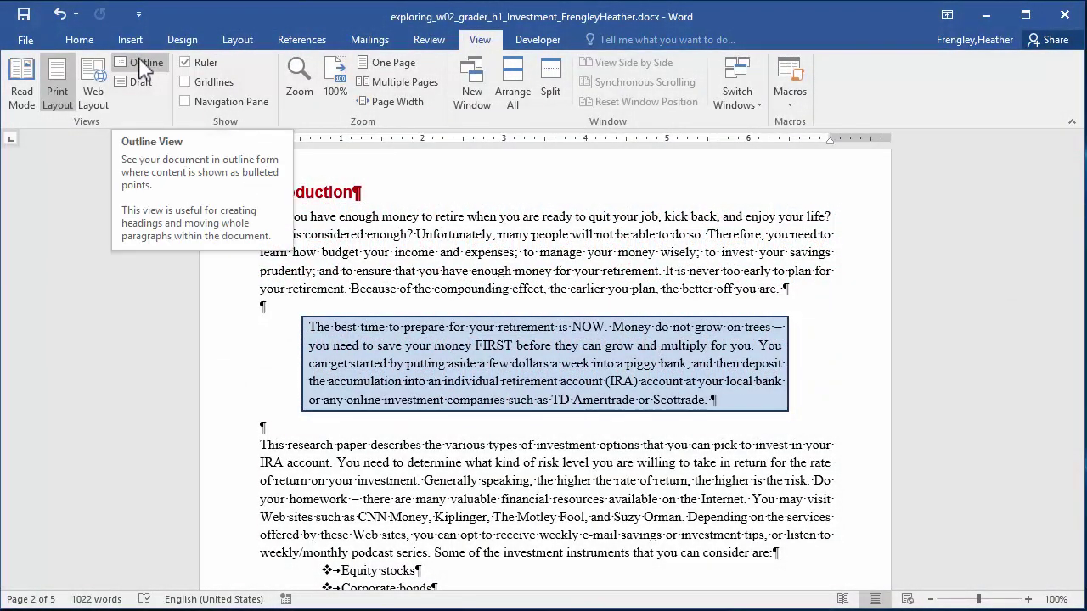
In Outline view at Level 2, drag the Sources heading below Conclusion, then close Outline view.
left_click(143, 68)
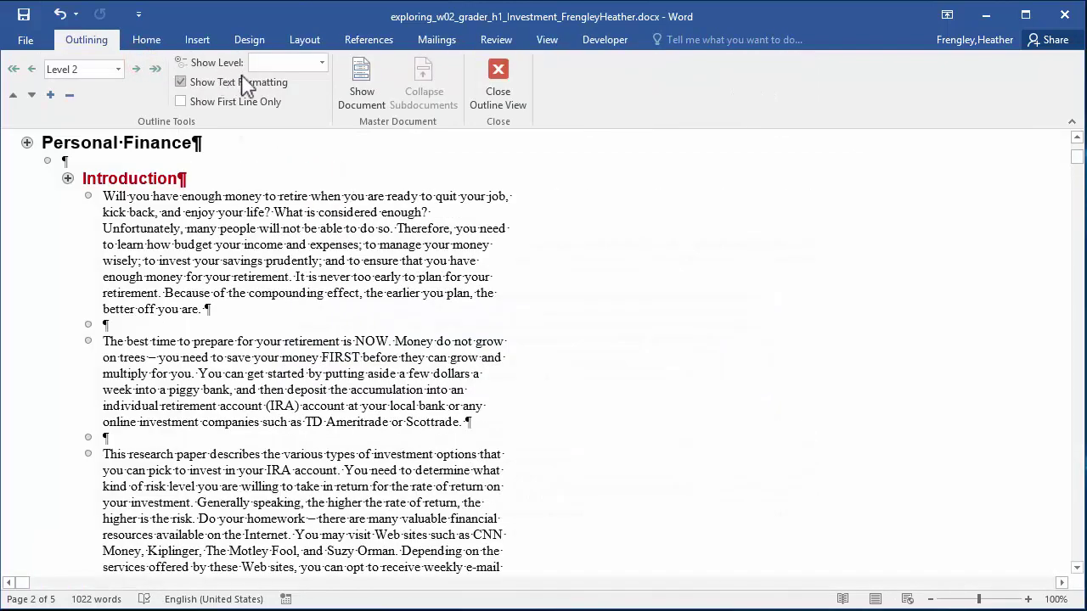
left_click(323, 64)
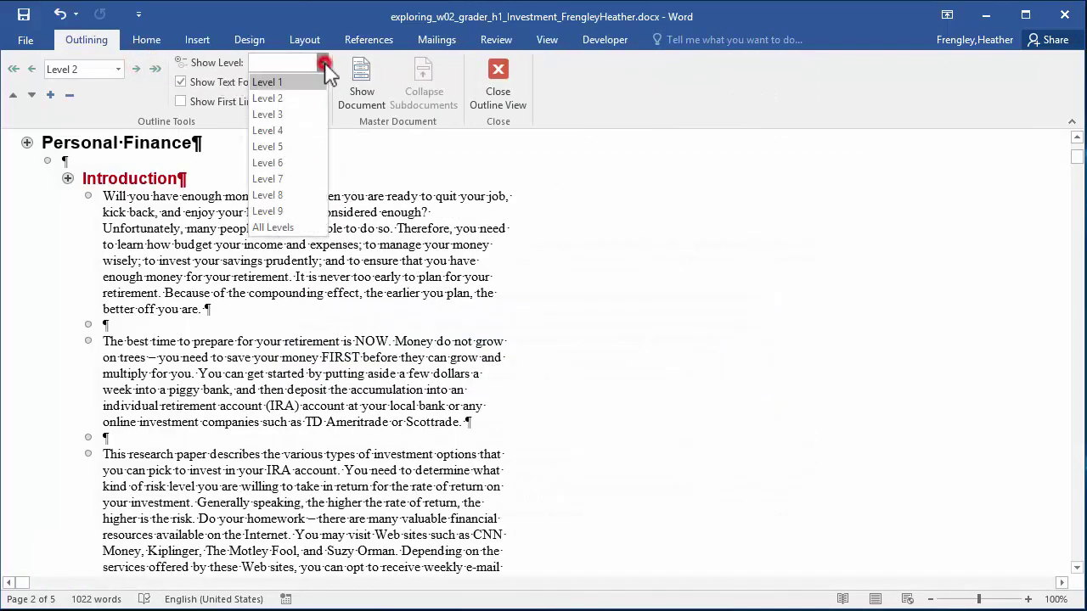
left_click(289, 99)
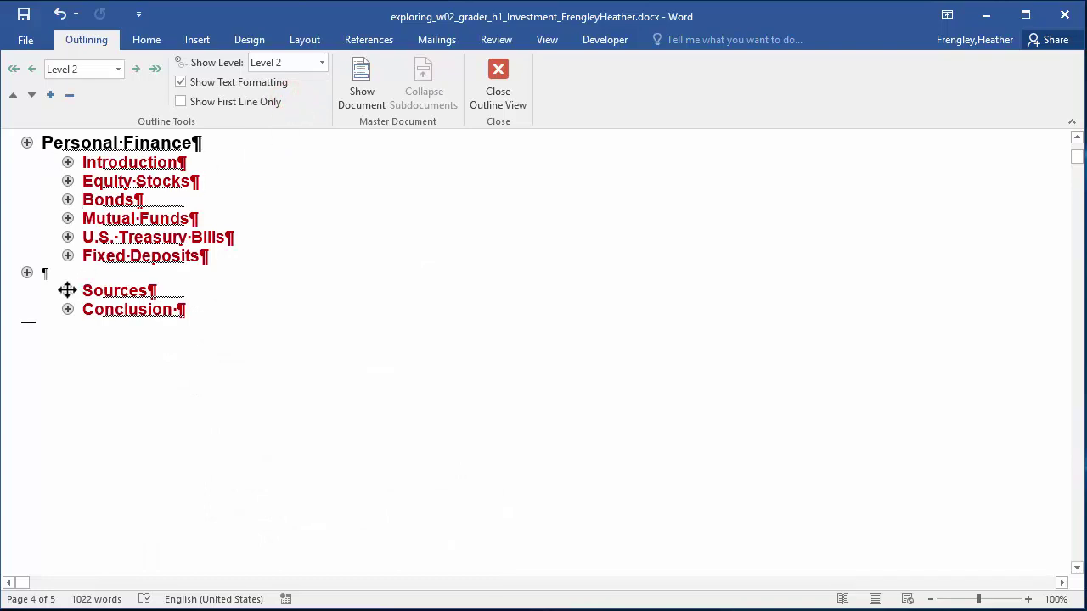
left_click_drag(67, 291, 68, 322)
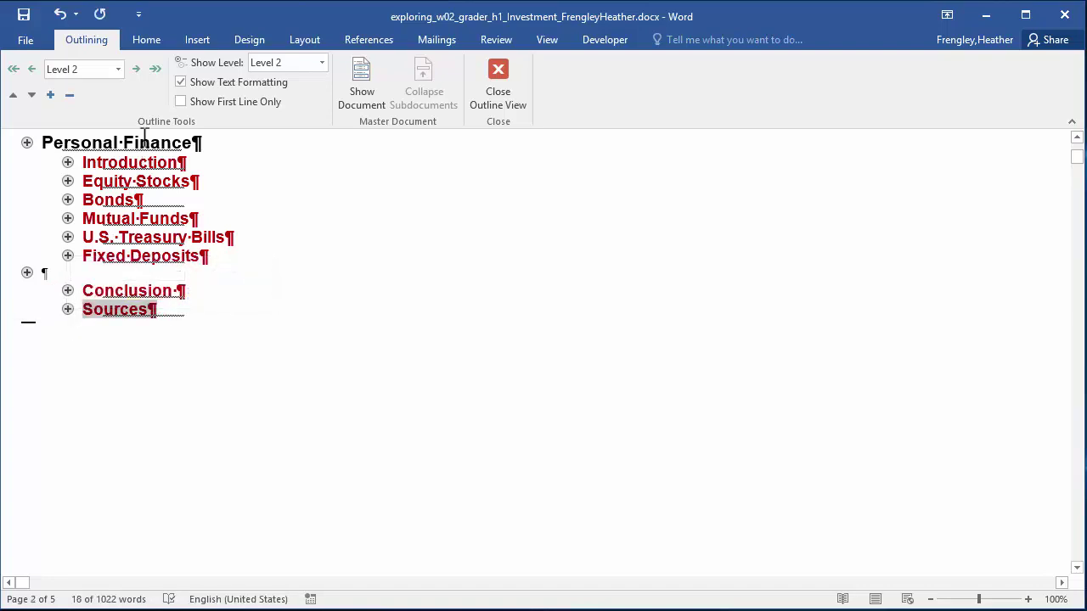
left_click(507, 74)
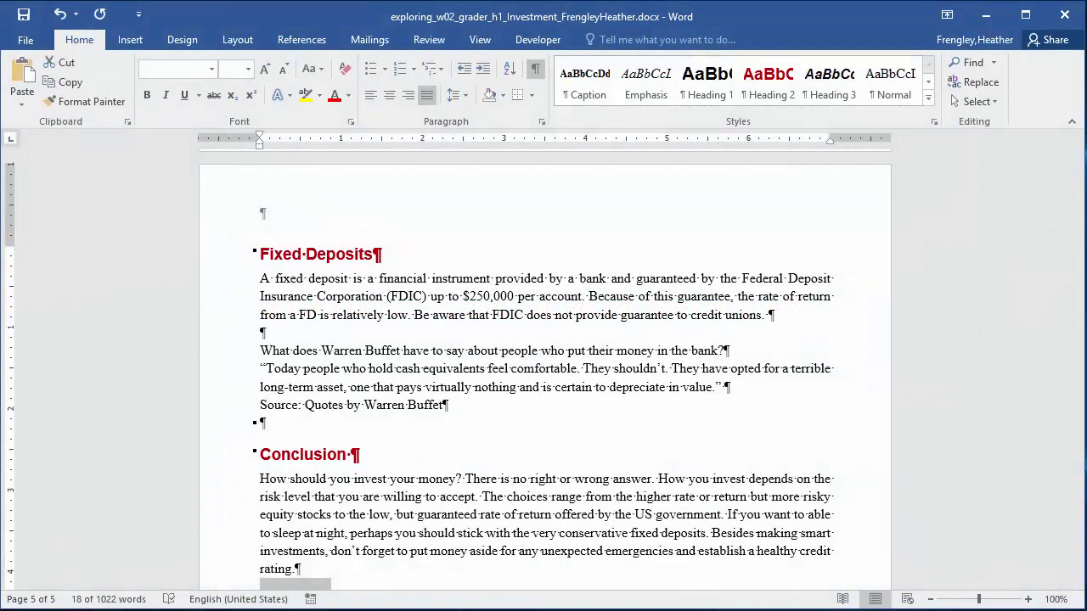
Save the investment paper and close Word.
left_click(18, 17)
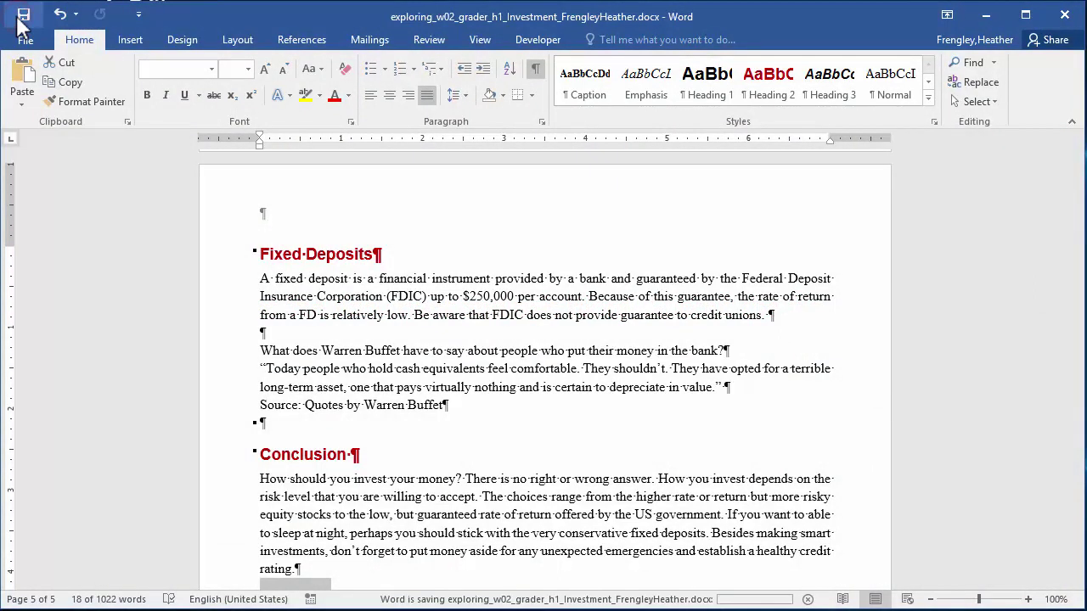
left_click(1065, 21)
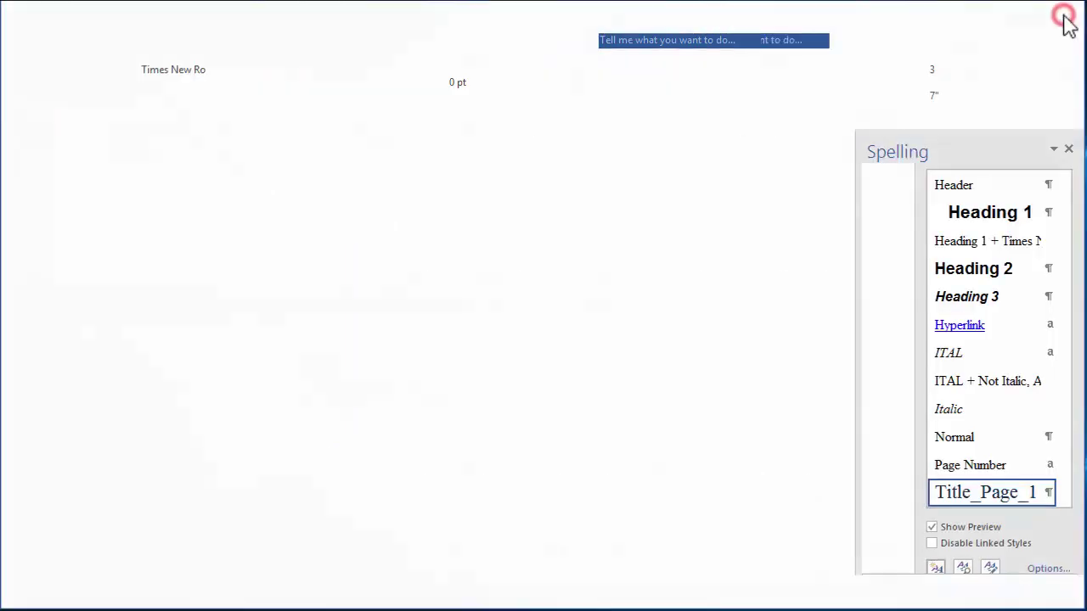